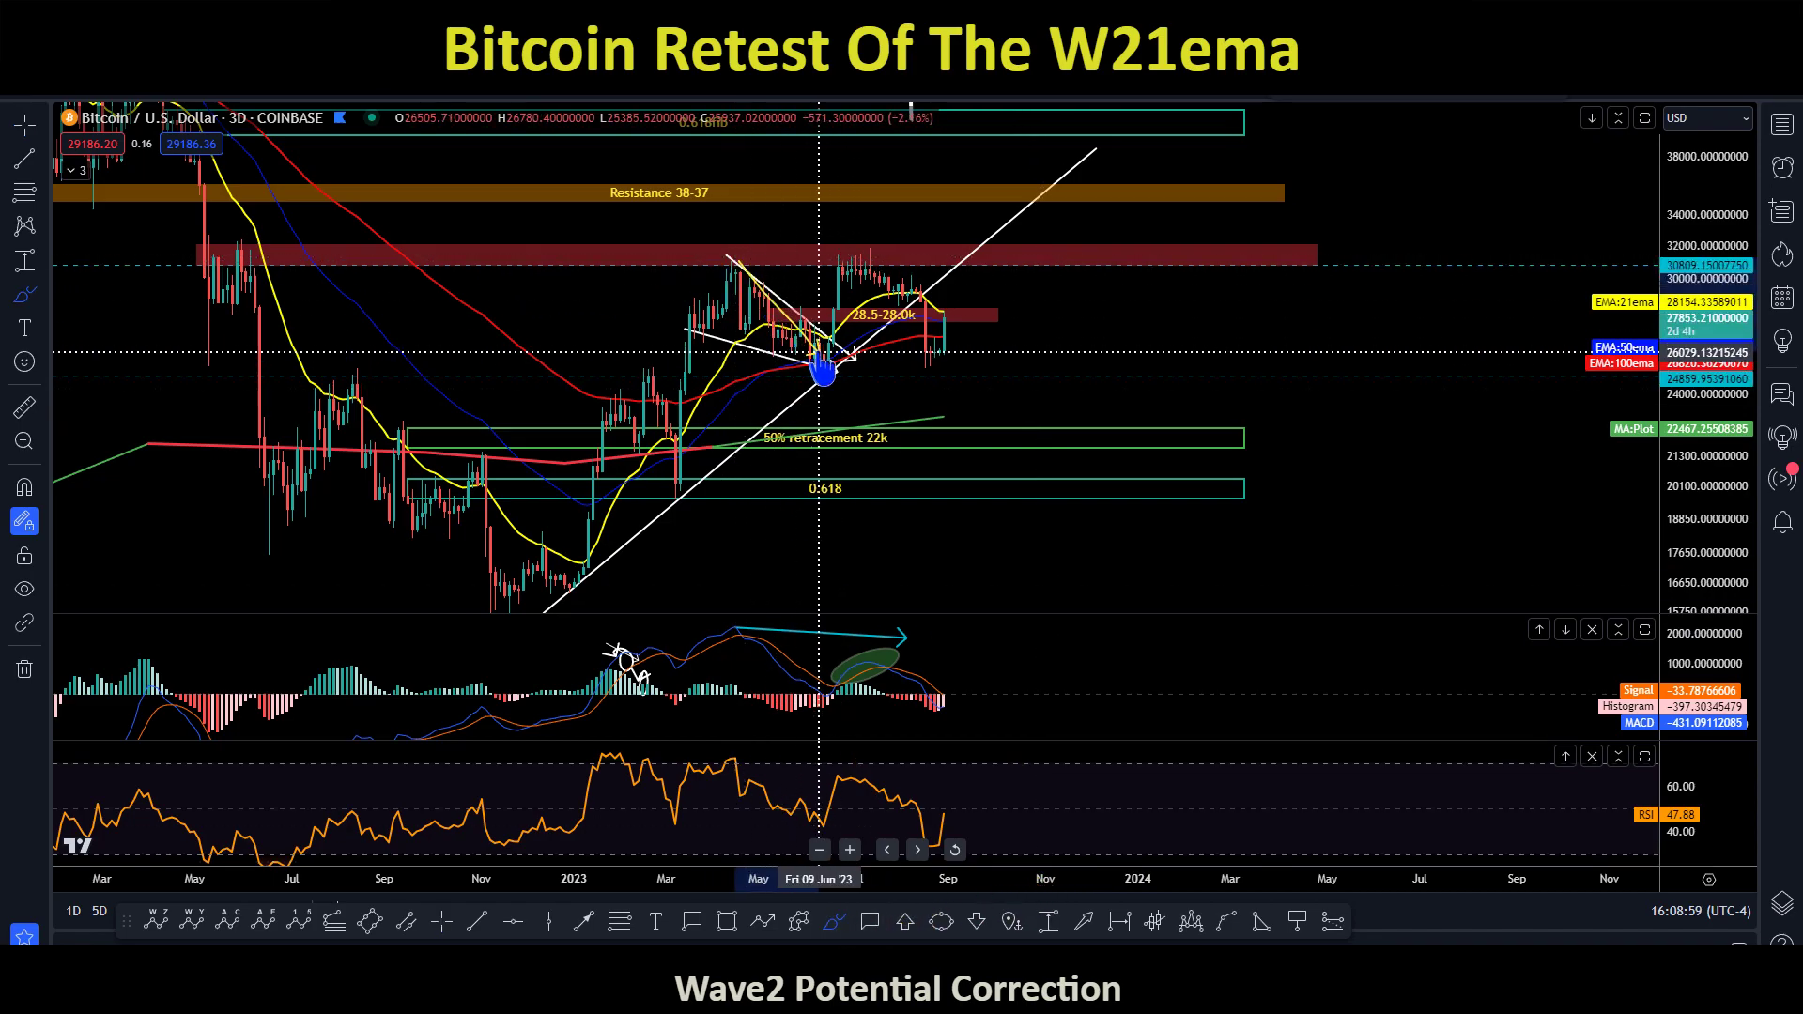
Bend the yellow arrow down from the recent peak to the latest candle
mouse_move(862, 272)
left_mouse_down()
mouse_move(926, 322)
mouse_move(948, 374)
left_mouse_up()
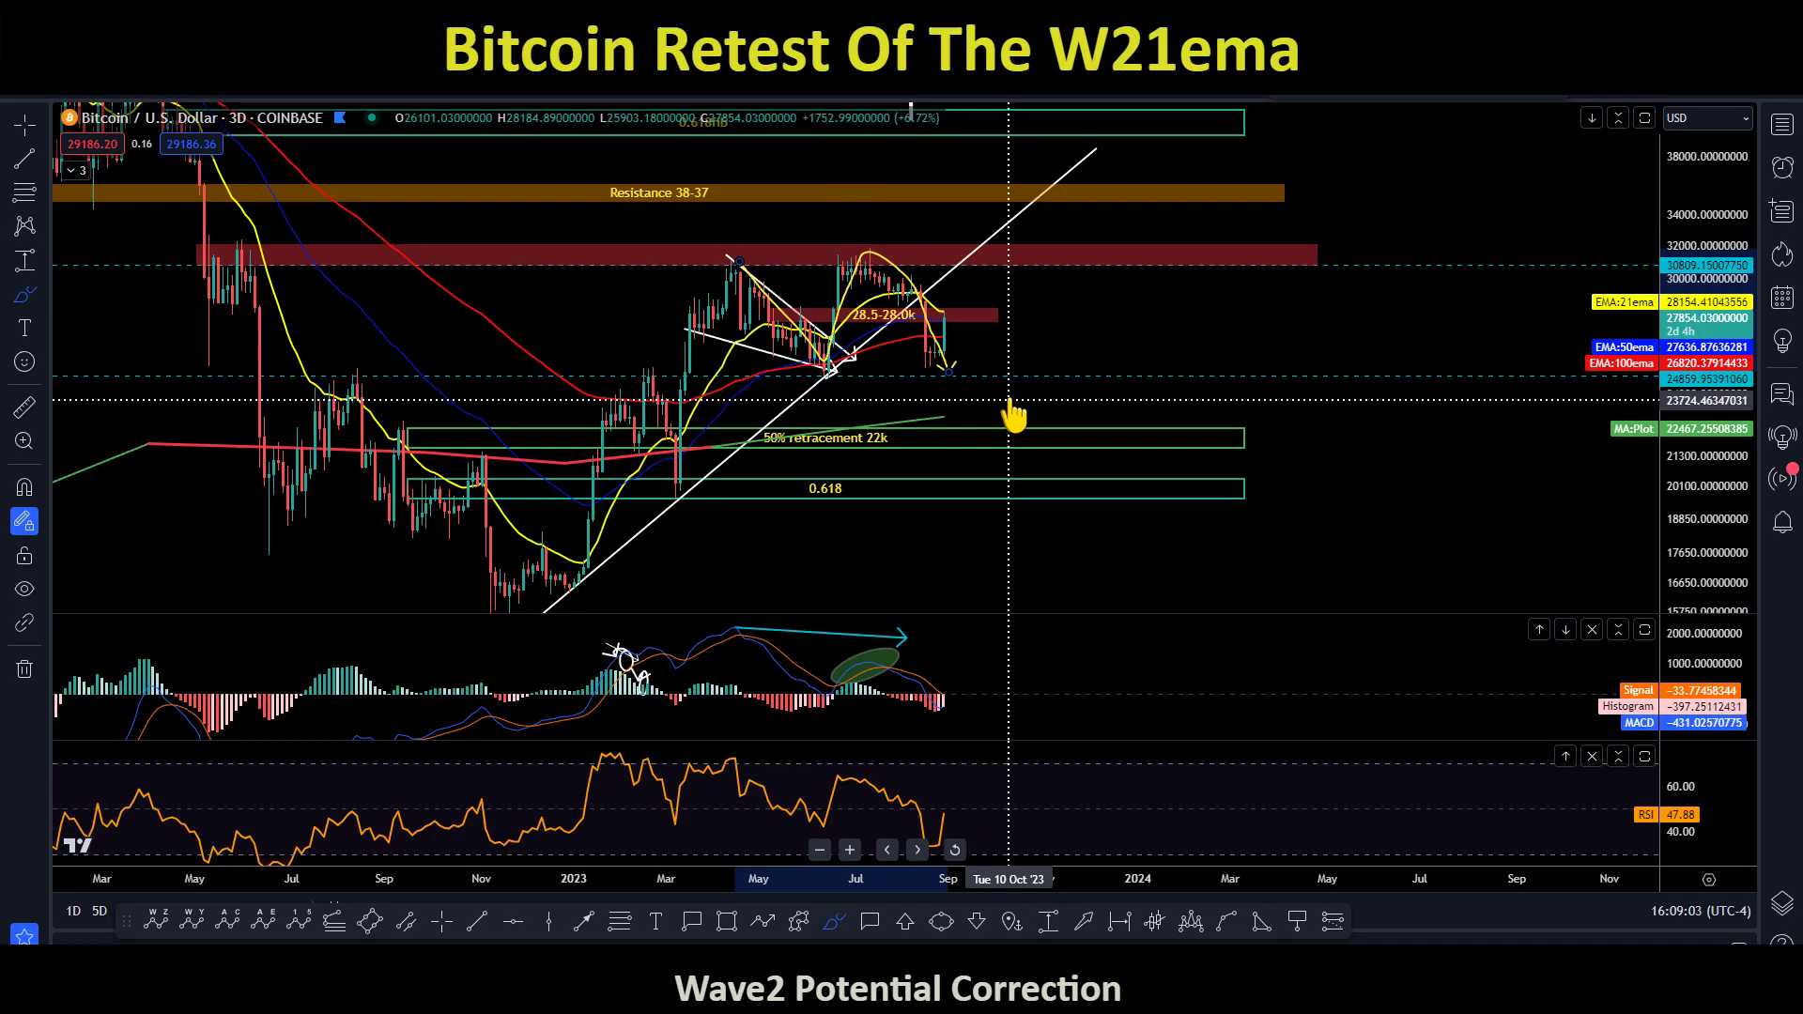
left_click(654, 383)
left_click(680, 448)
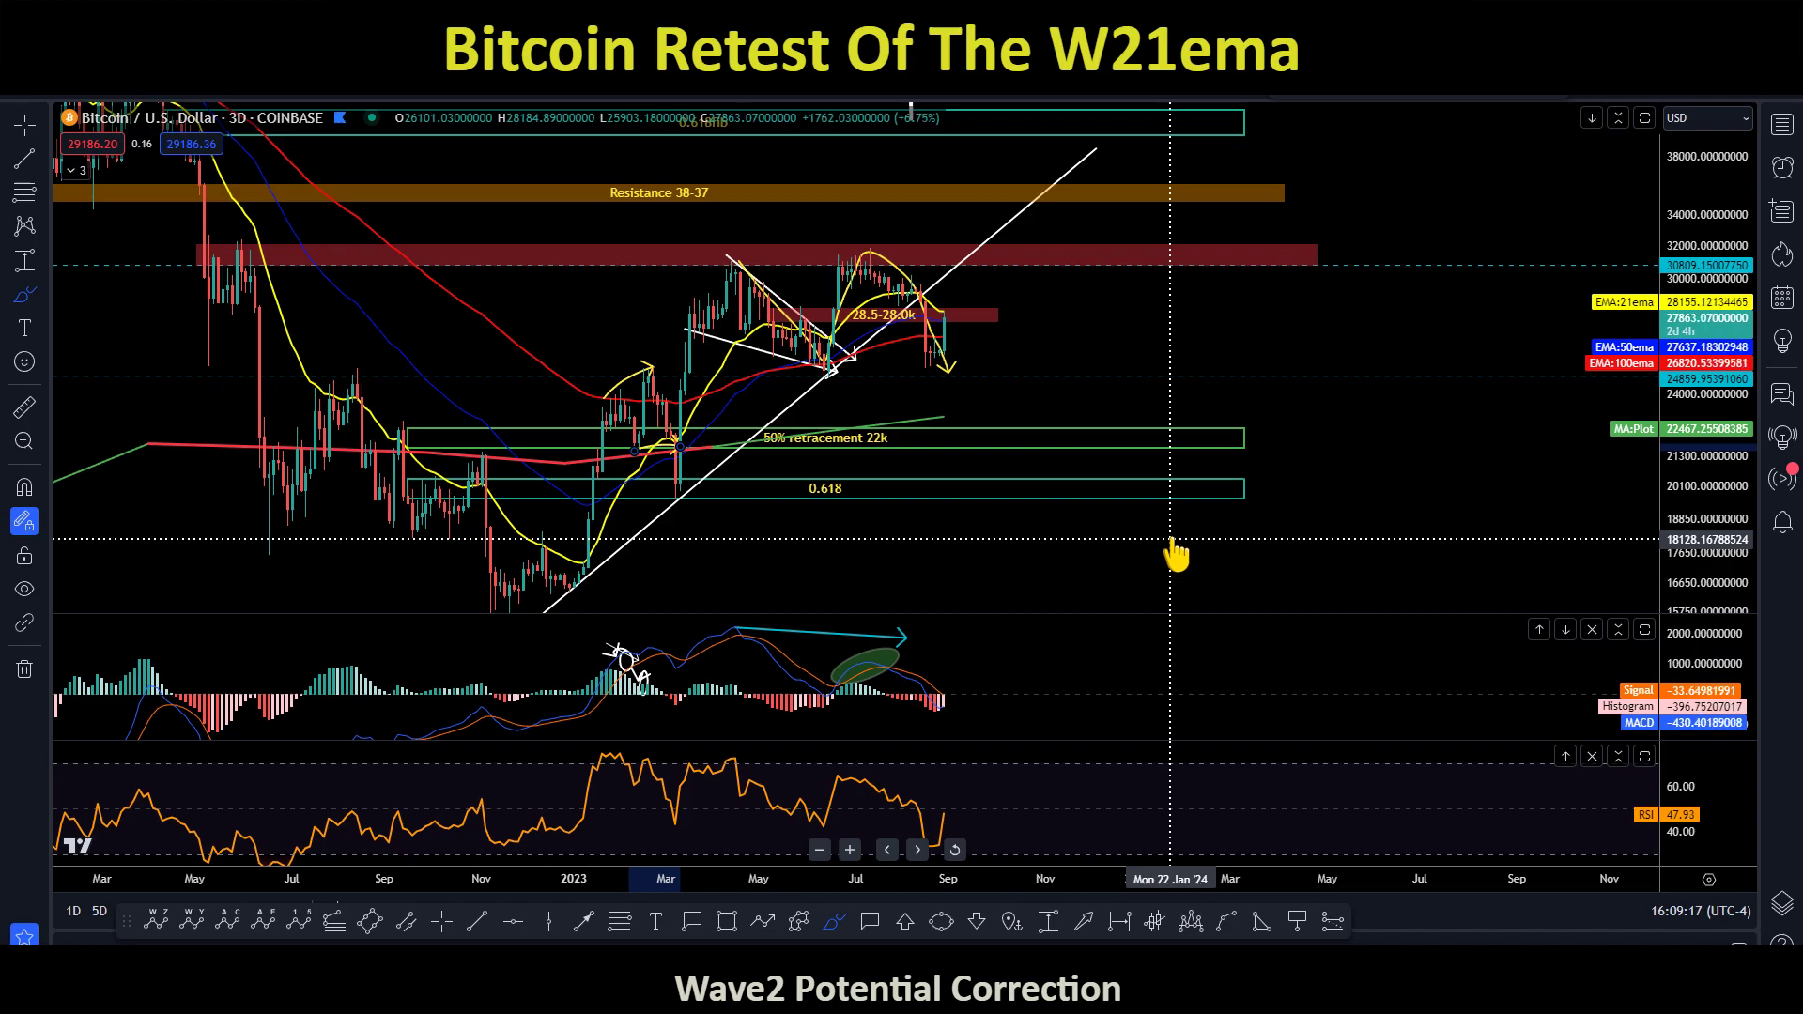
Extend the cyan MACD divergence line further down-right
left_click(910, 646)
left_click_drag(905, 638, 958, 688)
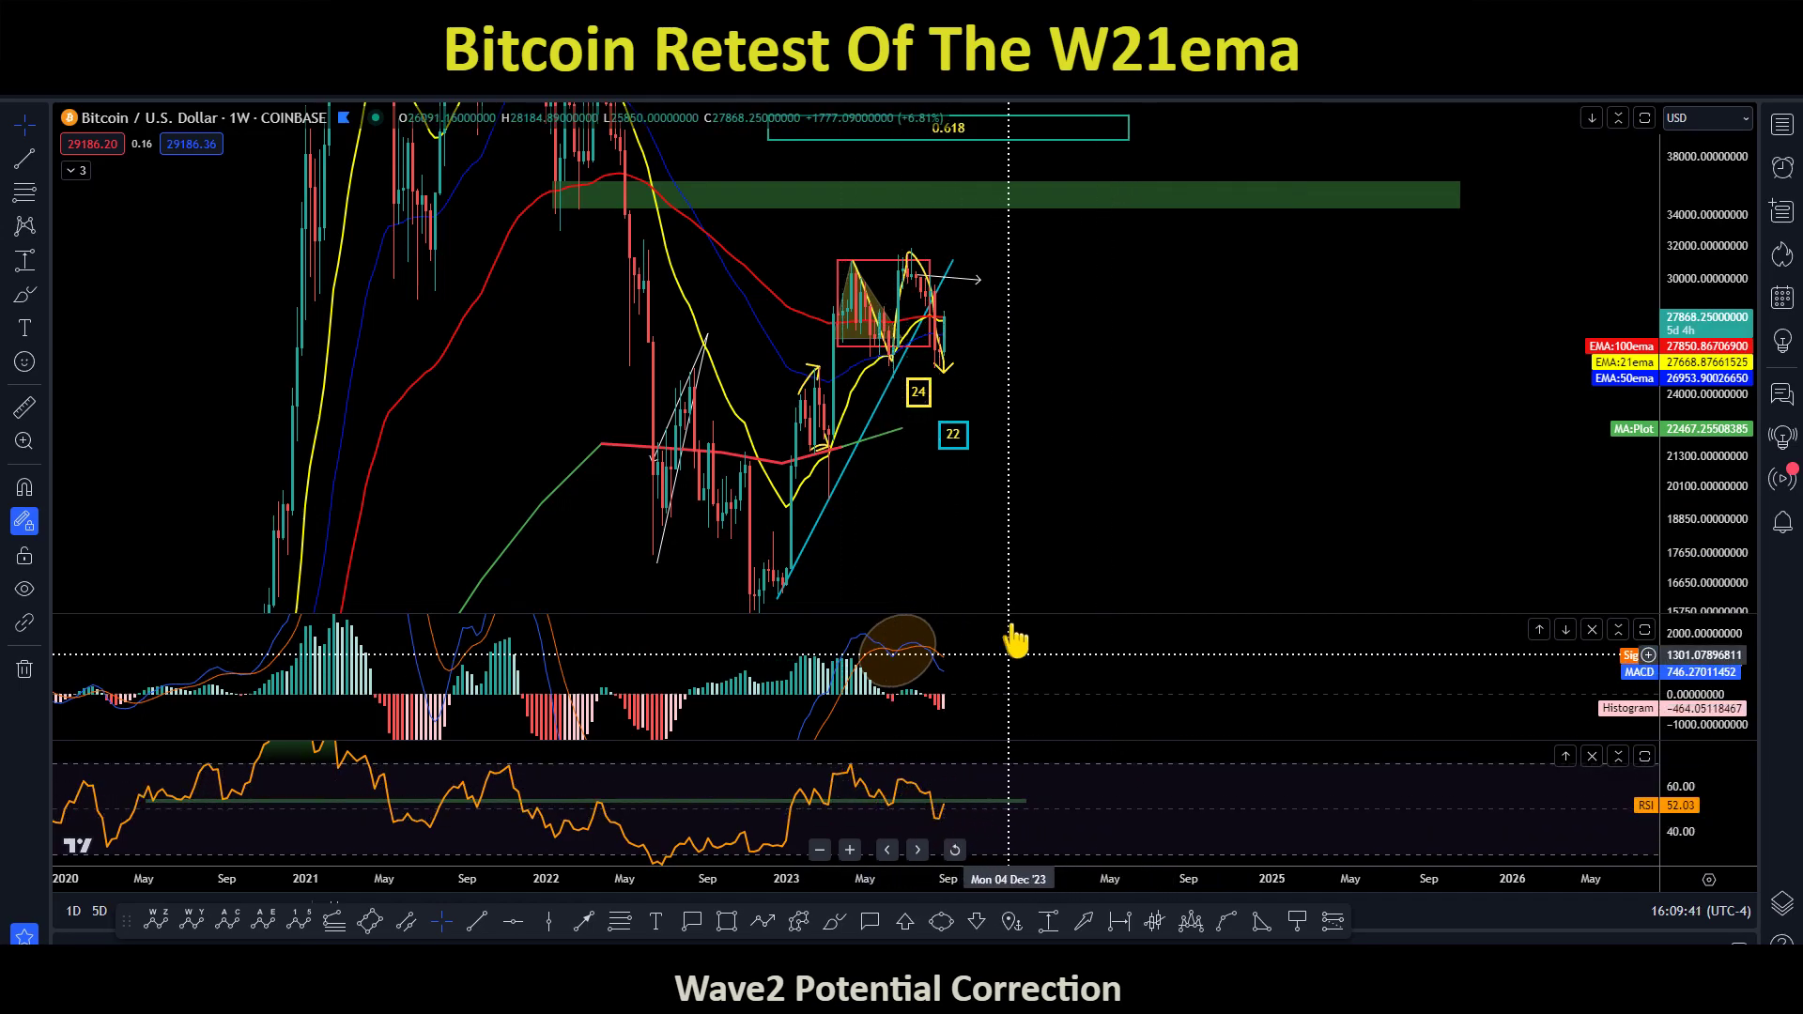
scroll(1070, 507, "up", 3)
Draw white trend lines across the RSI peaks and under the weekly price
right_click(1068, 495)
left_click_drag(767, 405, 959, 444)
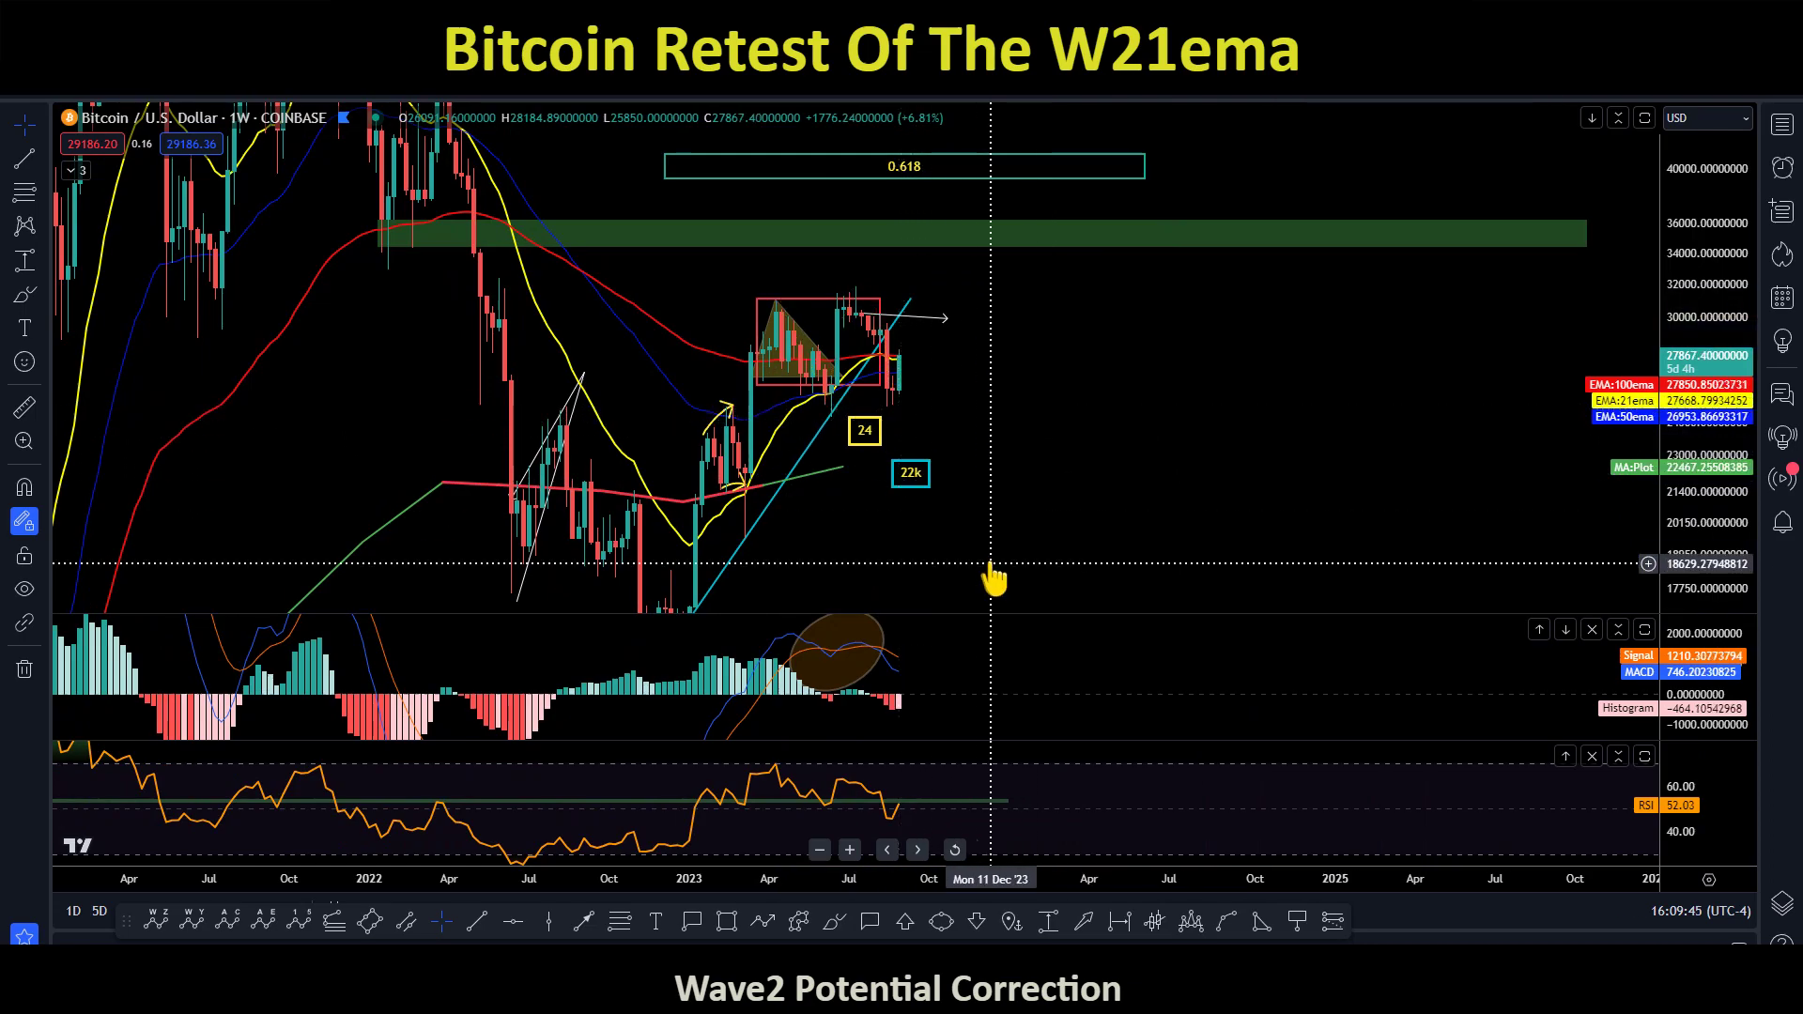
left_click(584, 920)
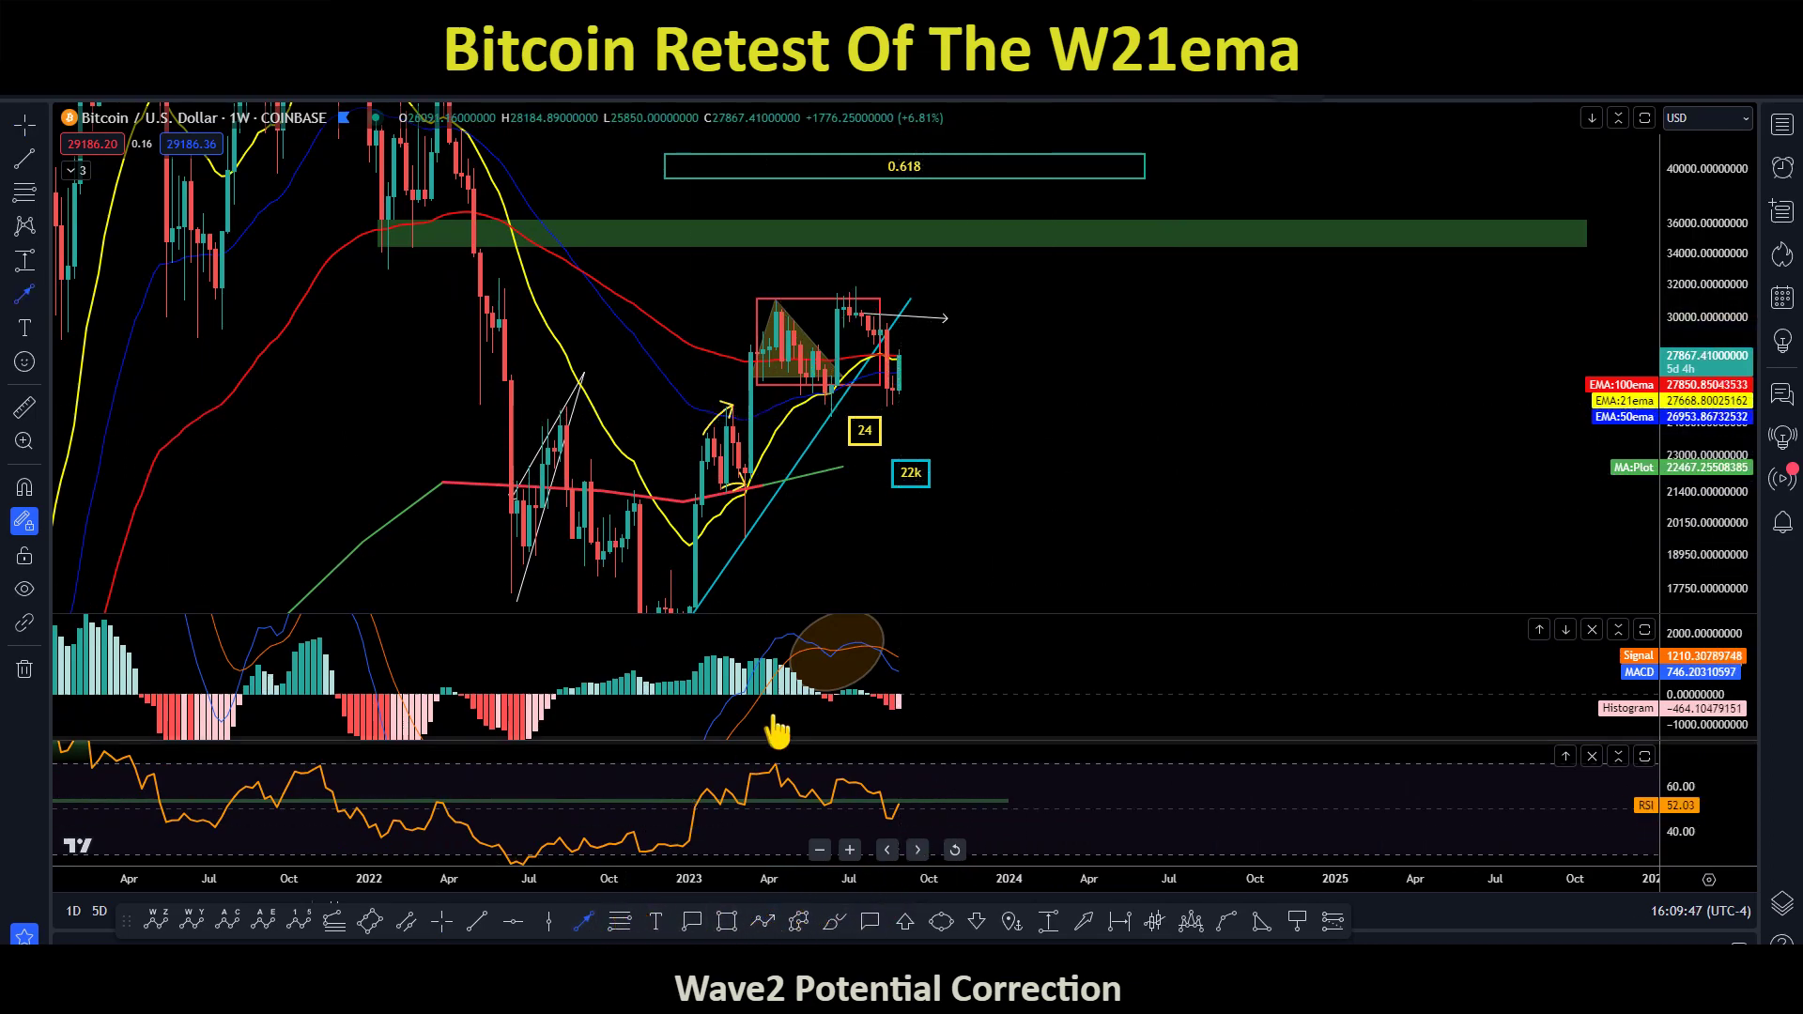
left_click(813, 804)
left_click(902, 822)
left_click(825, 414)
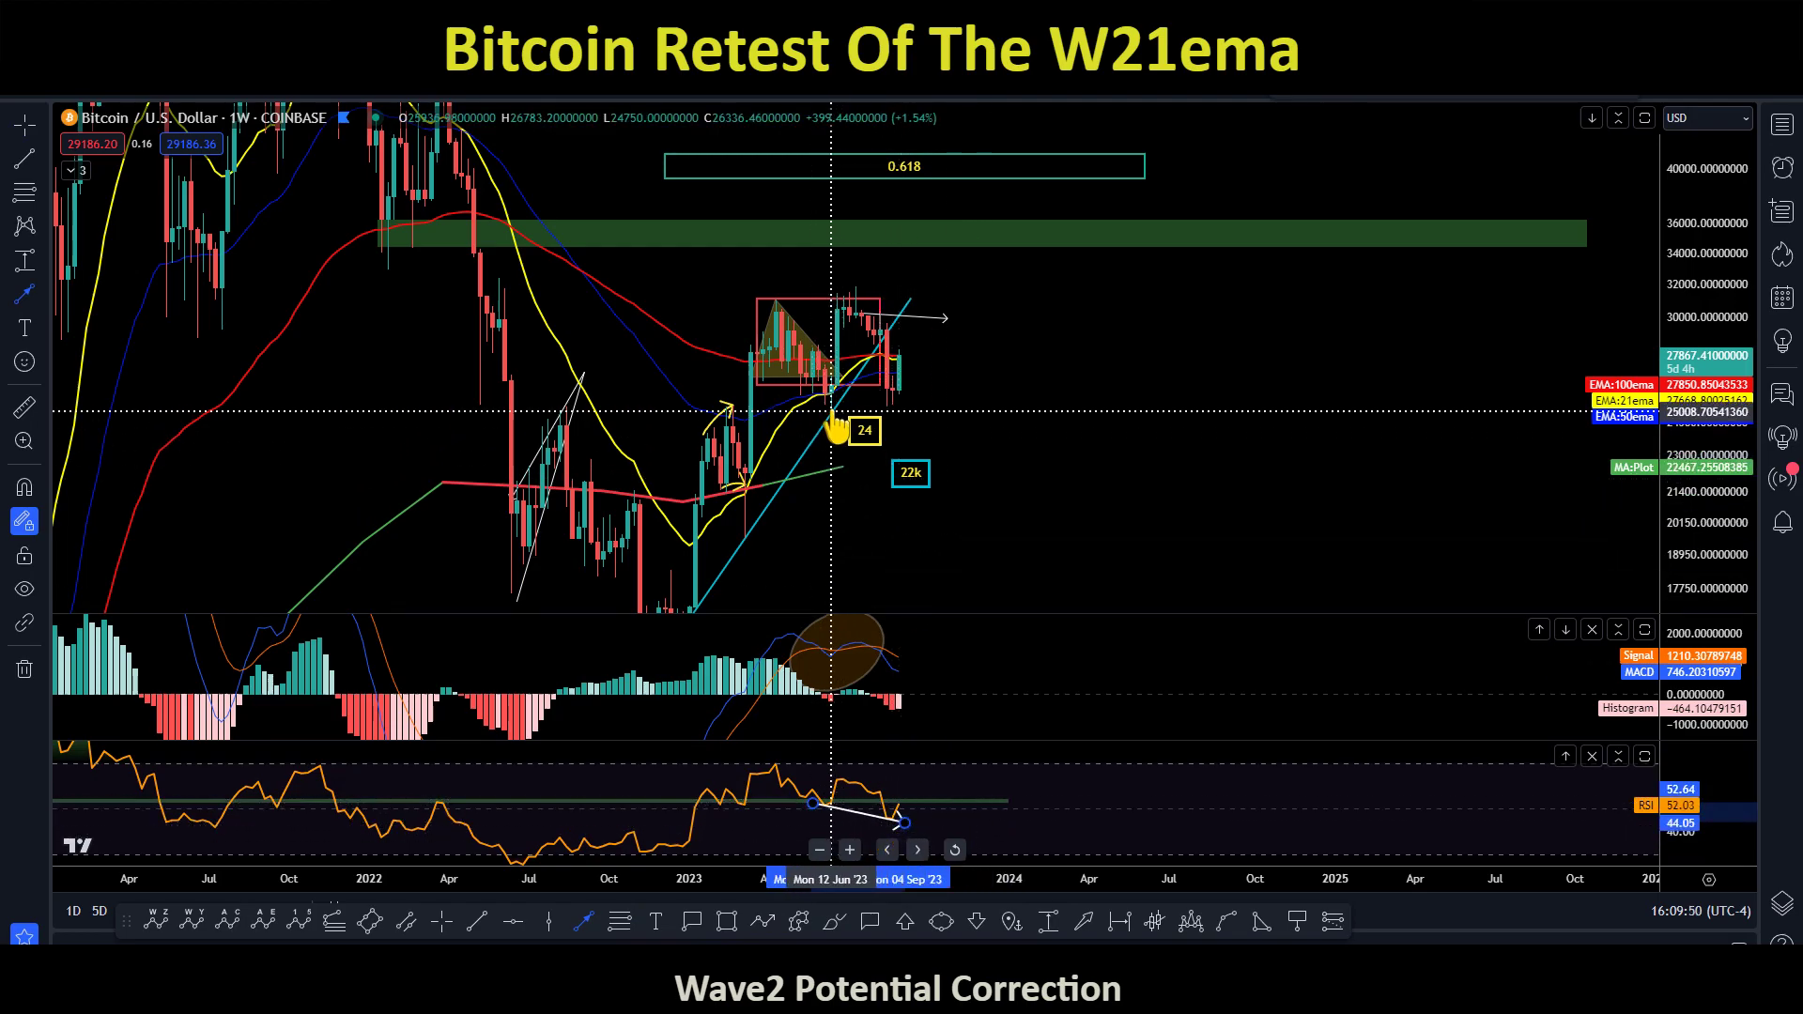
left_click(910, 404)
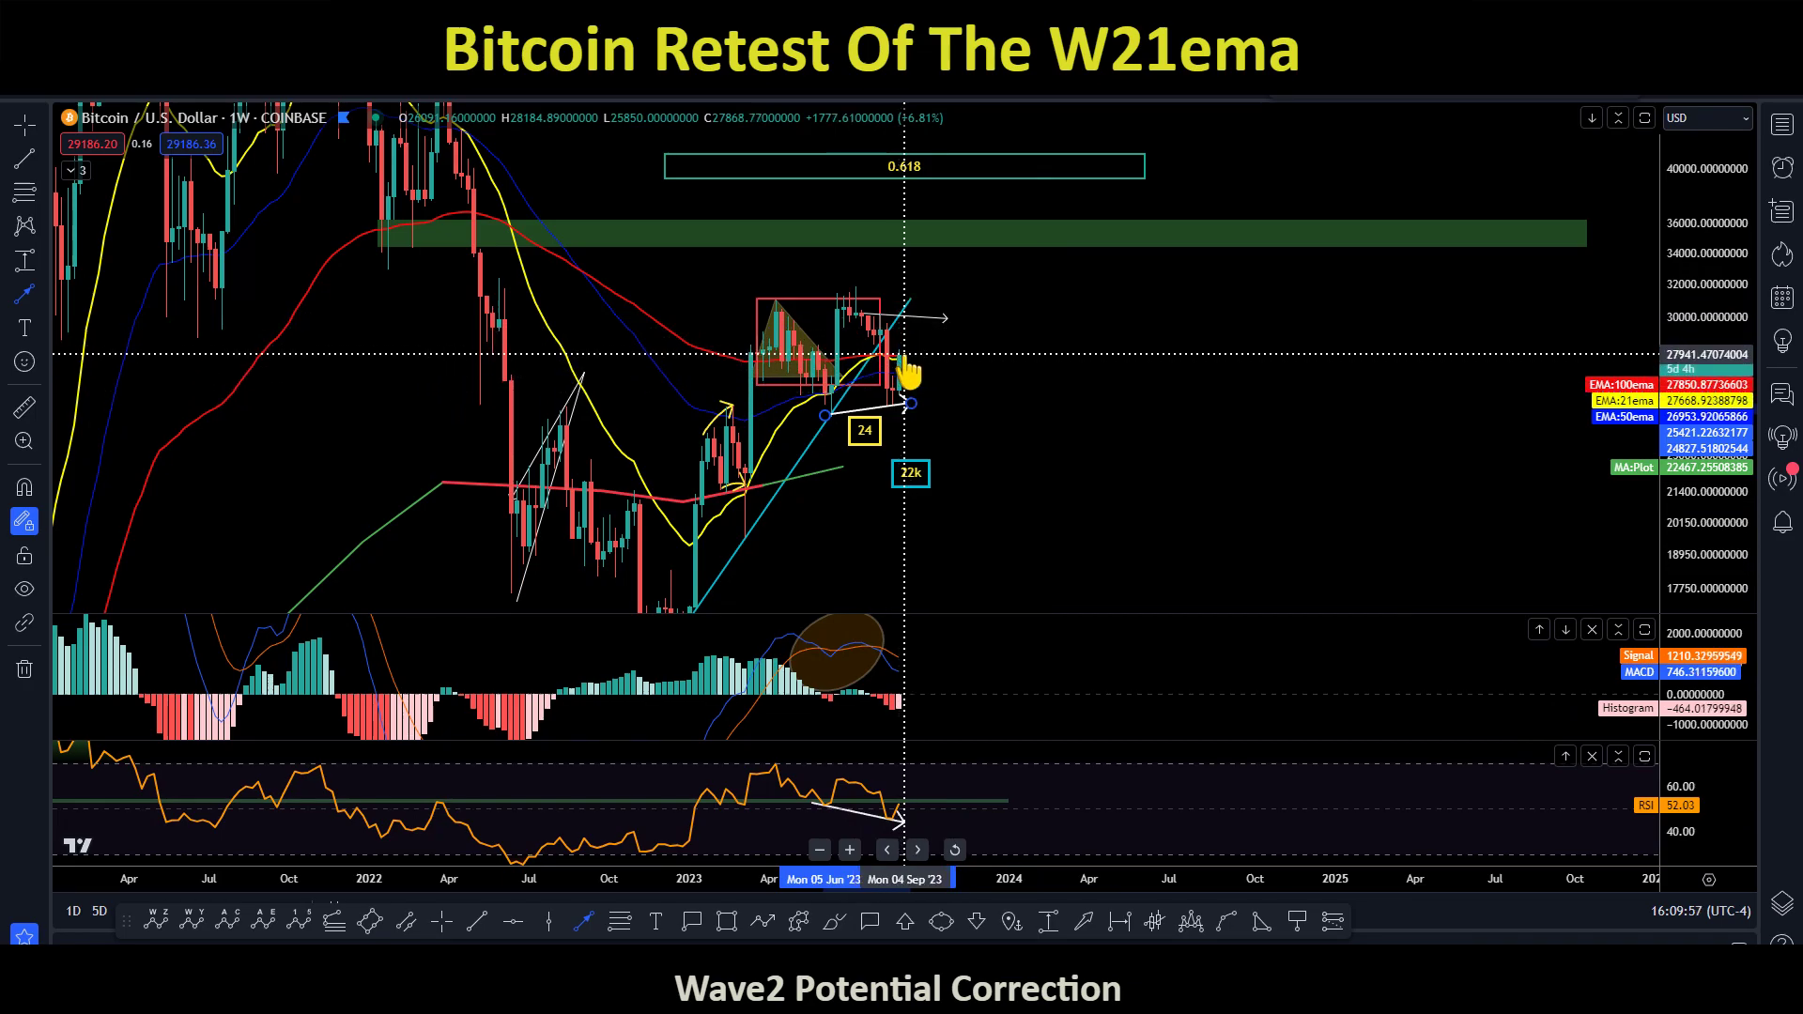
Brush a yellow bounce at the latest candle, then switch to the 3-day interval
left_click(836, 923)
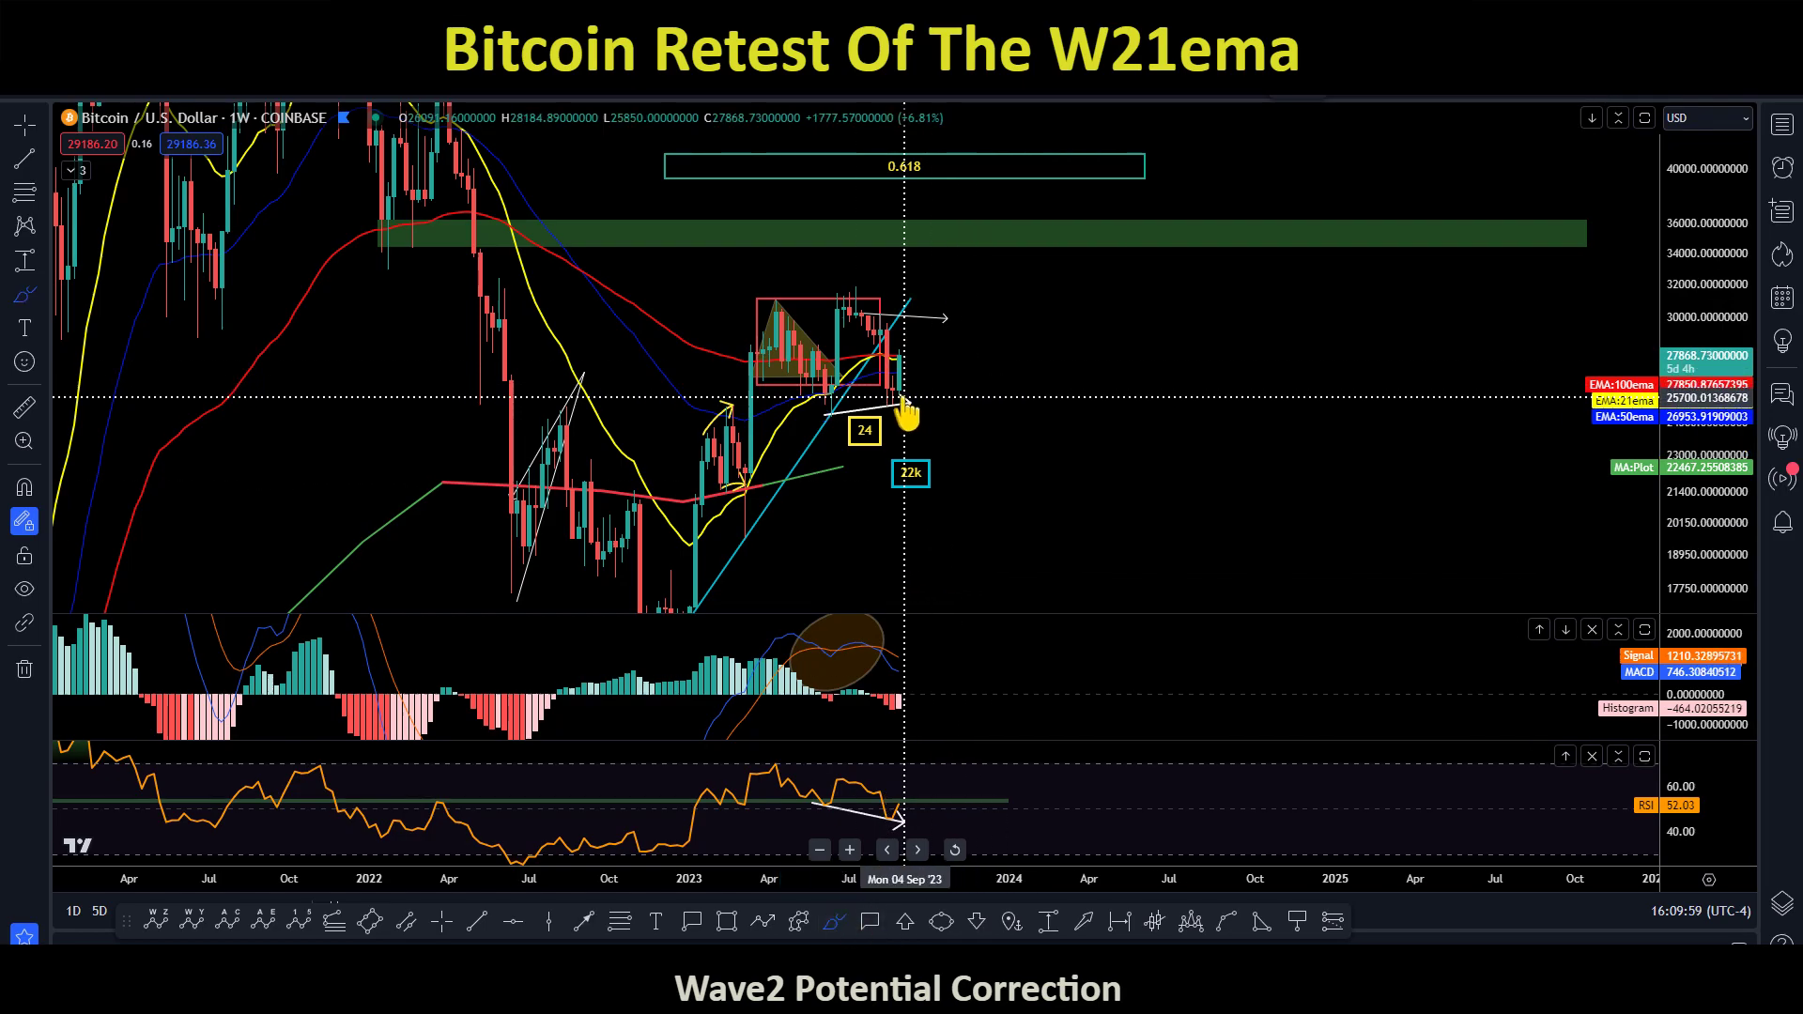
left_click_drag(912, 357, 905, 363)
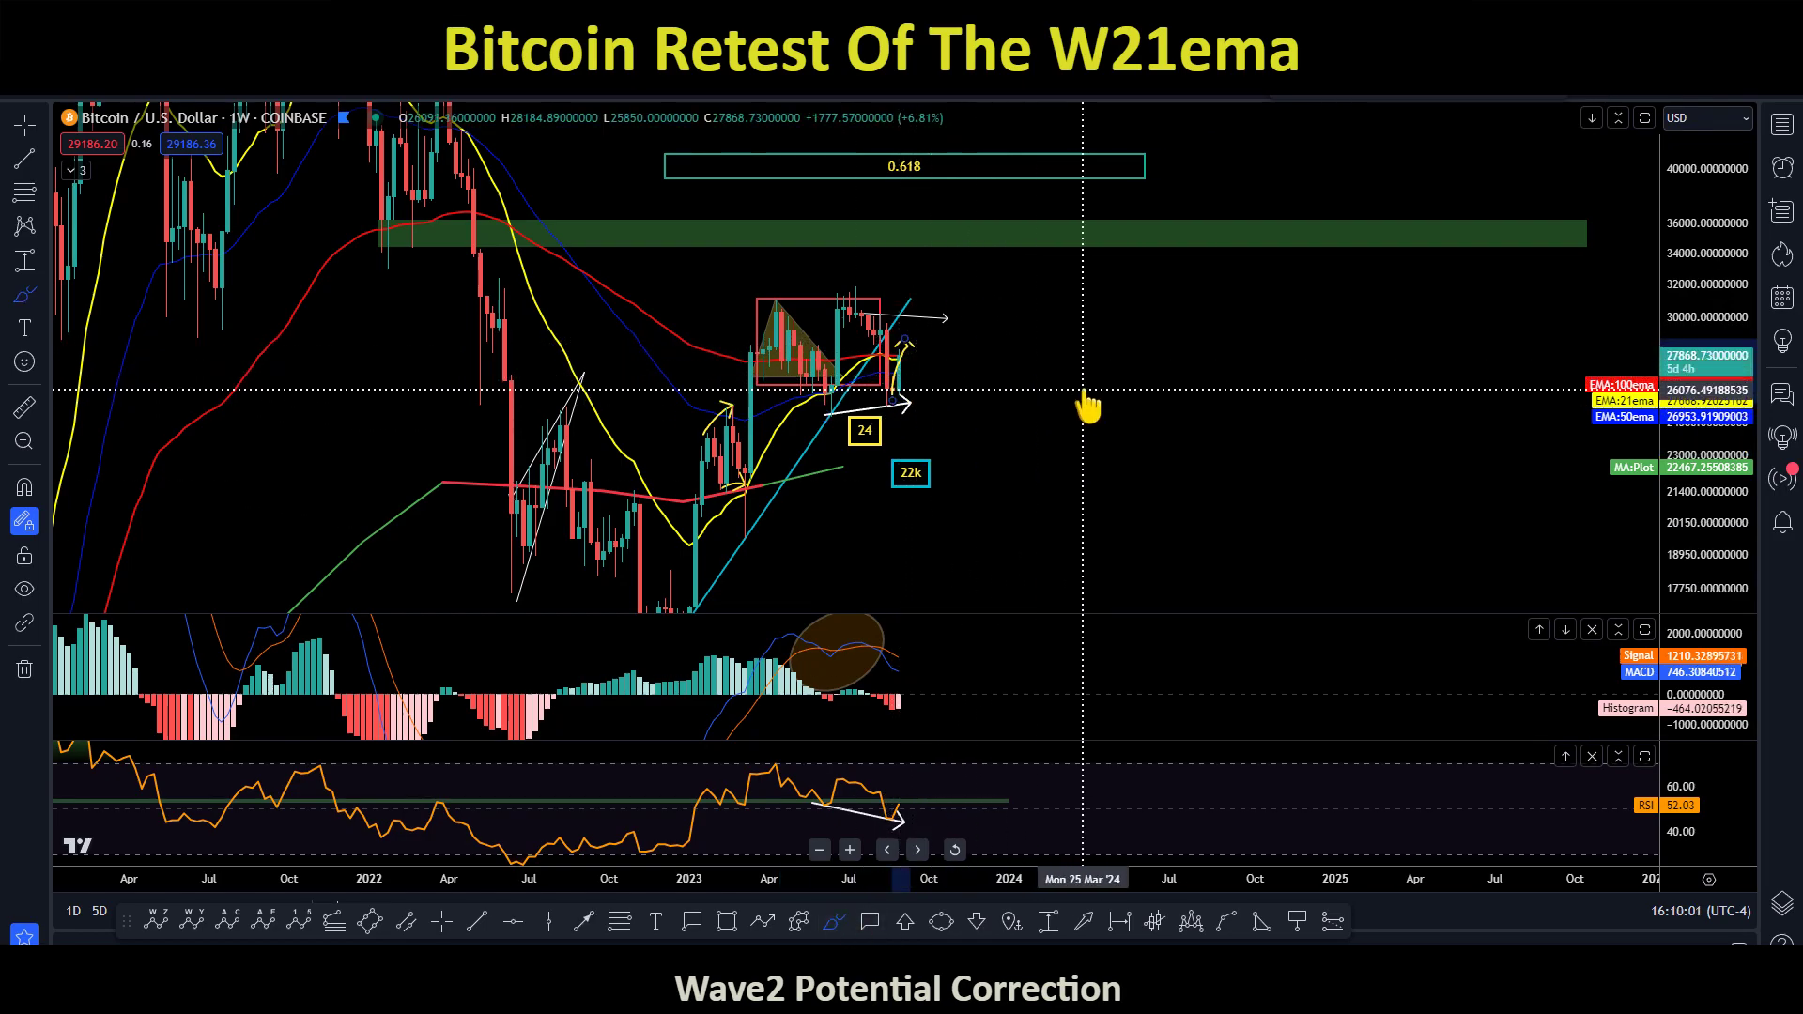
right_click(898, 354)
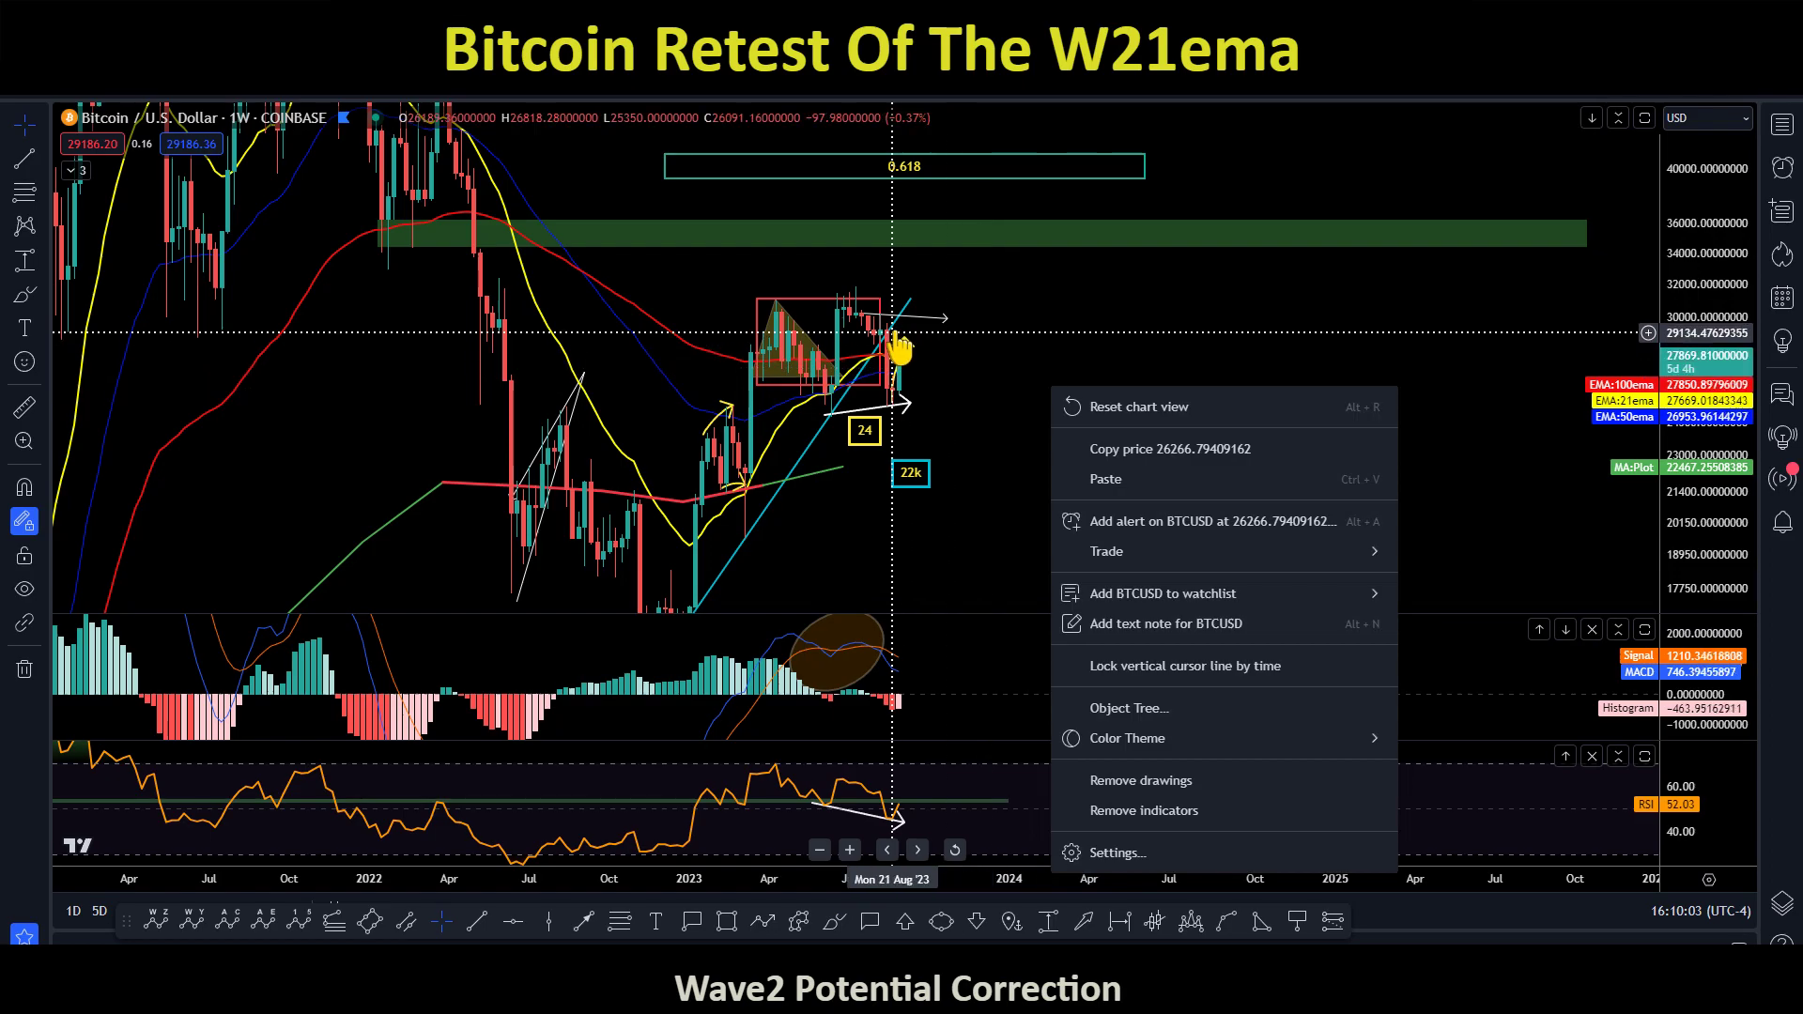
left_click(942, 381)
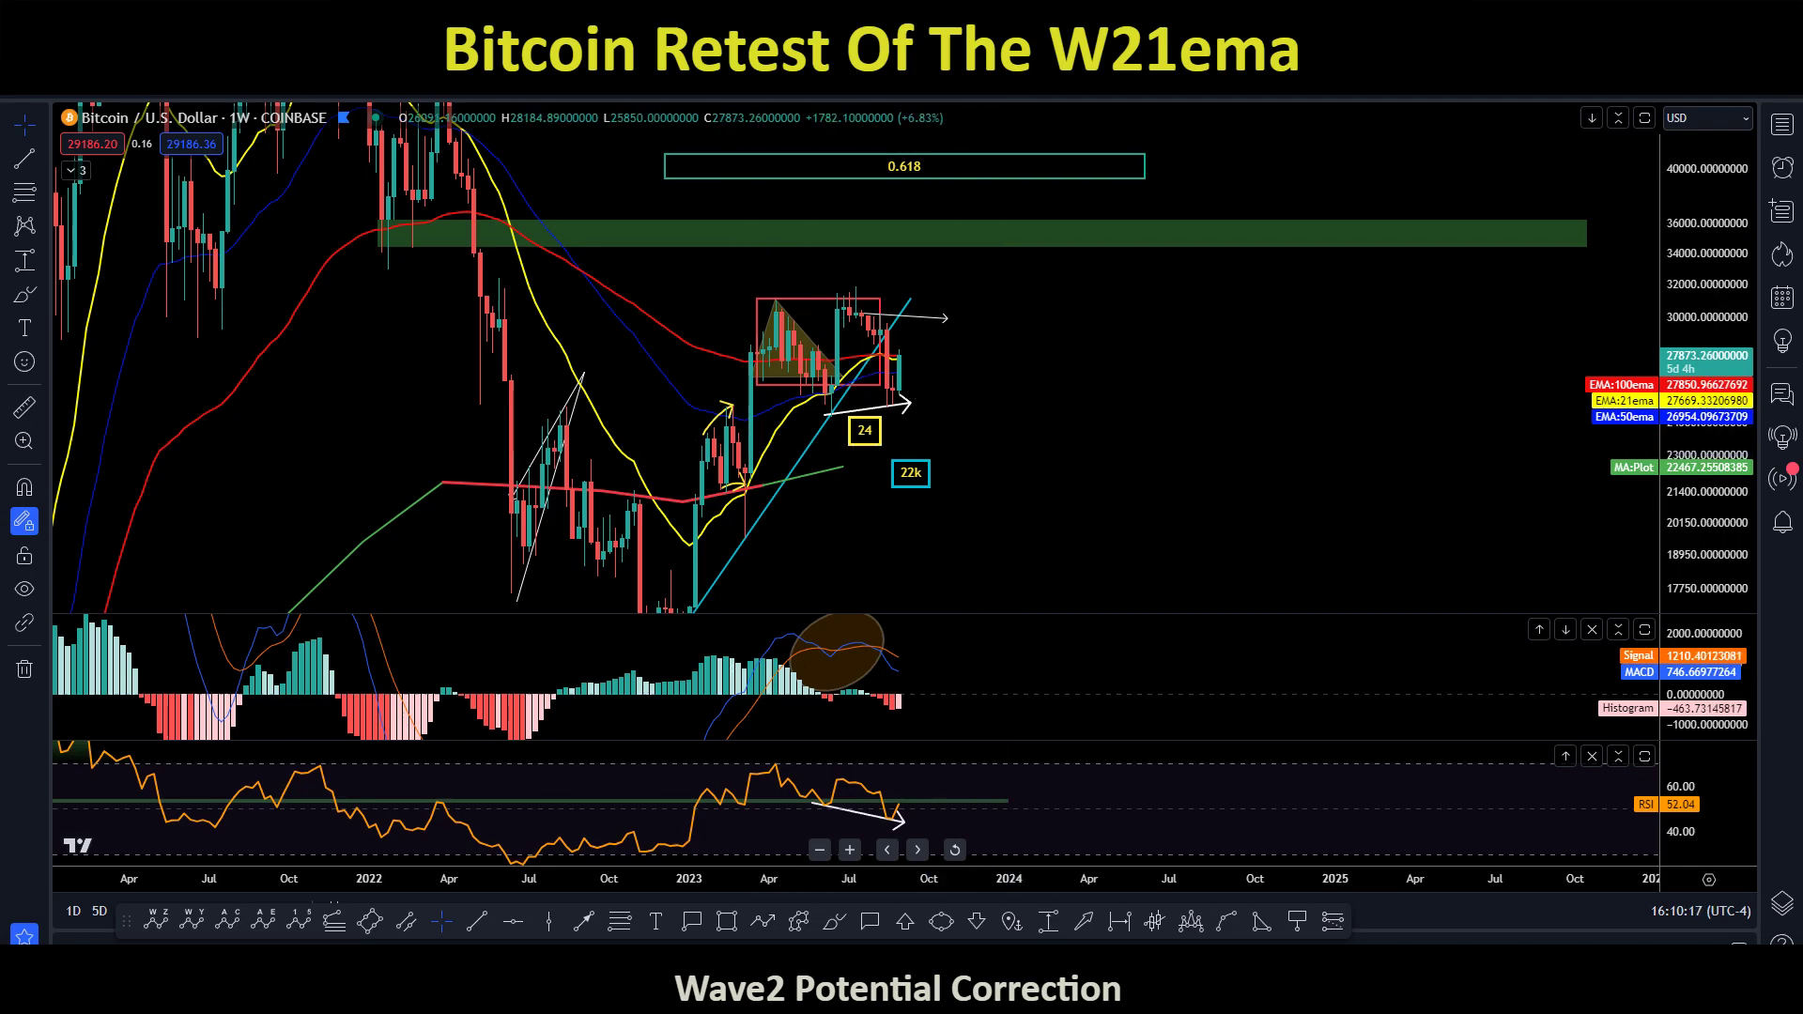
type("3d")
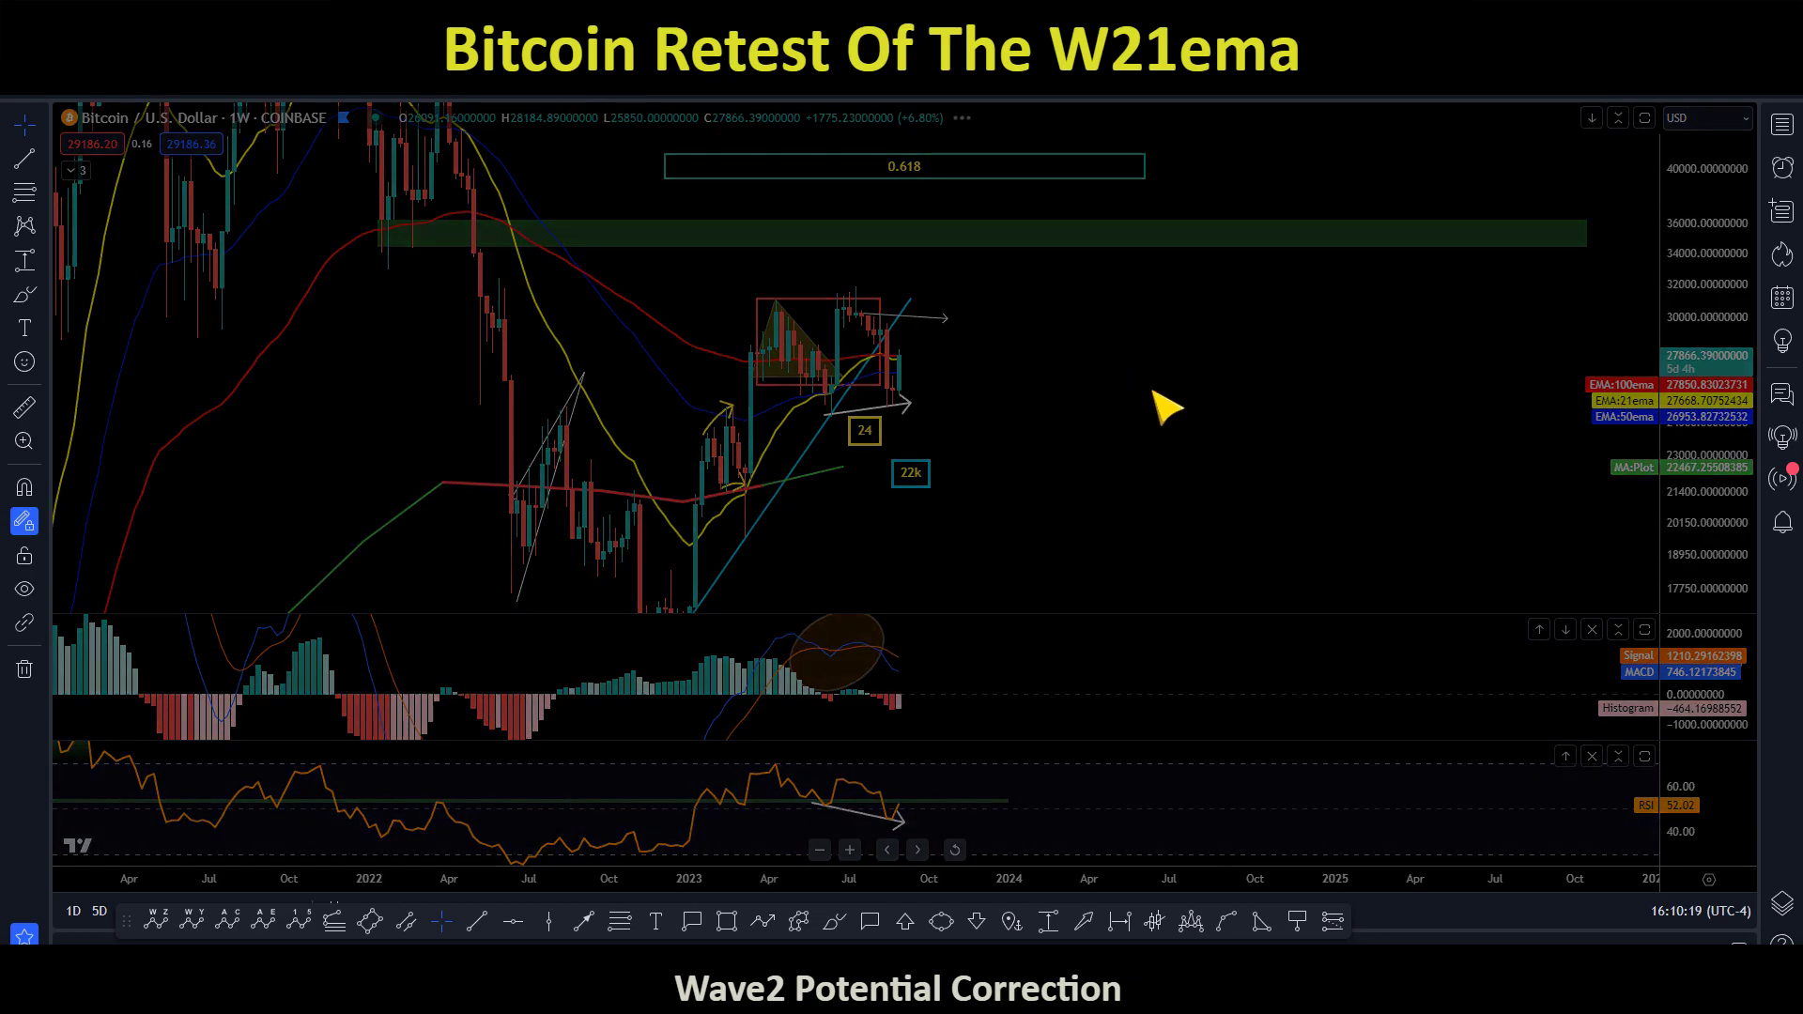
key("Return")
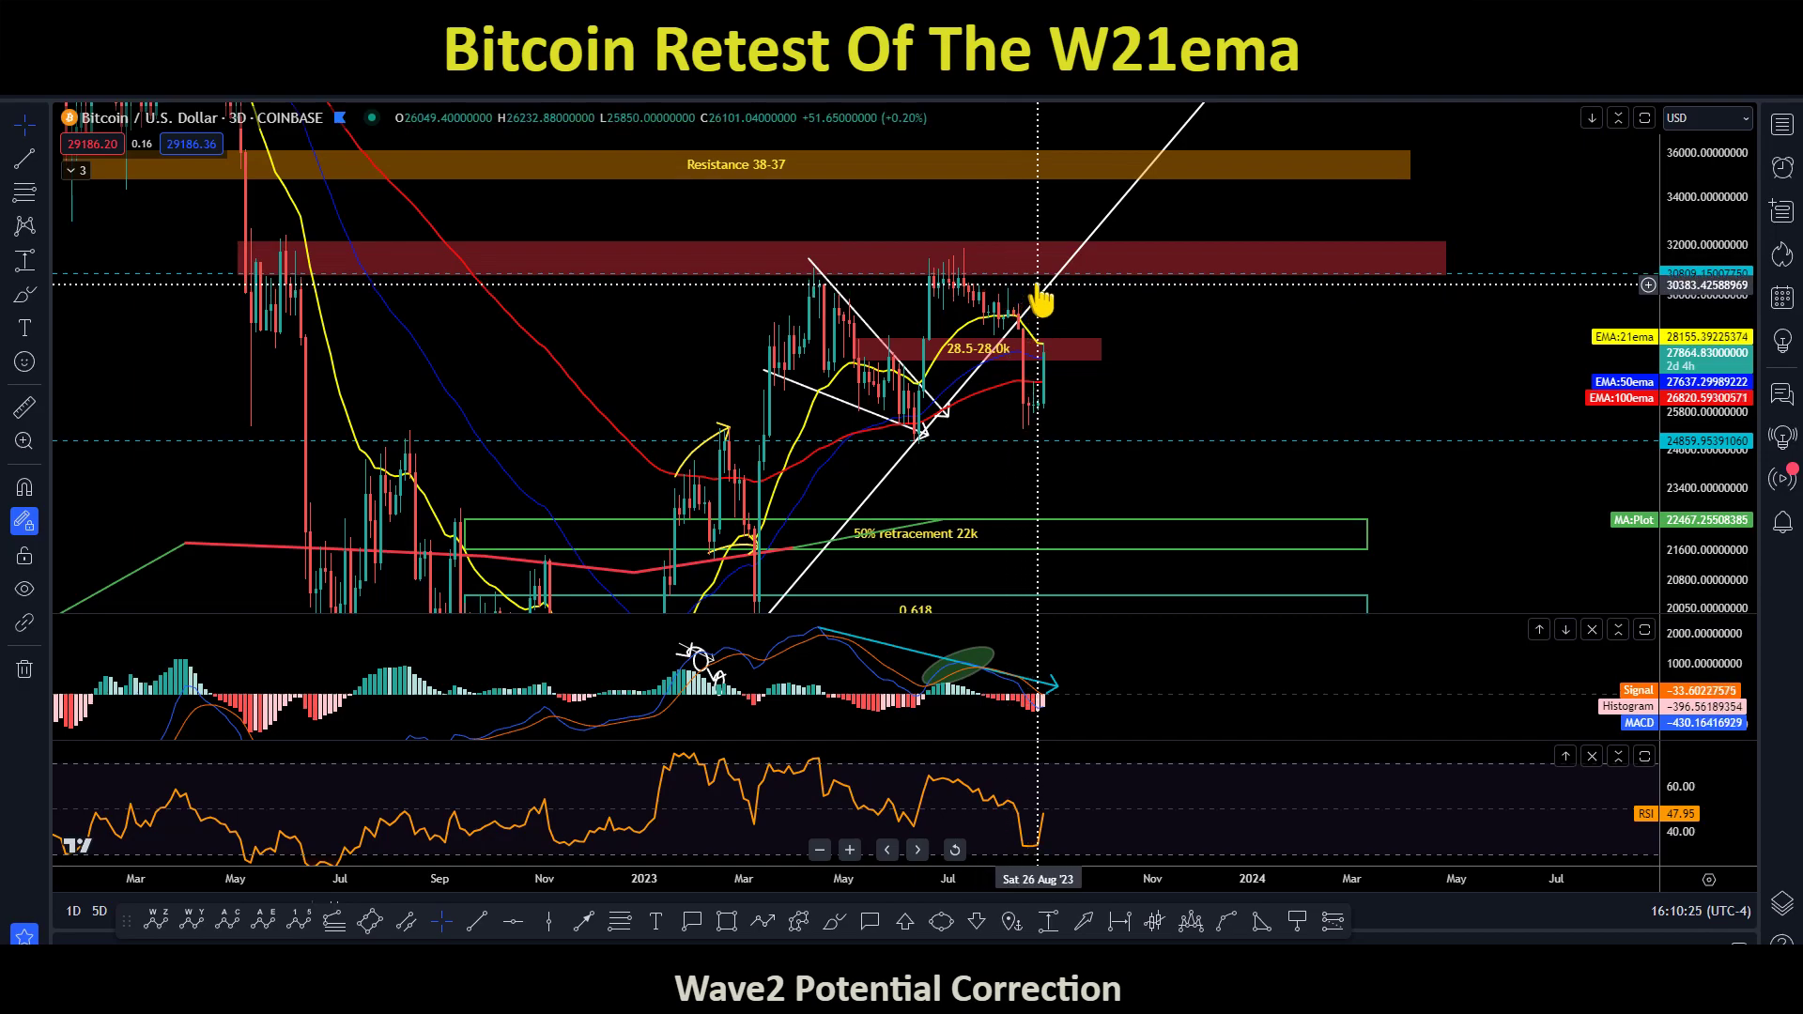
Brush a yellow path from the latest candle into the 32k red resistance band, chopping sideways
scroll(1372, 435, "up", 2)
right_click(1372, 434)
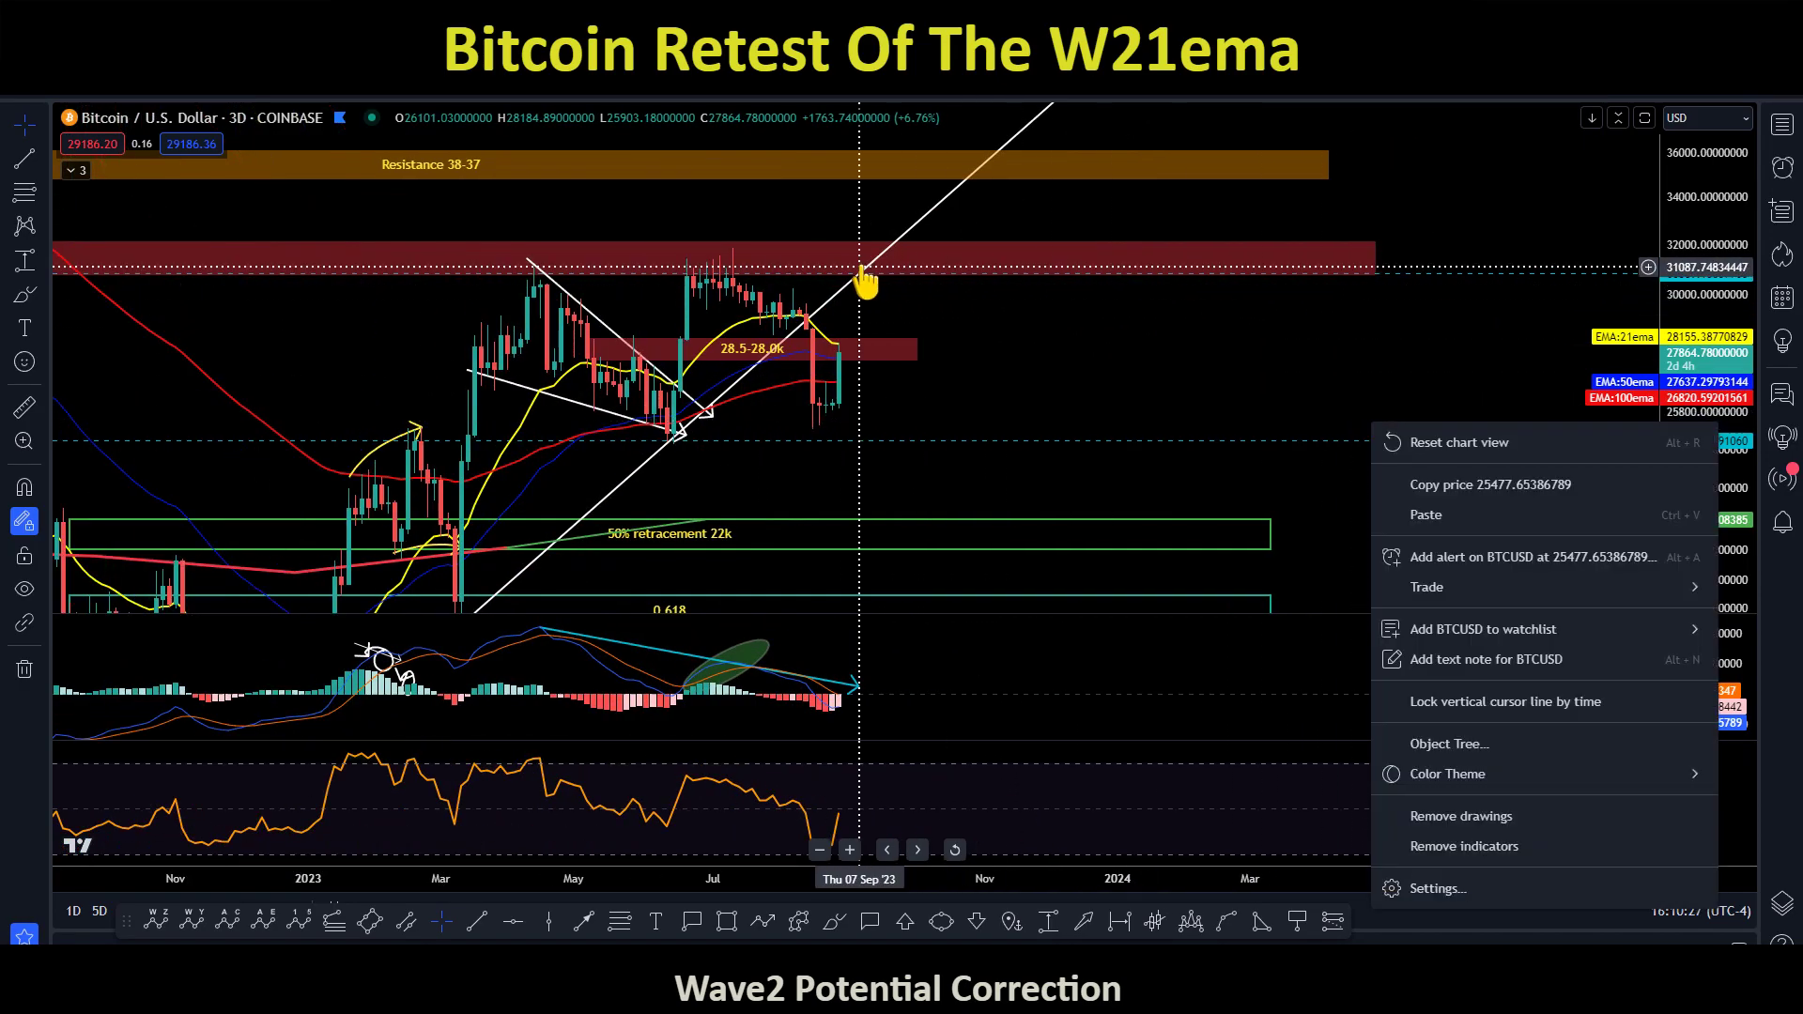
left_click_drag(951, 360, 968, 352)
left_click(805, 263)
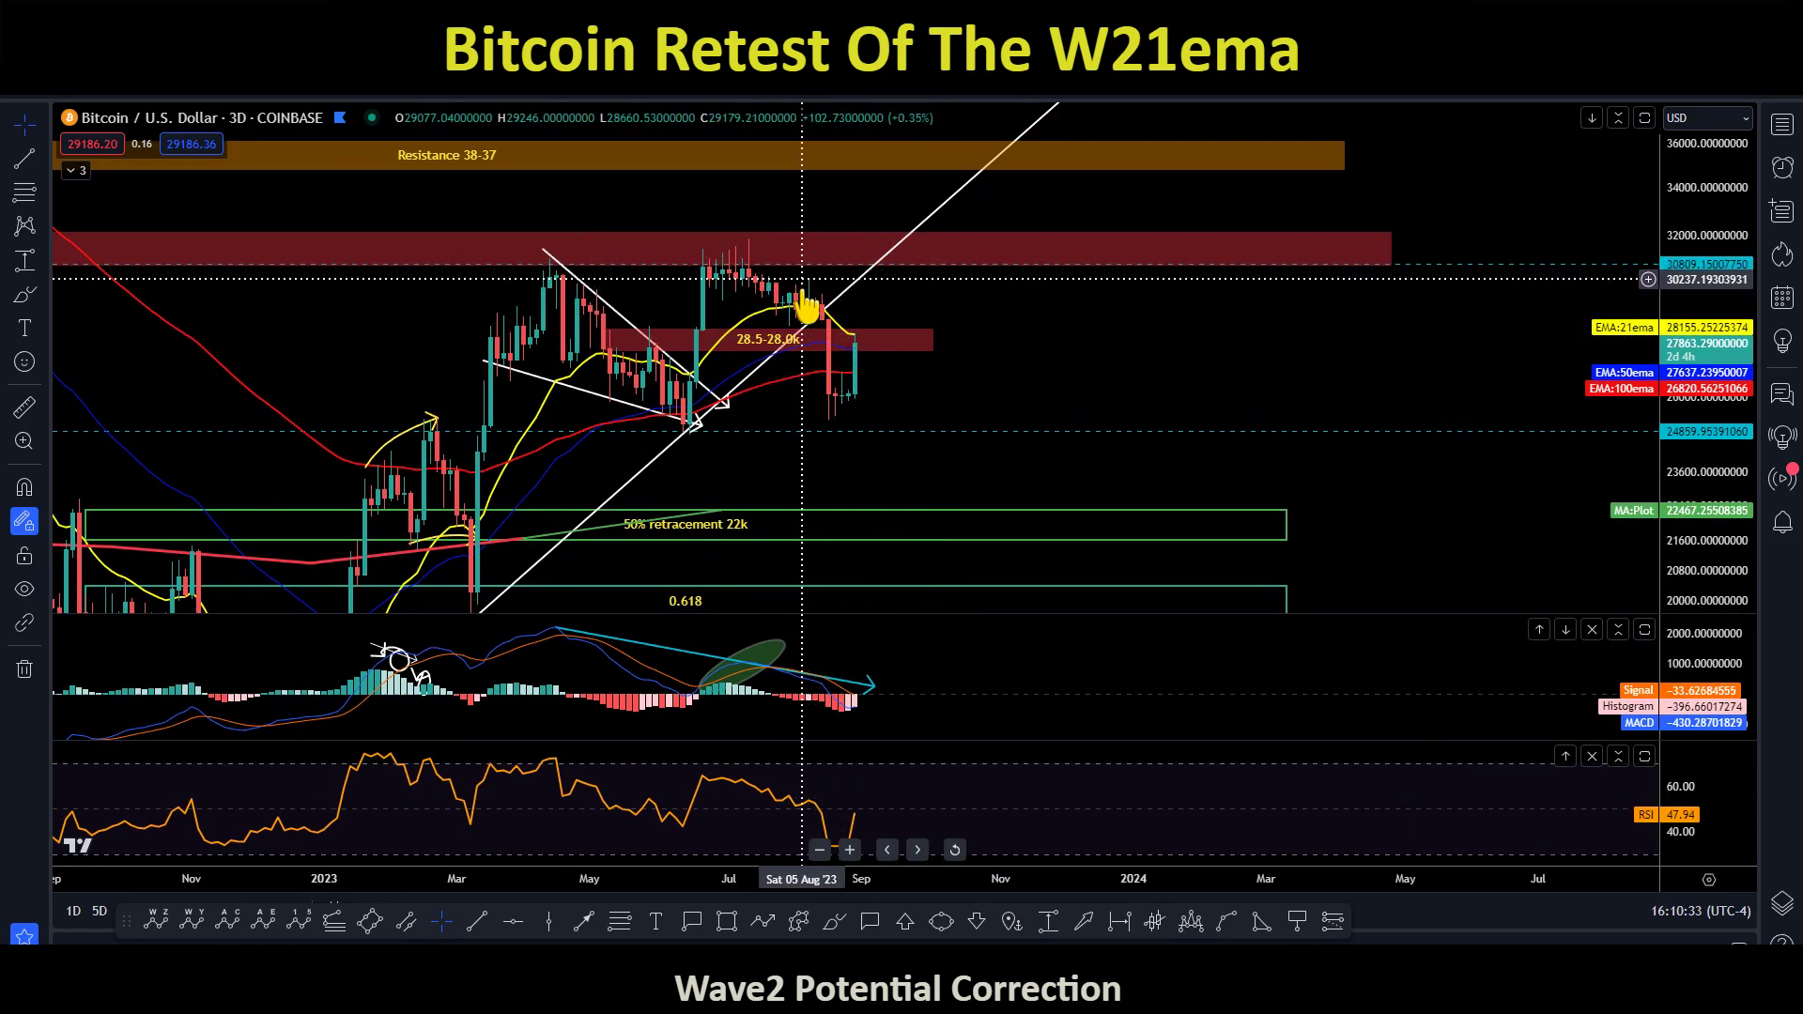
left_click(832, 921)
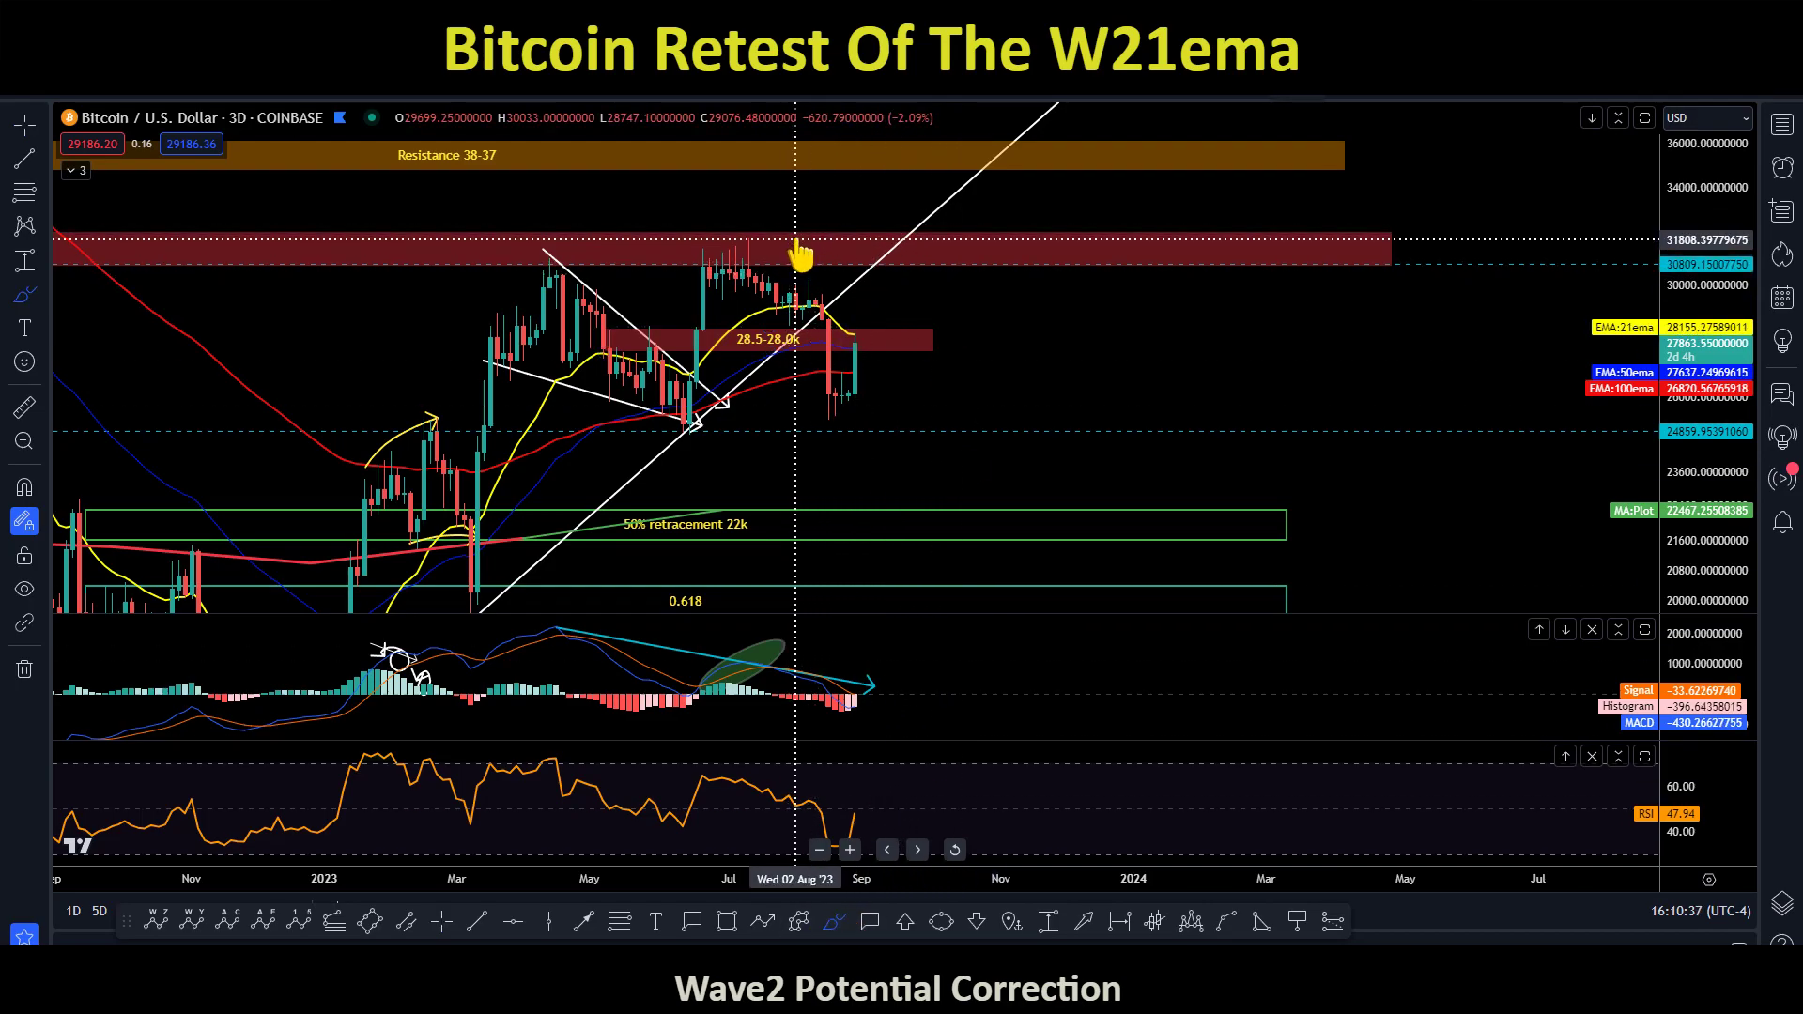
mouse_move(786, 279)
left_mouse_down()
mouse_move(899, 285)
mouse_move(917, 229)
mouse_move(935, 264)
mouse_move(1001, 251)
left_mouse_up()
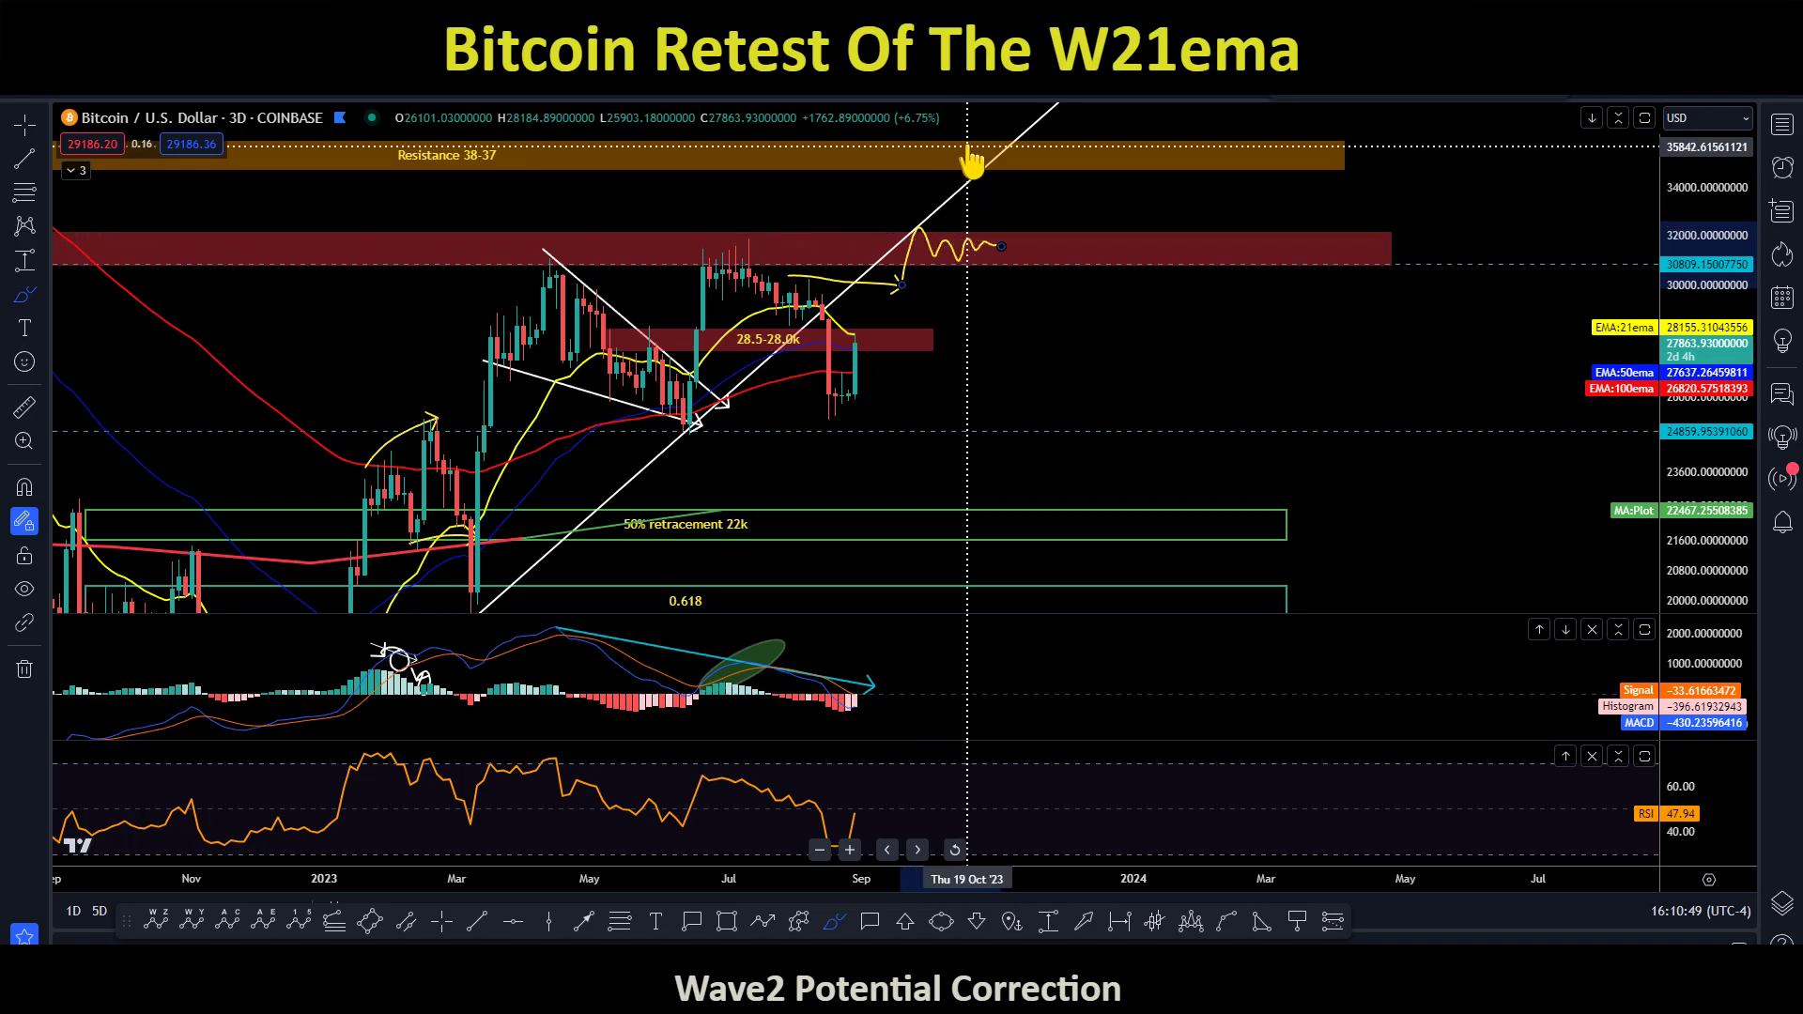
scroll(1714, 338, "down", 3)
Mark yellow curved arrows at the 50% (22k) and 0.618 boxes, then switch to 3M
scroll(1247, 382, "down", 4)
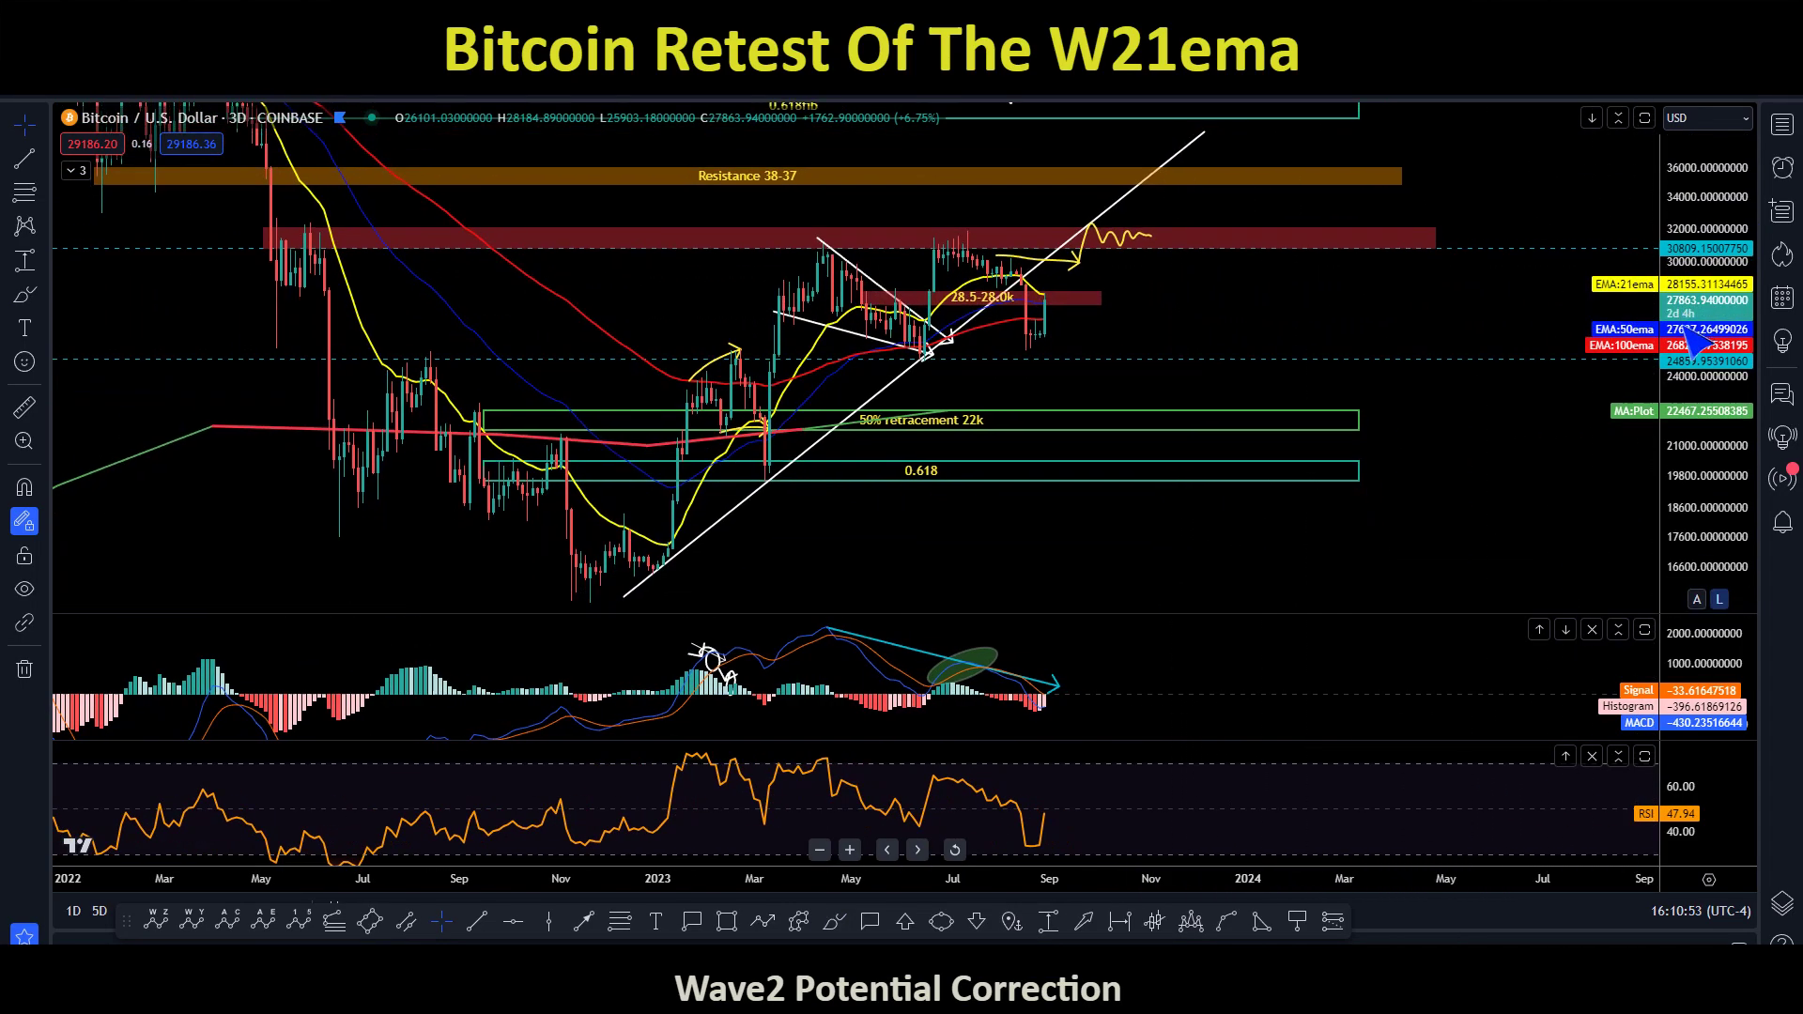
left_click_drag(1313, 330, 984, 221)
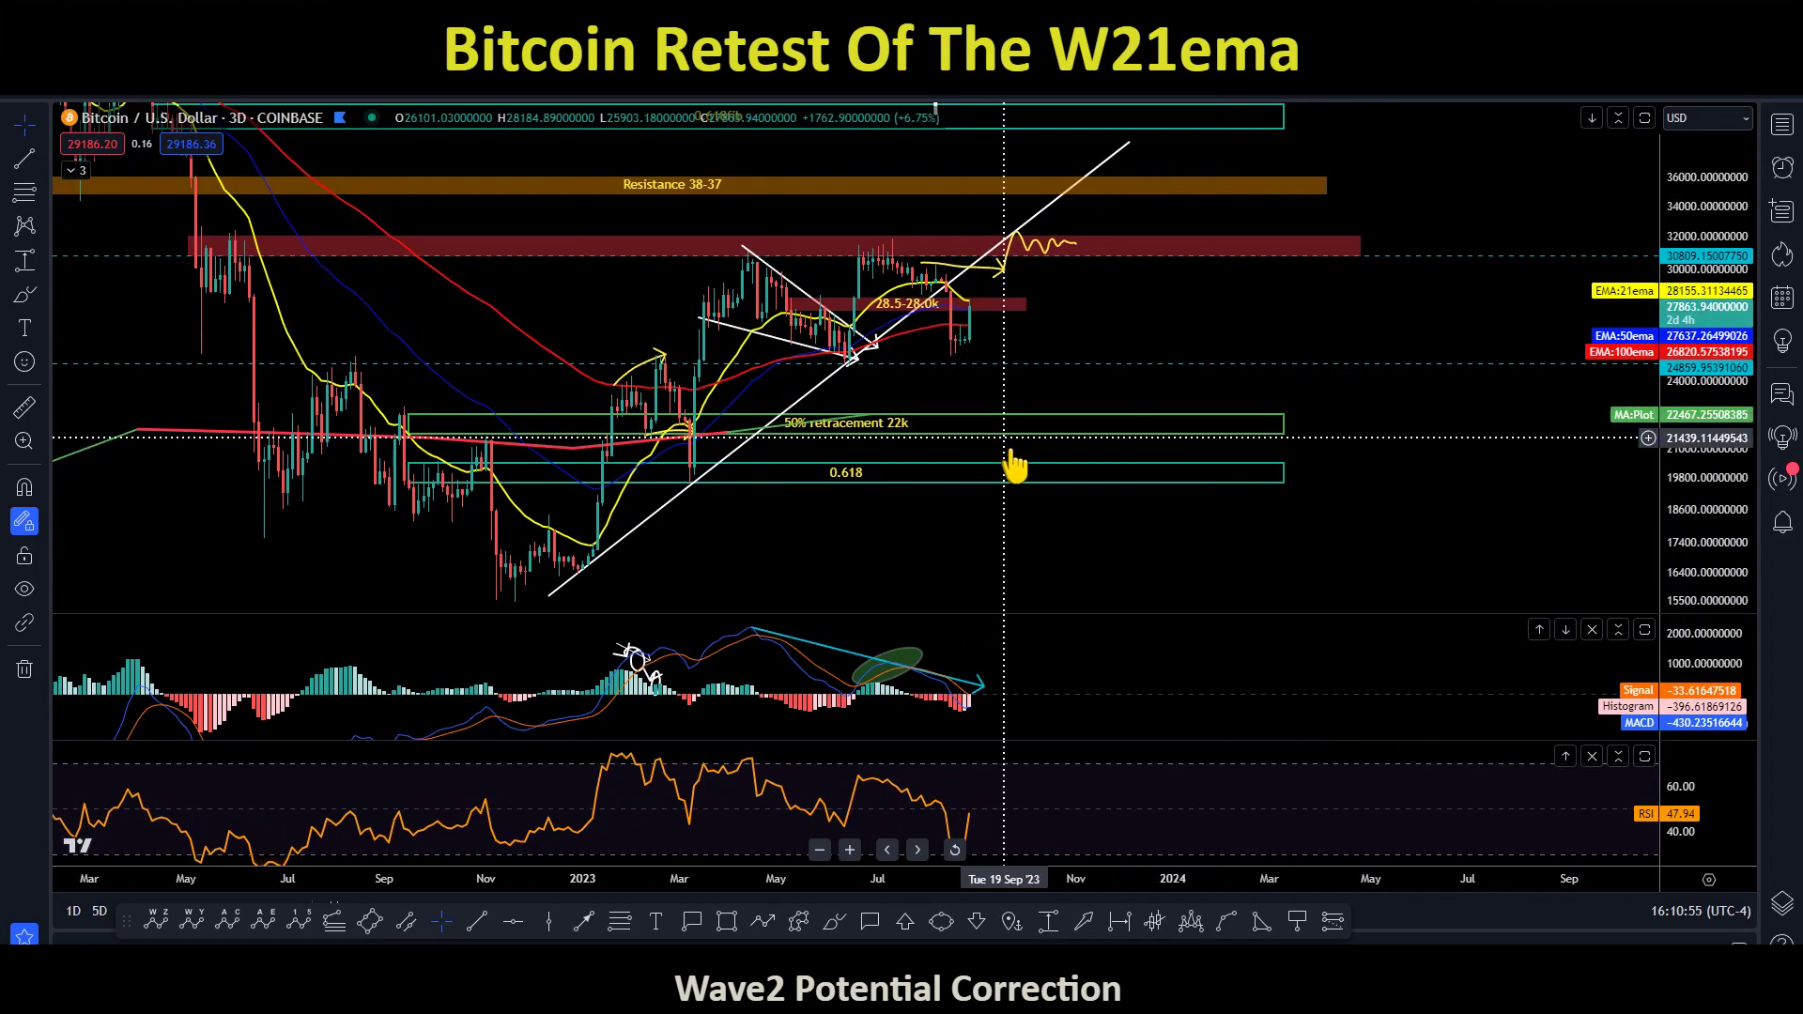
left_click(835, 925)
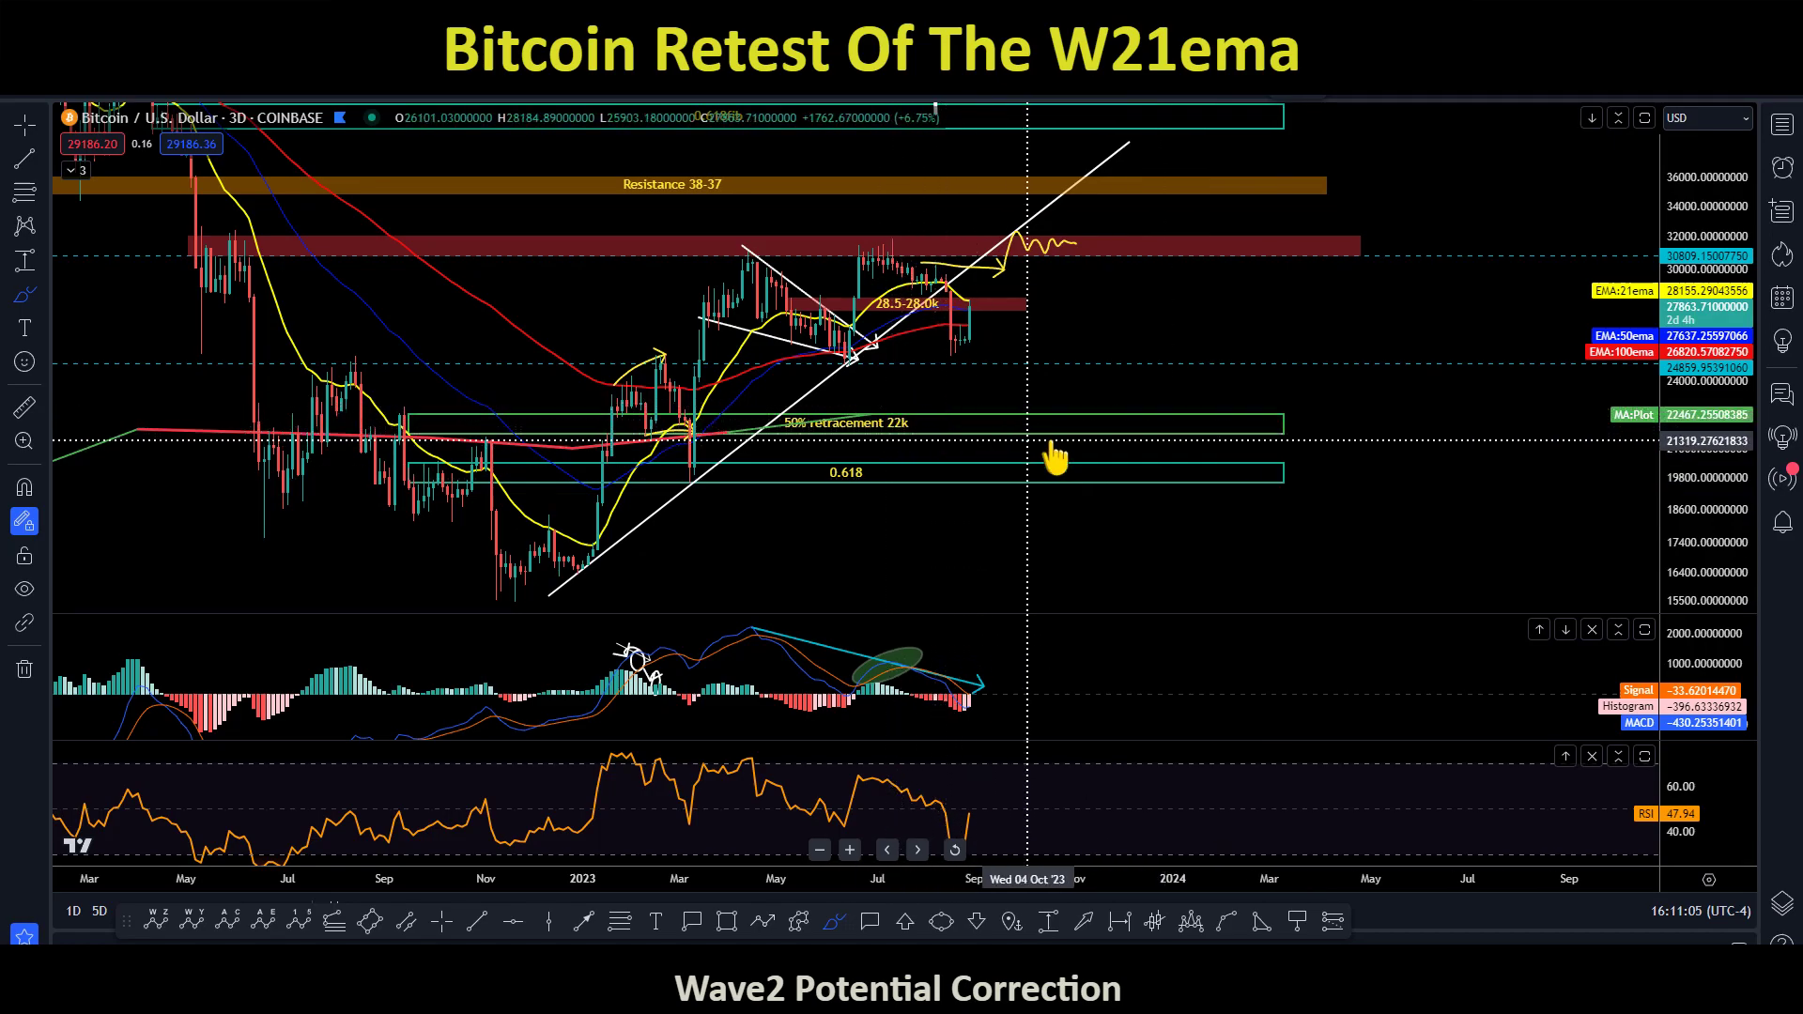
mouse_move(1272, 402)
left_mouse_down()
mouse_move(1243, 419)
mouse_move(1275, 446)
mouse_move(1259, 414)
mouse_move(1259, 432)
left_mouse_up()
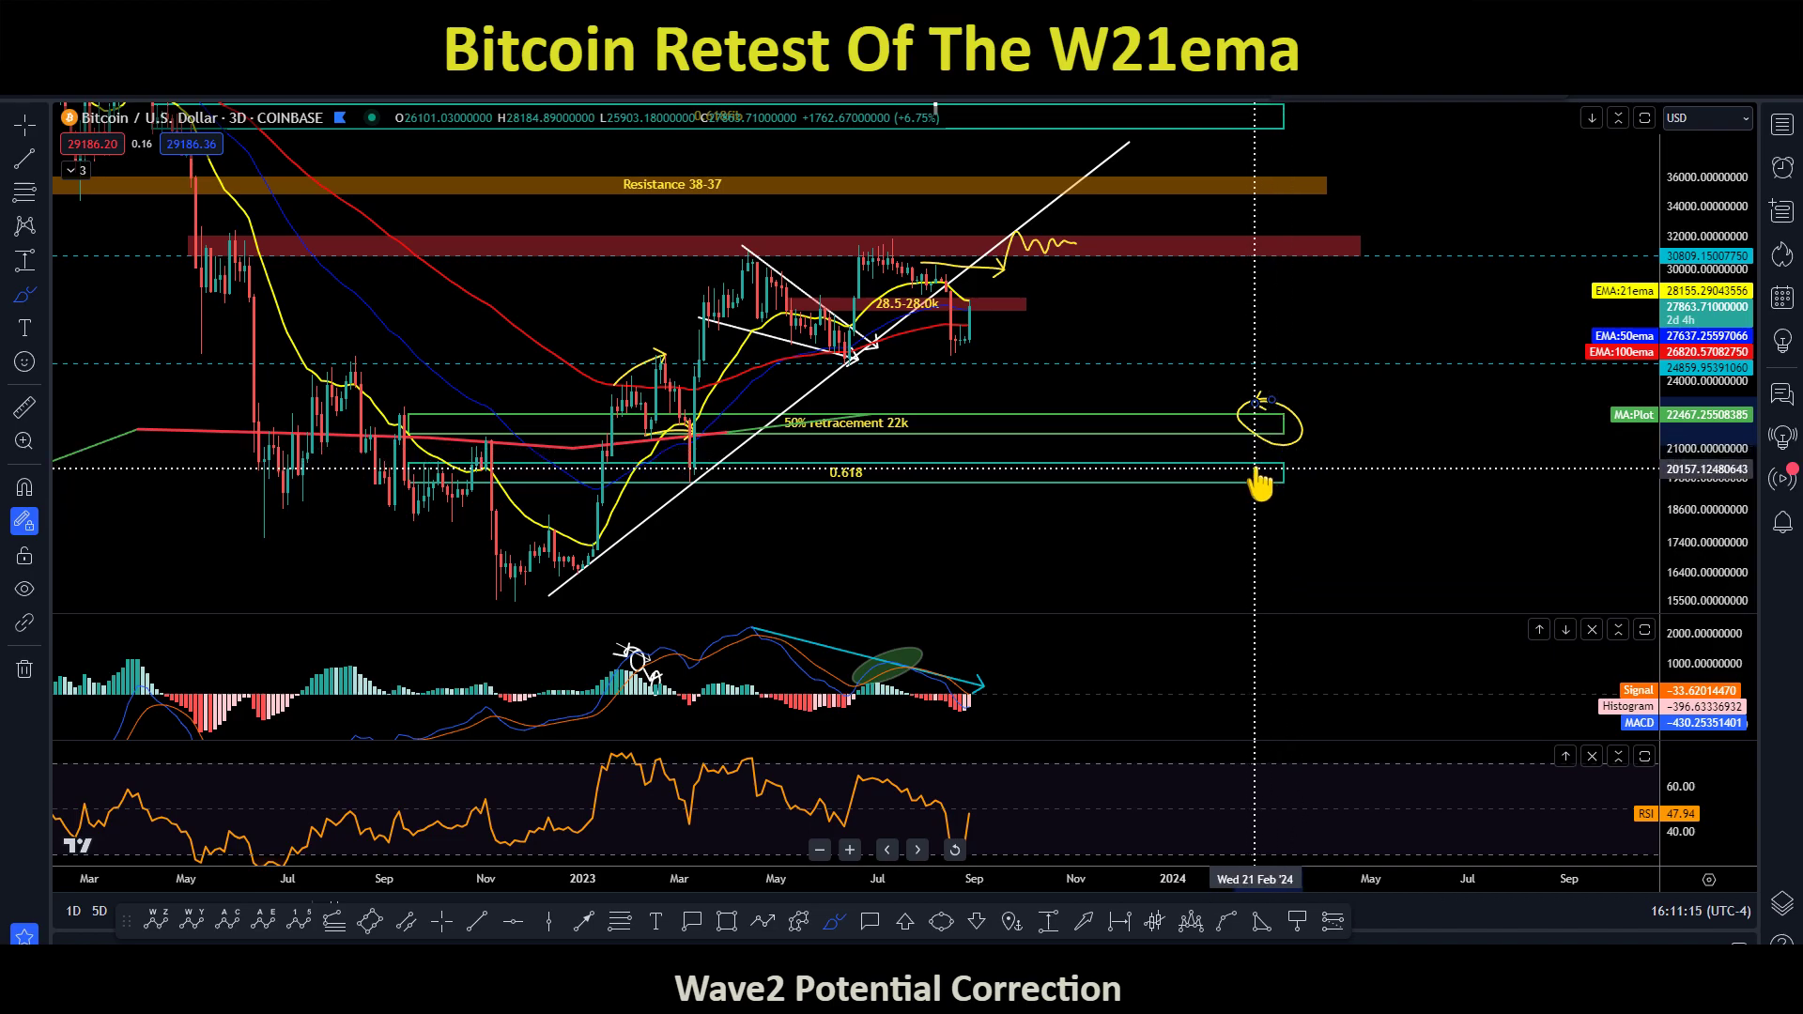
mouse_move(1274, 461)
left_mouse_down()
mouse_move(1270, 493)
mouse_move(1303, 489)
mouse_move(1272, 475)
left_mouse_up()
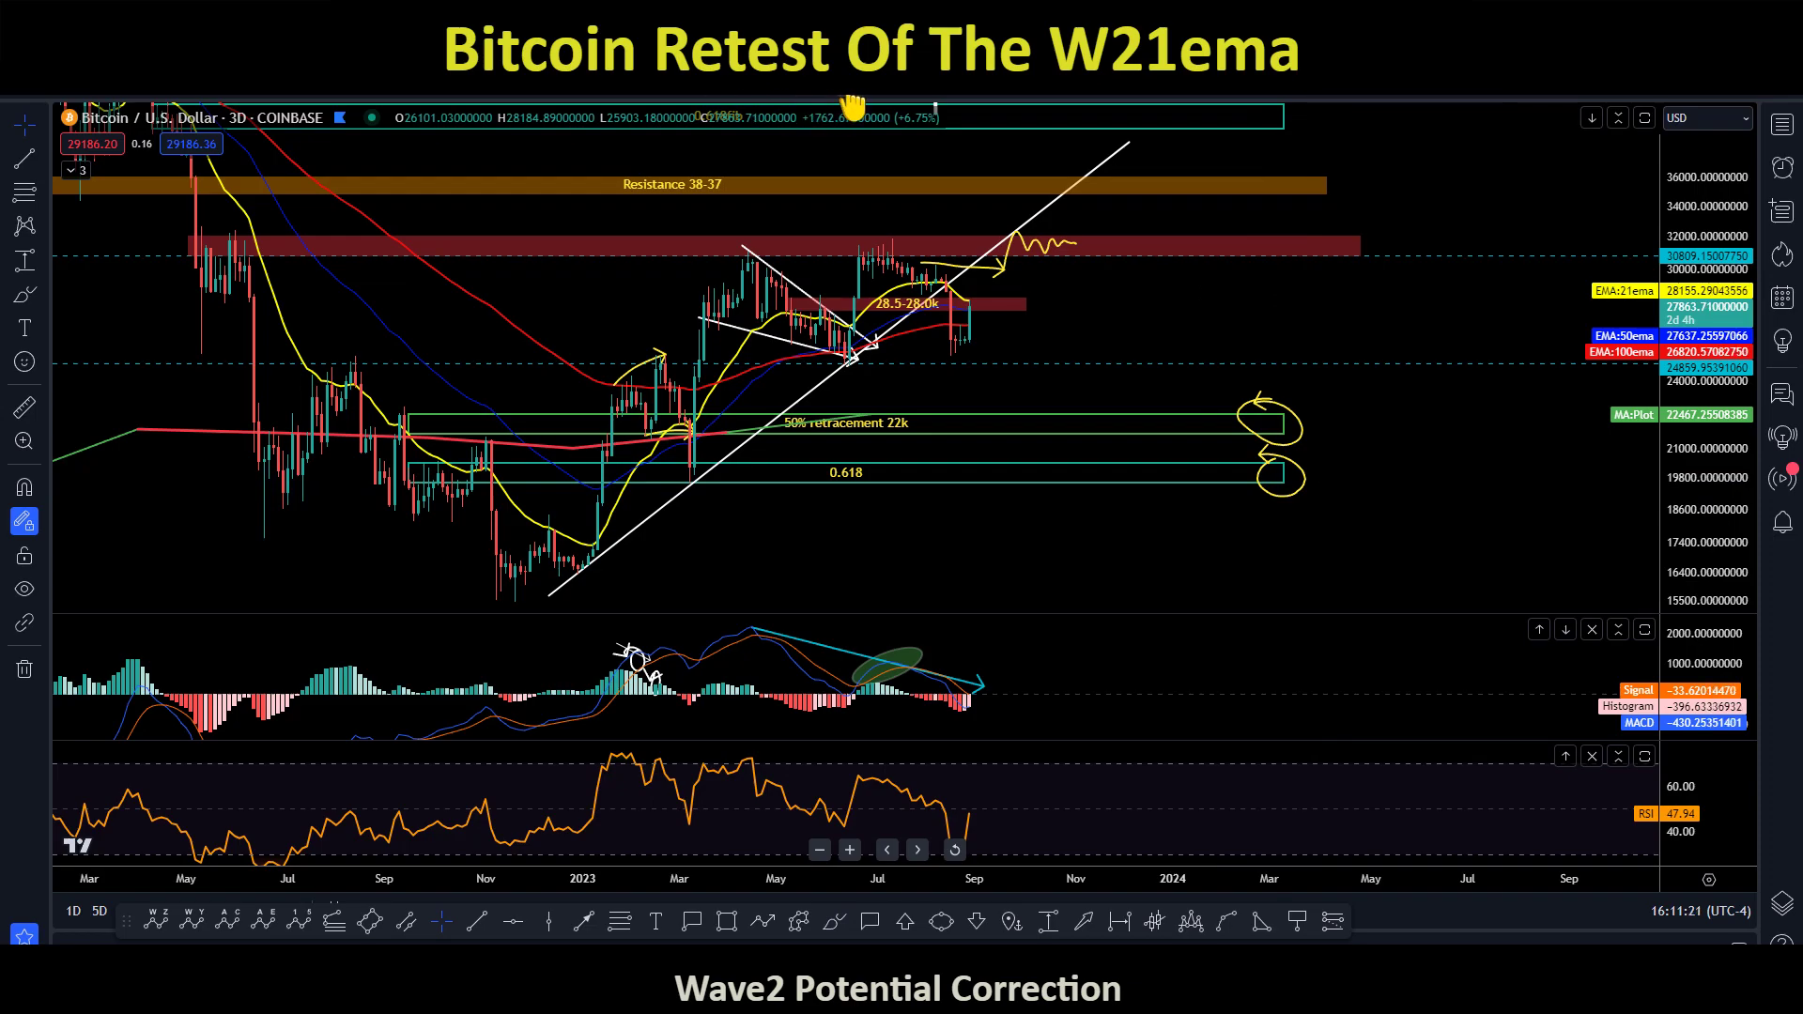
type("3M")
key("Return")
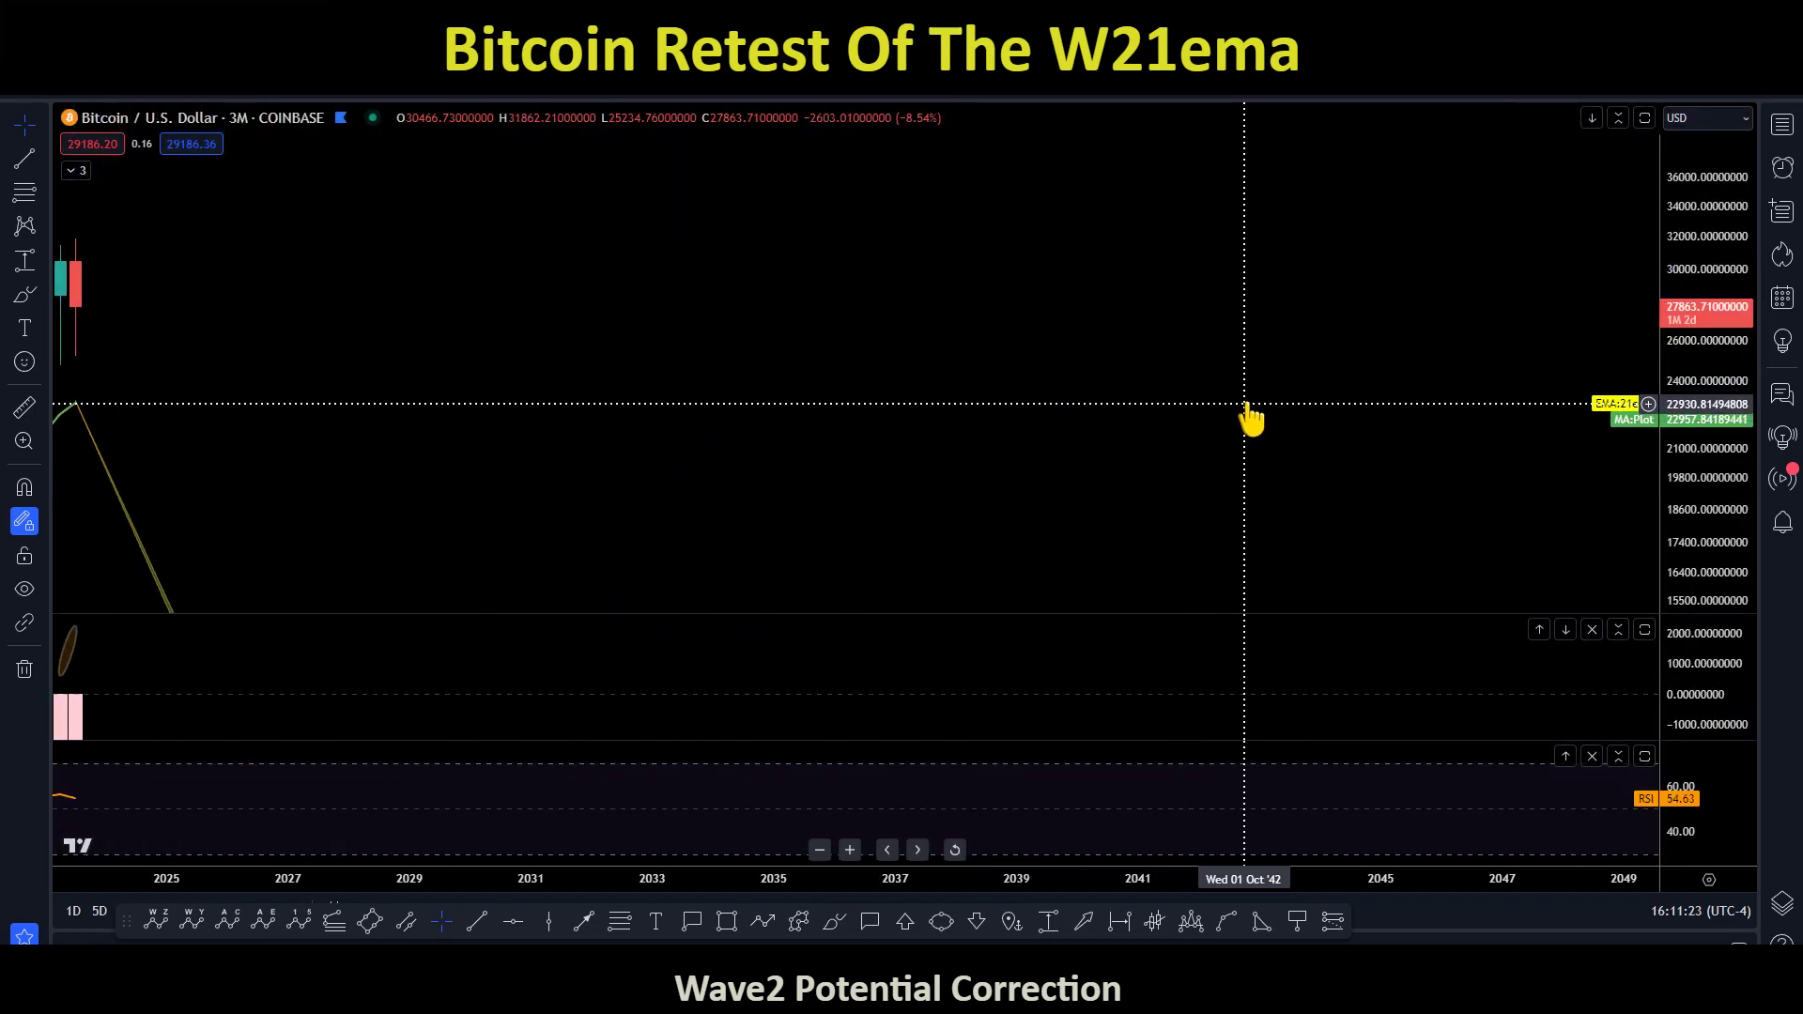
Reset and rescale the 3-month chart so the candles and 21 EMA sit centred
left_click_drag(1710, 201, 1710, 356)
right_click(1491, 474)
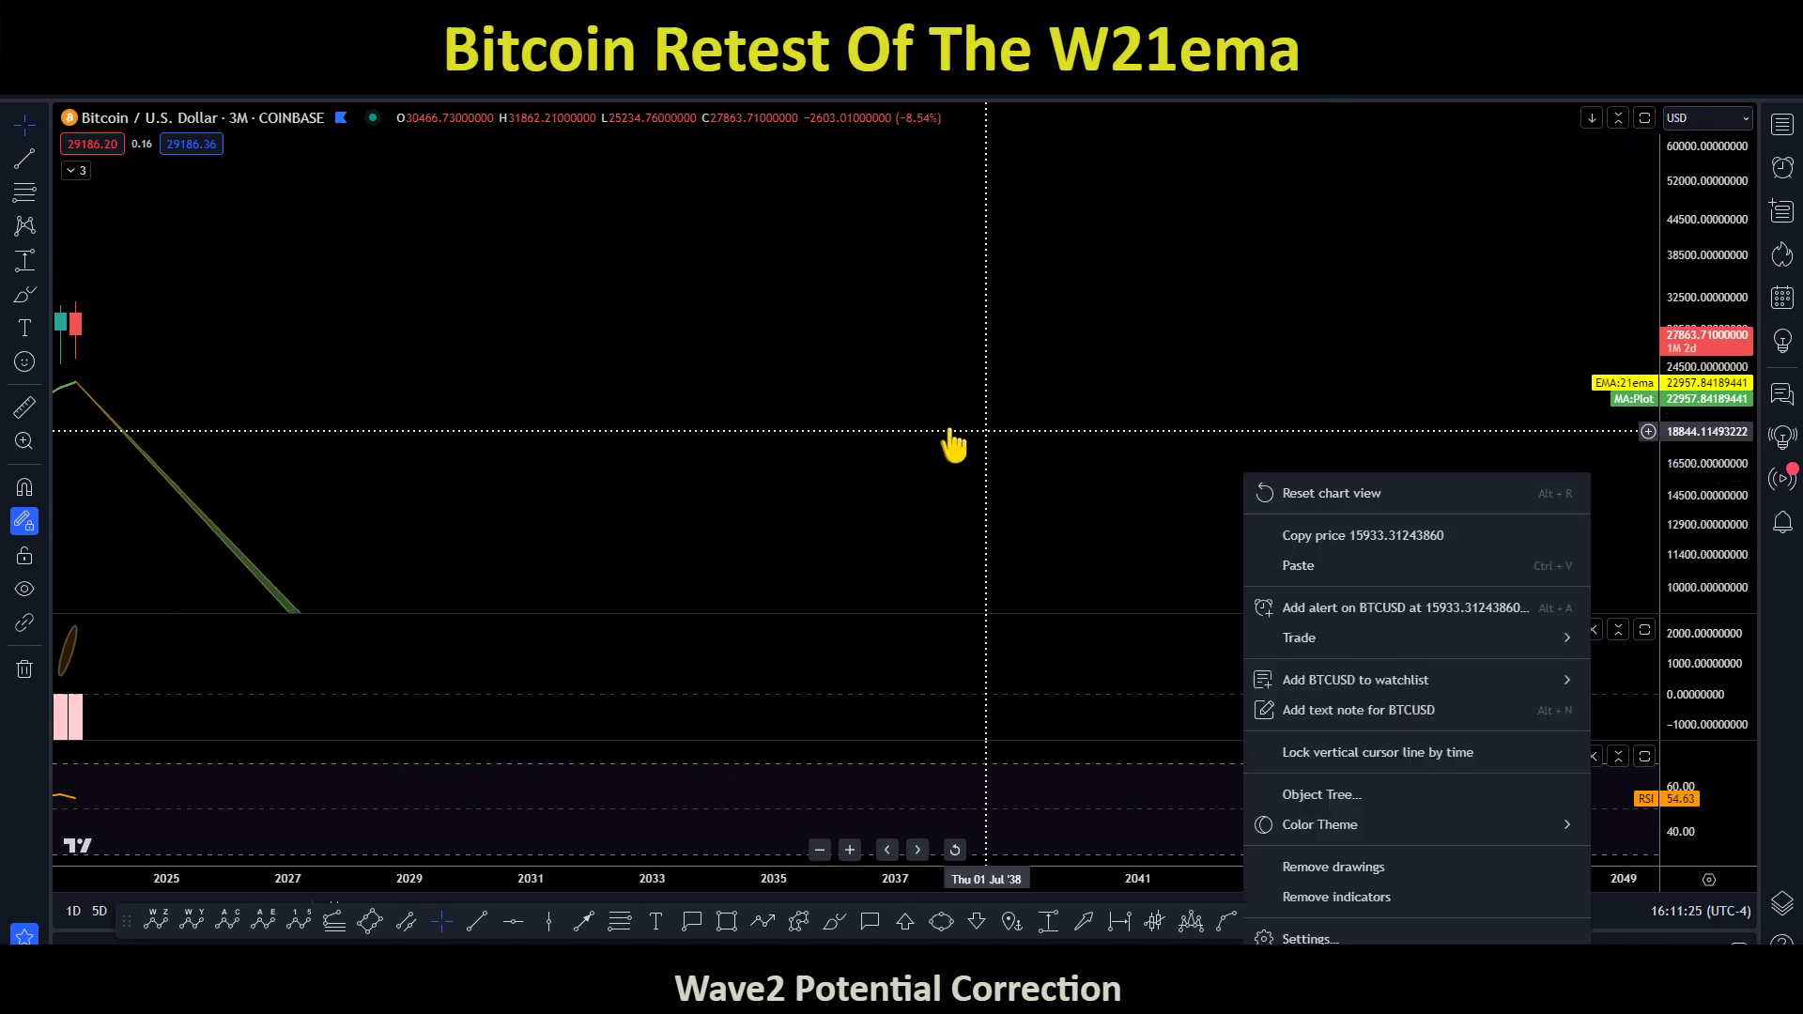
key("alt+r")
left_click_drag(1709, 272, 1686, 474)
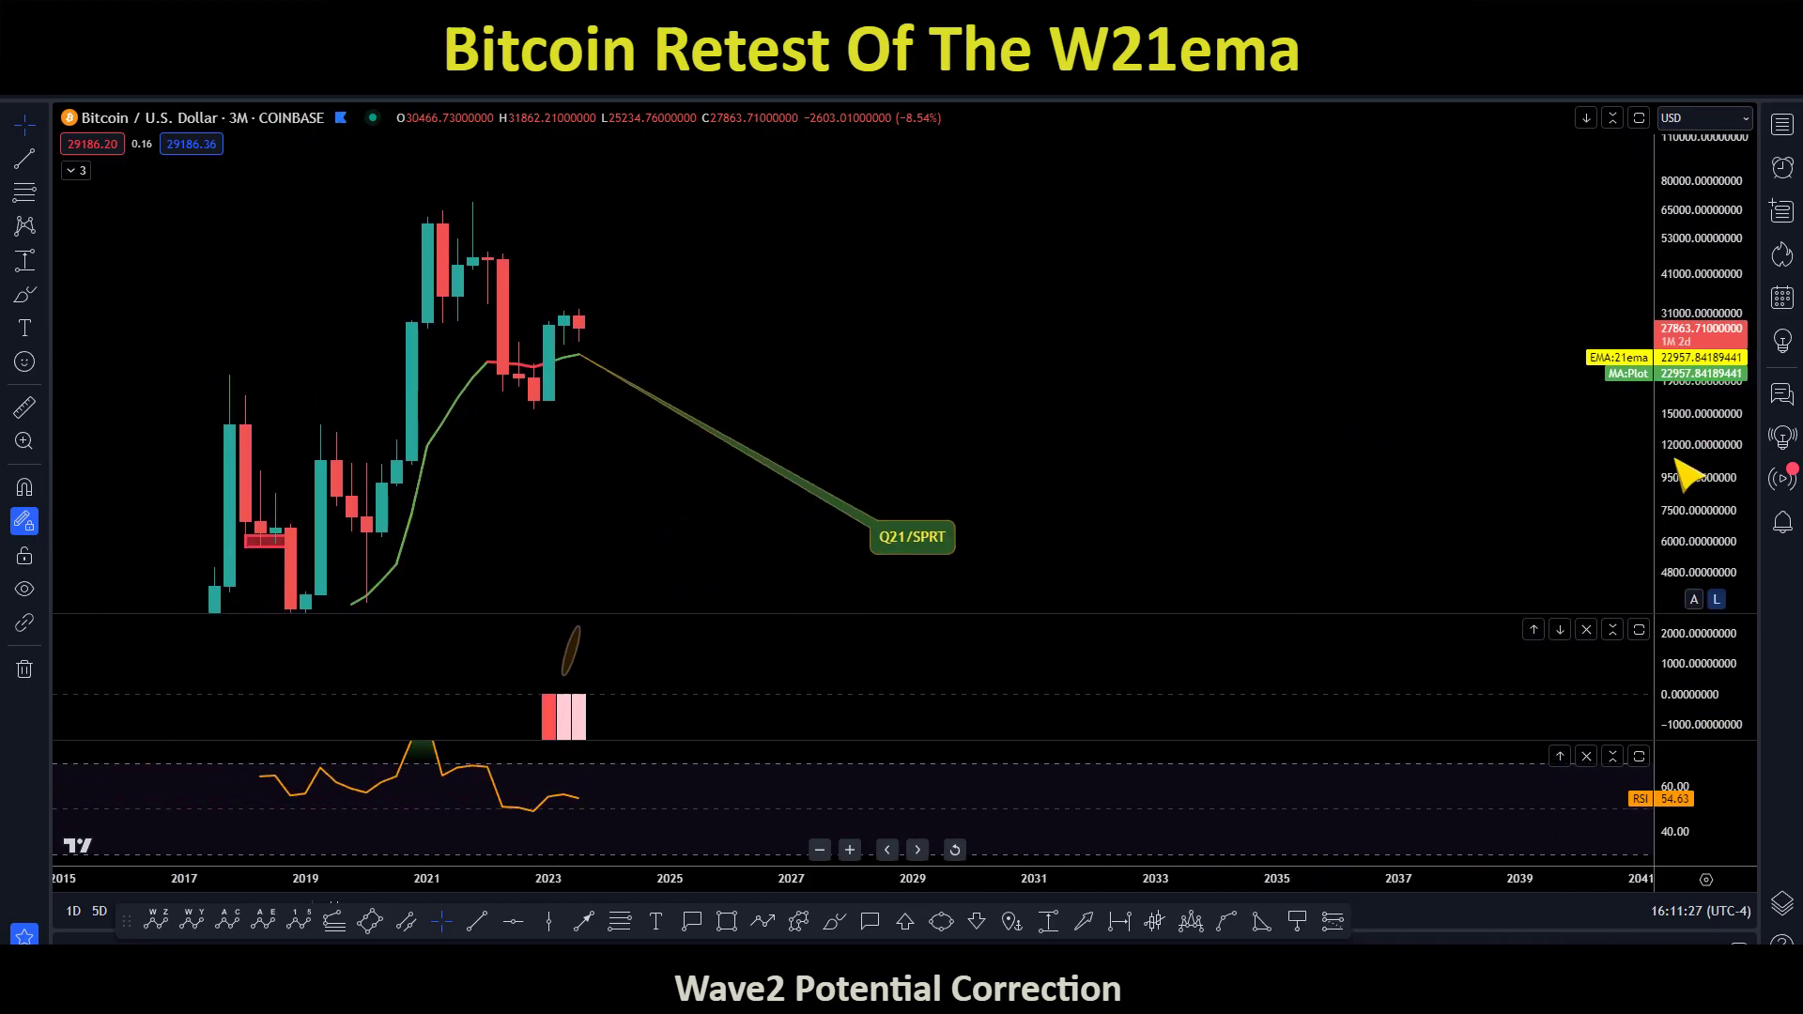
left_click_drag(1086, 391, 1312, 431)
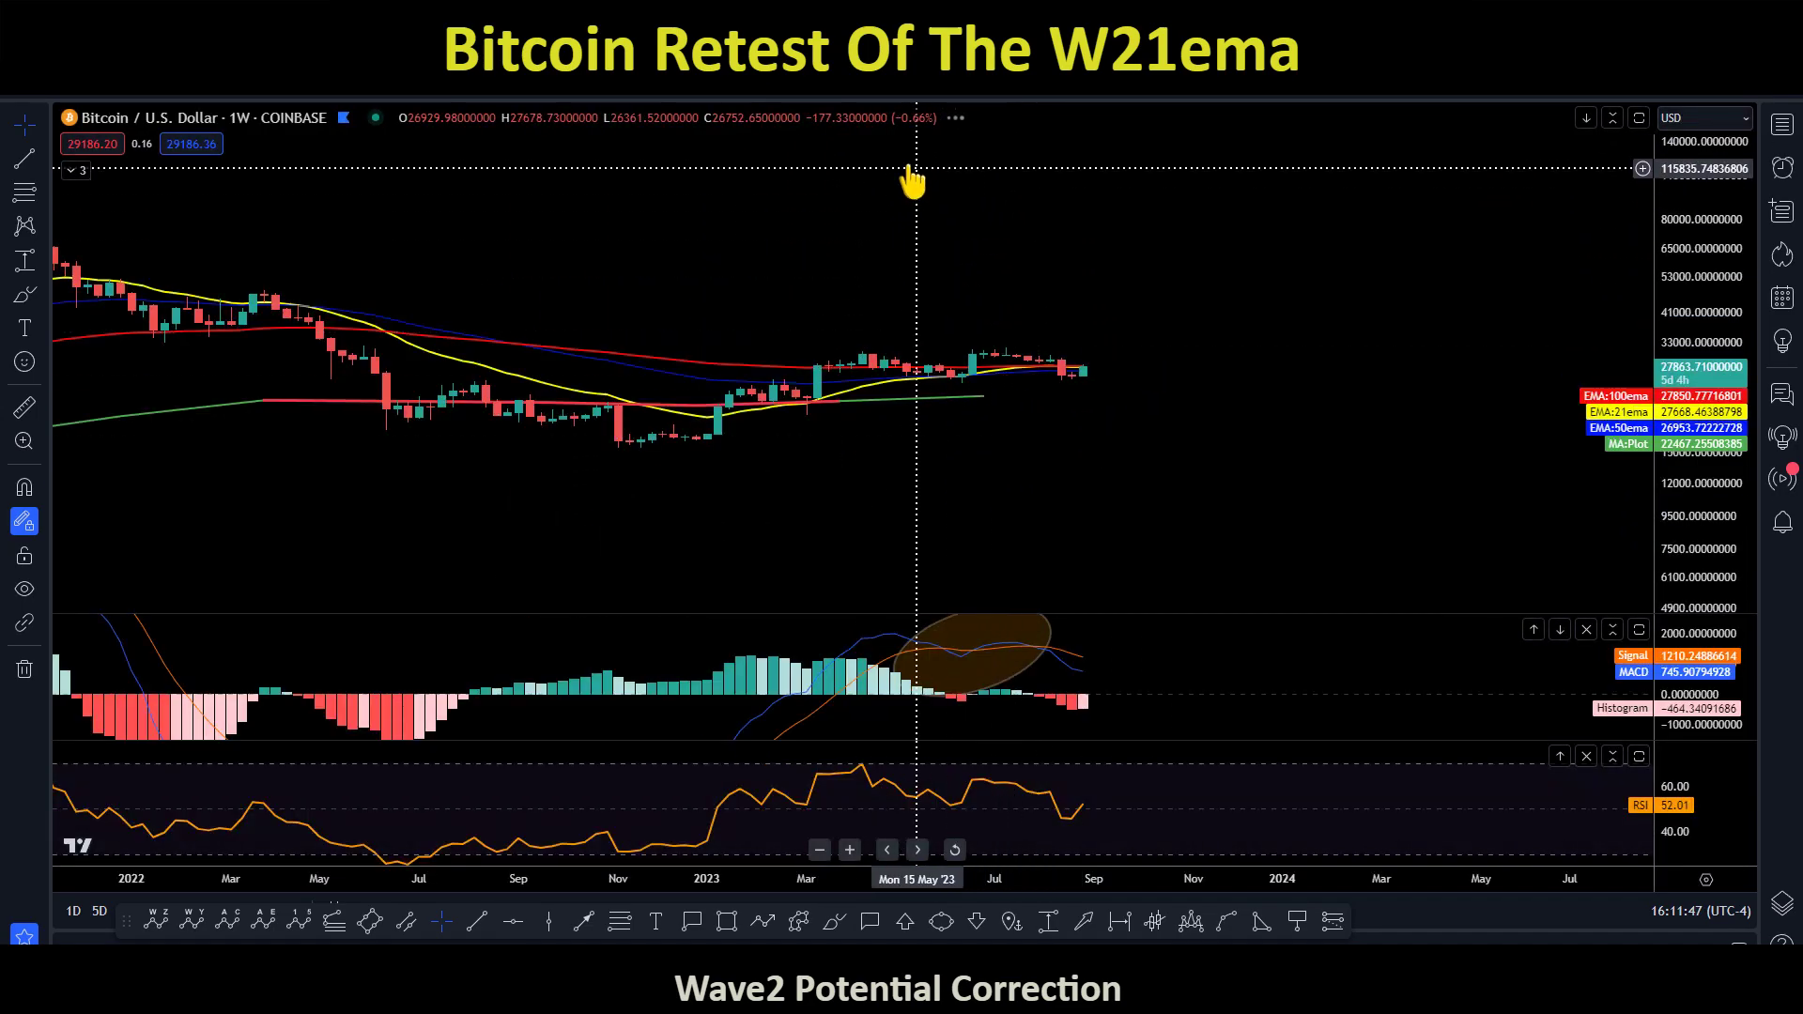
left_click_drag(1362, 484, 1199, 499)
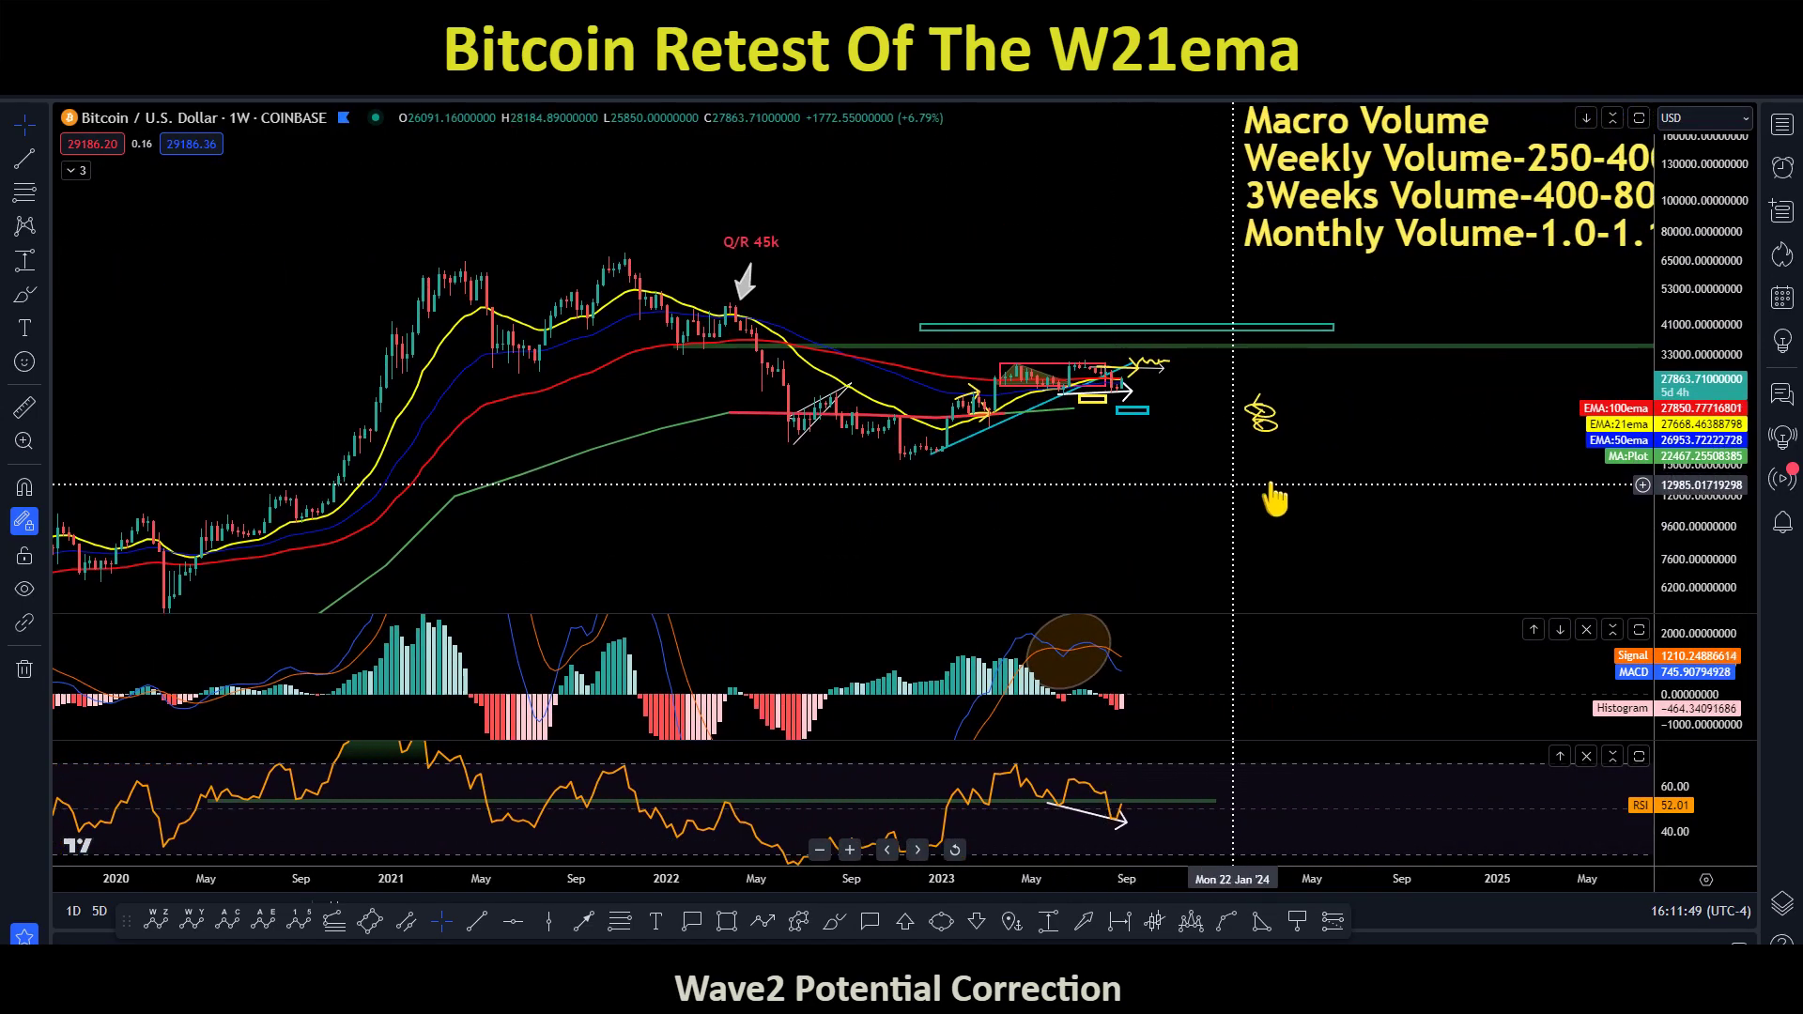
left_click_drag(1426, 453, 1354, 440)
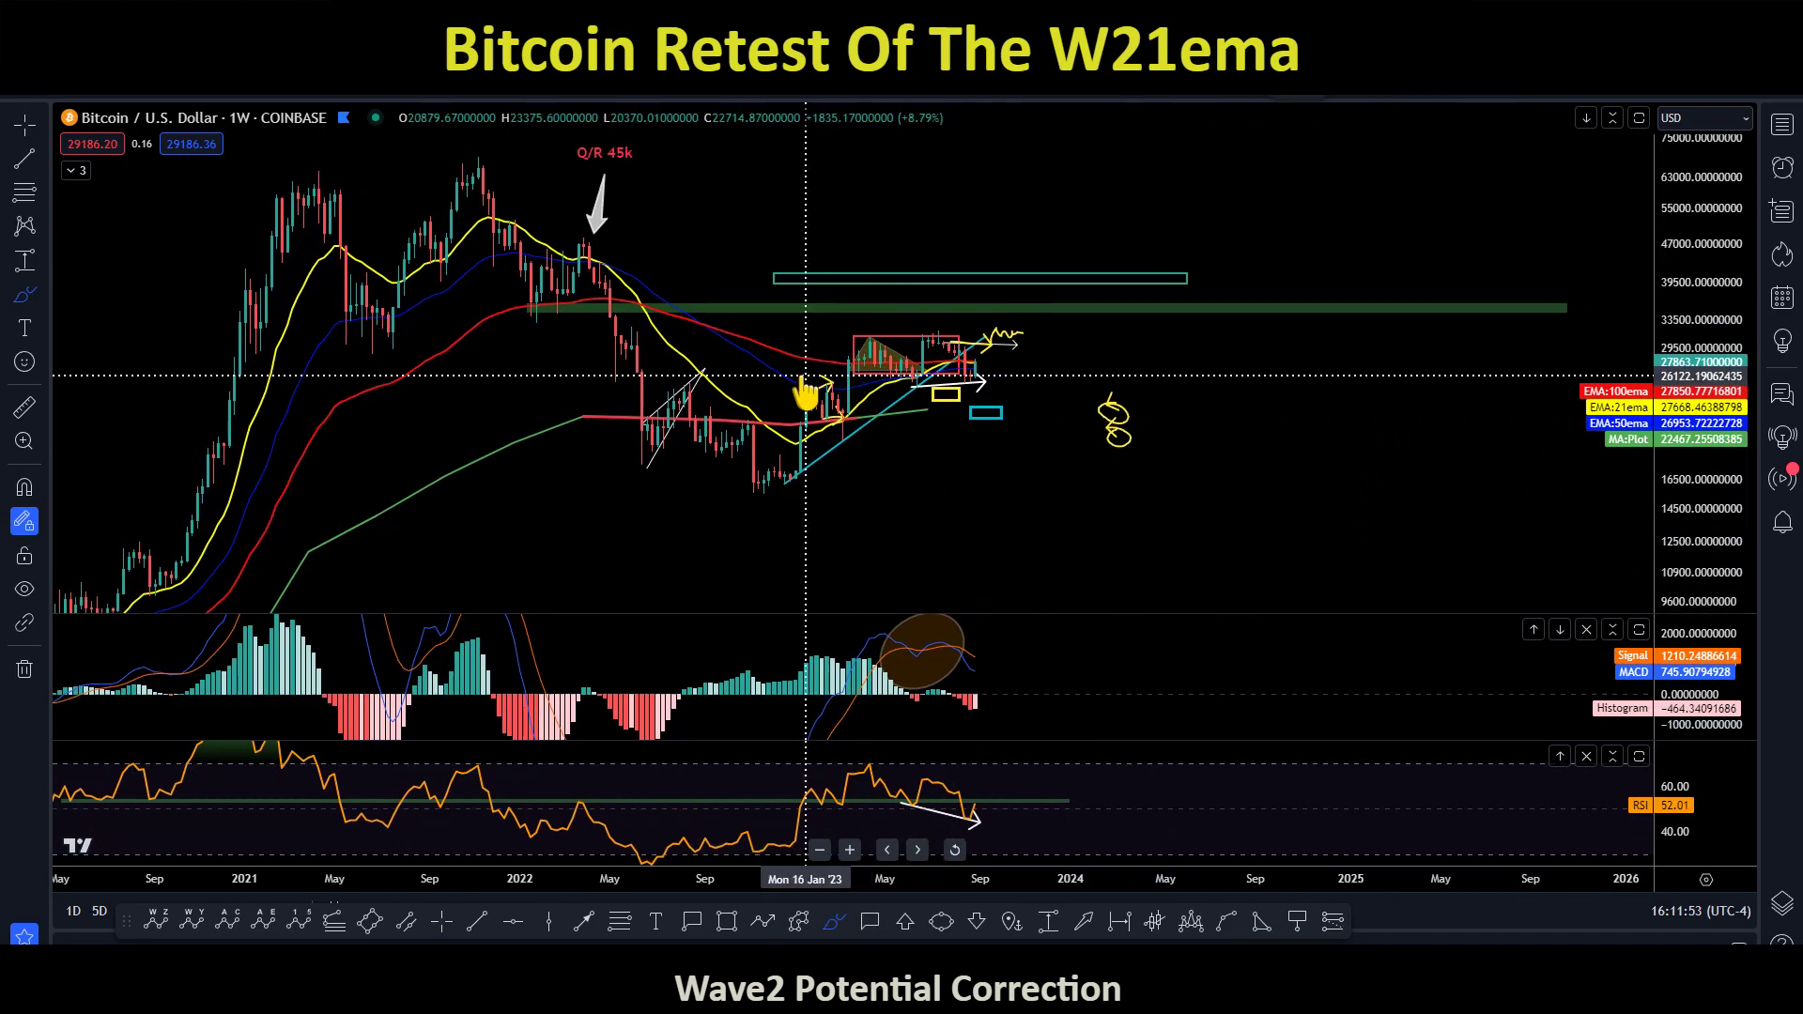
mouse_move(789, 475)
left_mouse_down()
mouse_move(776, 518)
mouse_move(764, 459)
left_mouse_up()
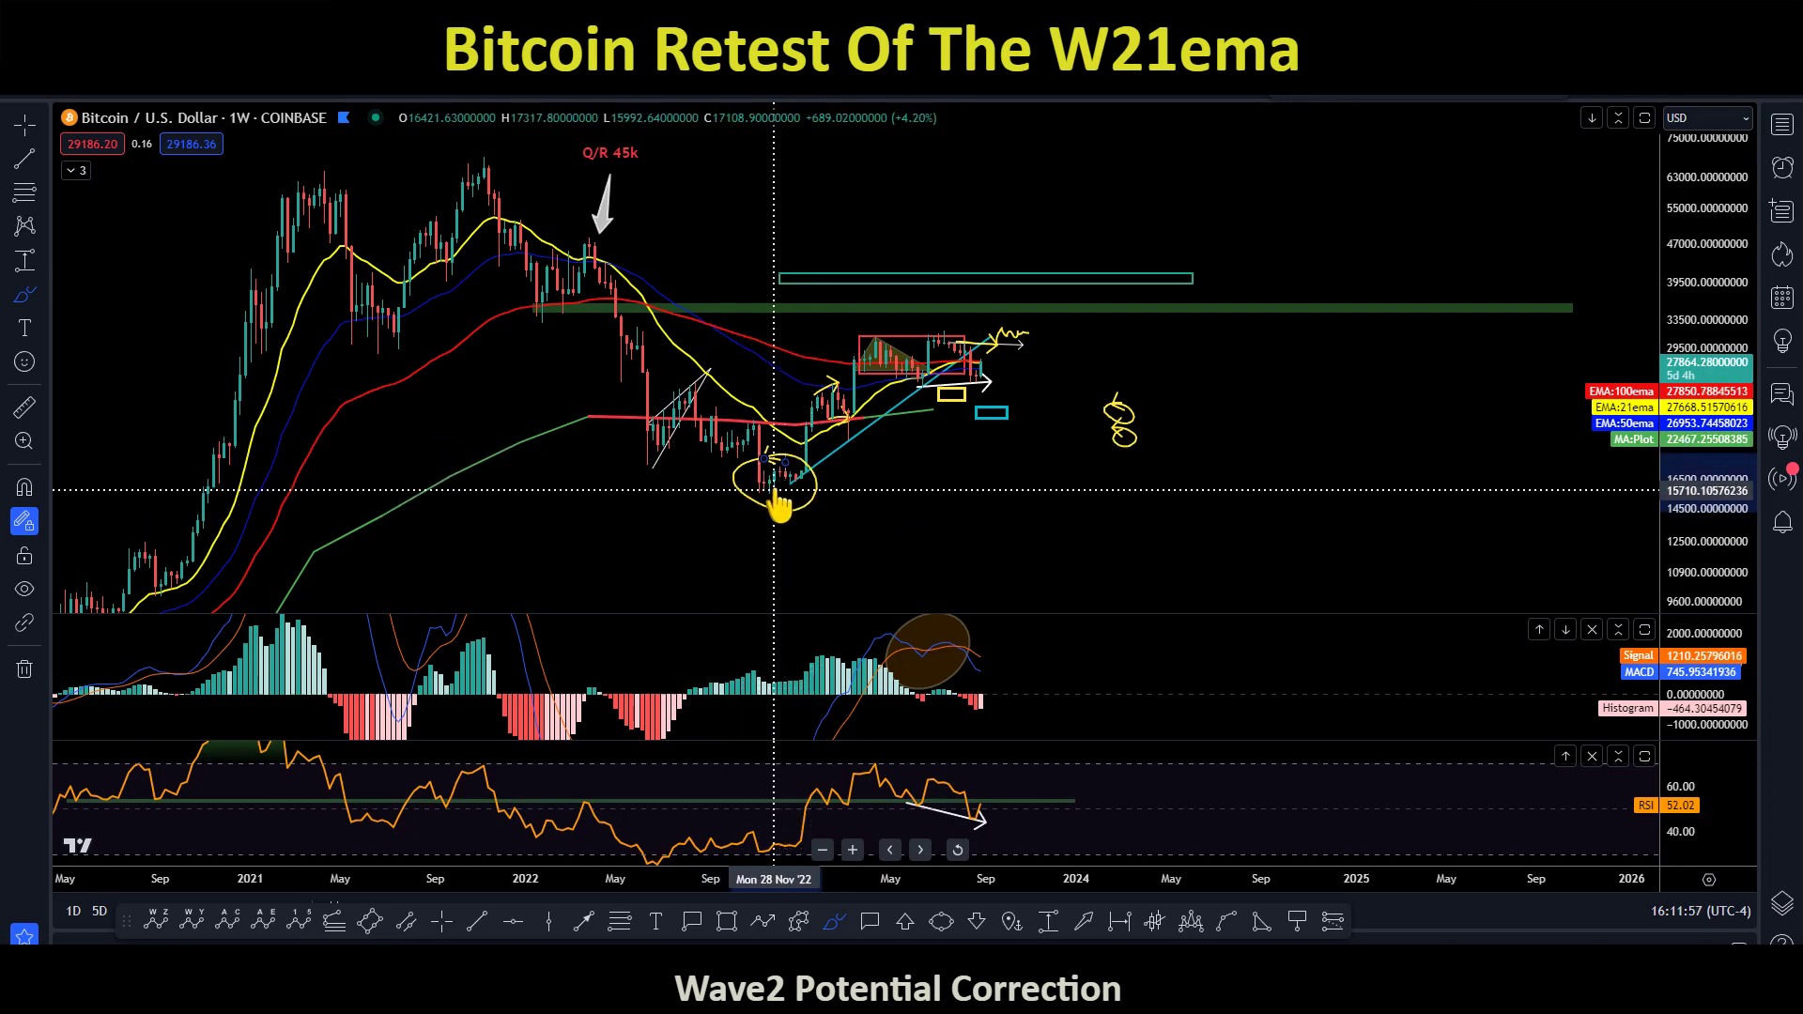
mouse_move(472, 171)
left_mouse_down()
mouse_move(620, 301)
mouse_move(779, 502)
left_mouse_up()
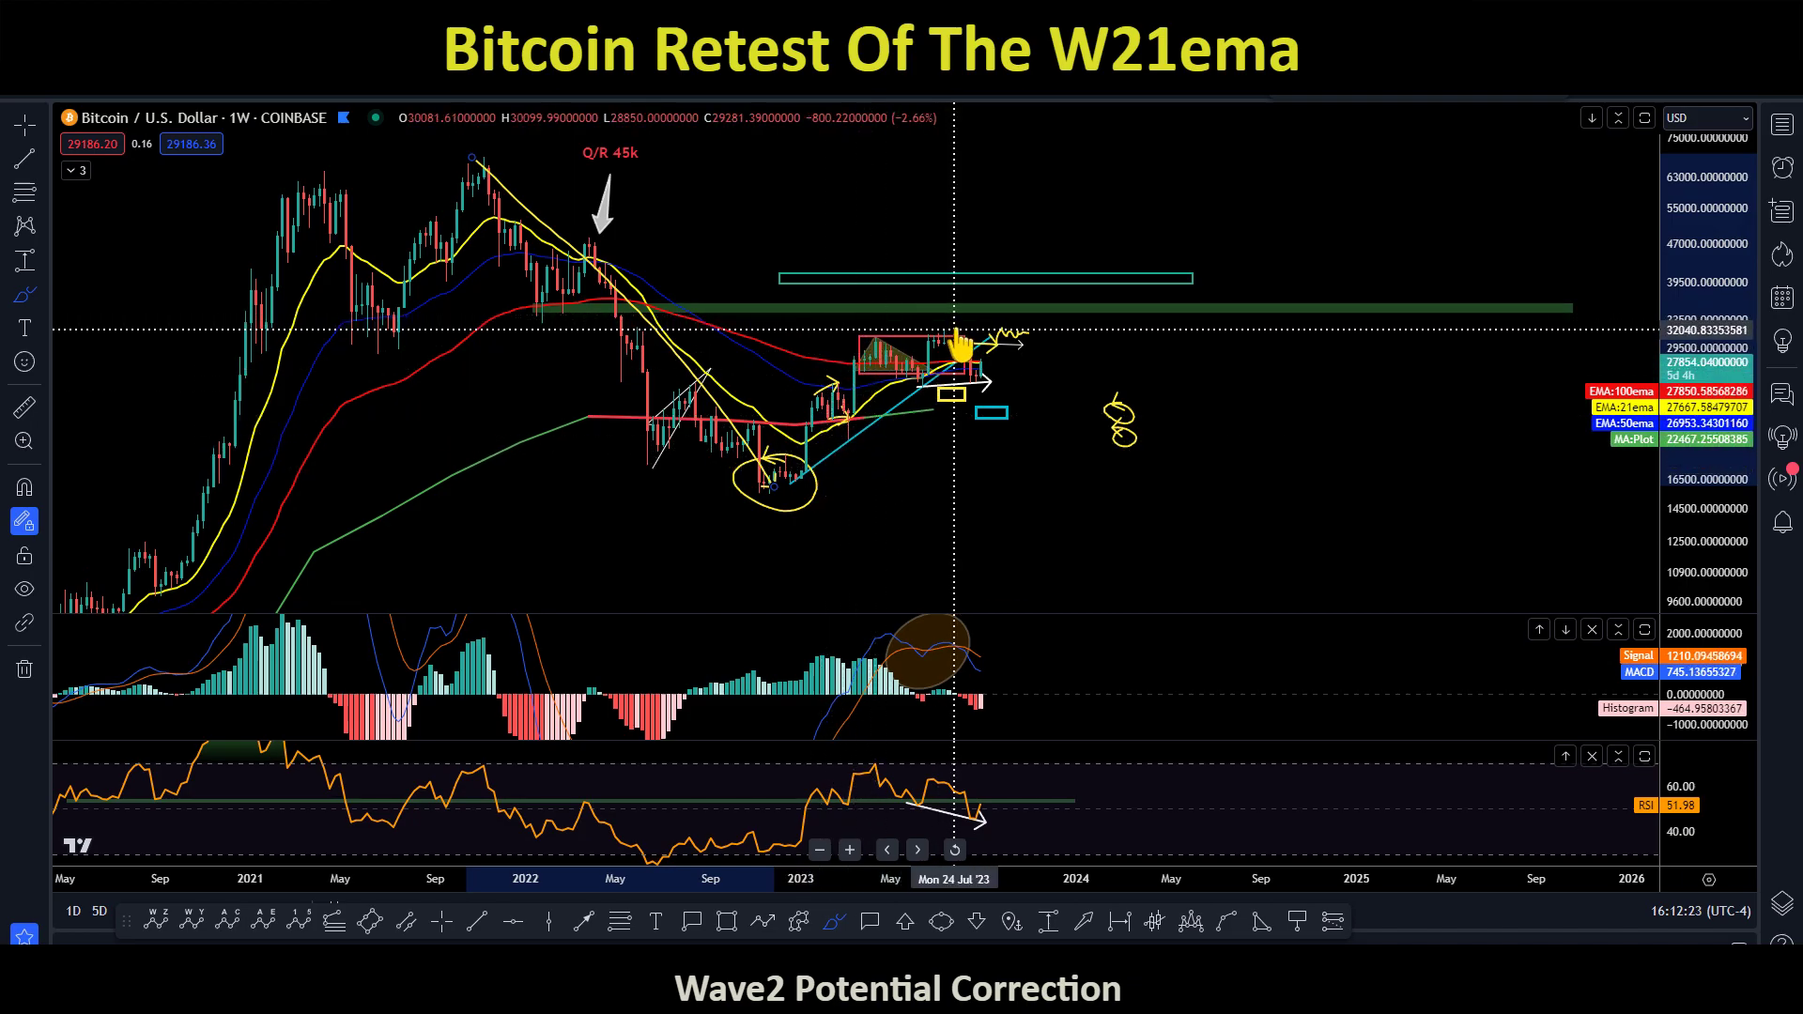
key("Escape")
left_click_drag(1005, 483, 1139, 414)
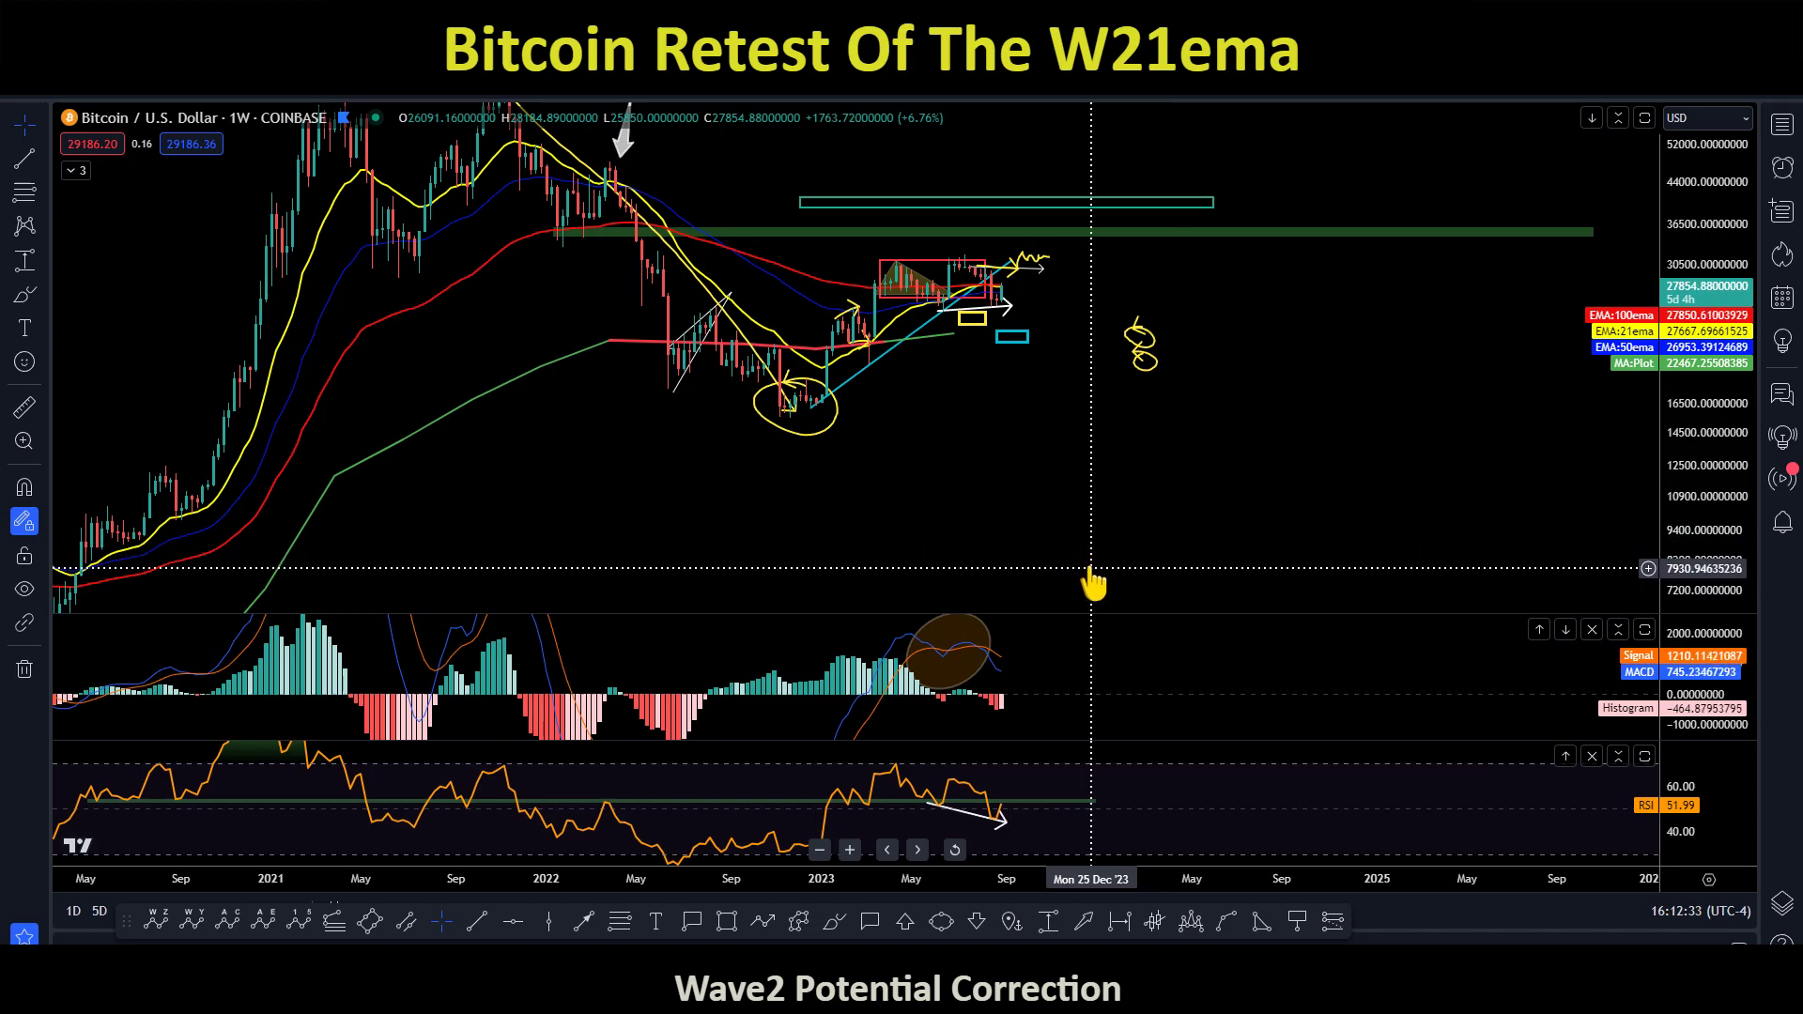
scroll(1227, 495, "up", 3)
left_click_drag(1043, 470, 1291, 543)
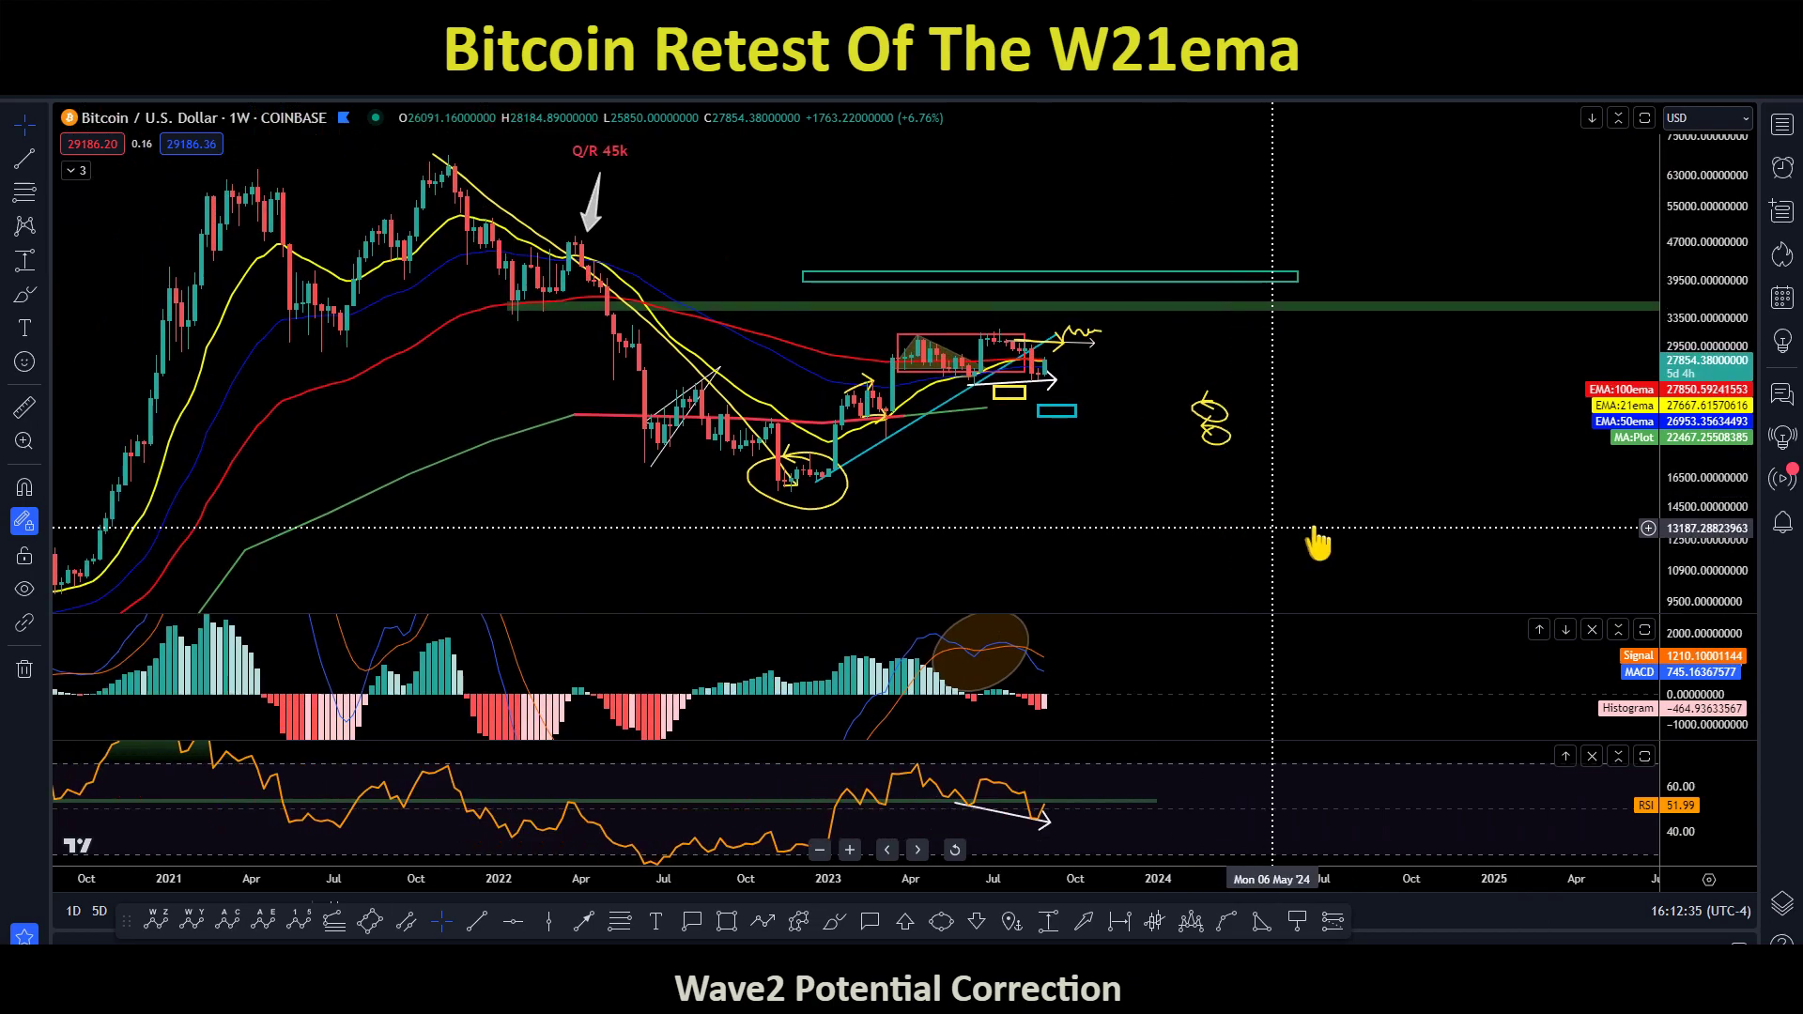
scroll(1690, 562, "up", 1)
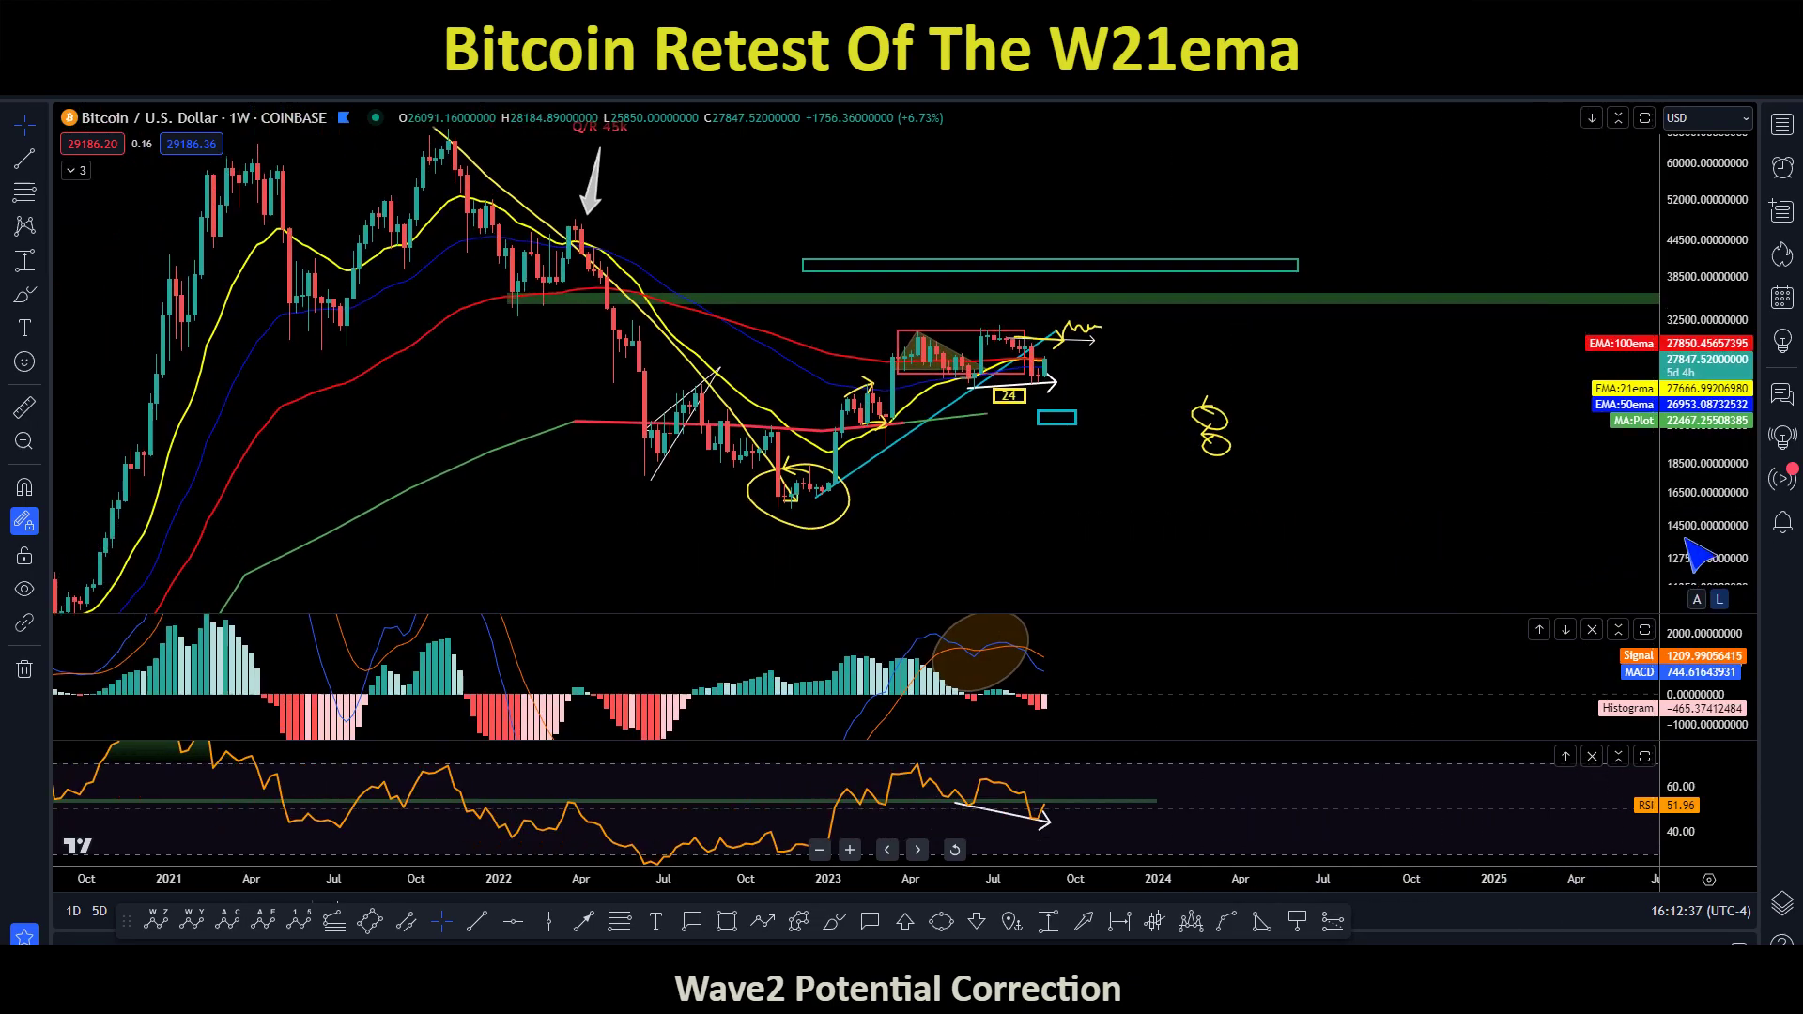
left_click_drag(1698, 561, 1388, 455)
right_click(1328, 442)
left_click(1179, 362)
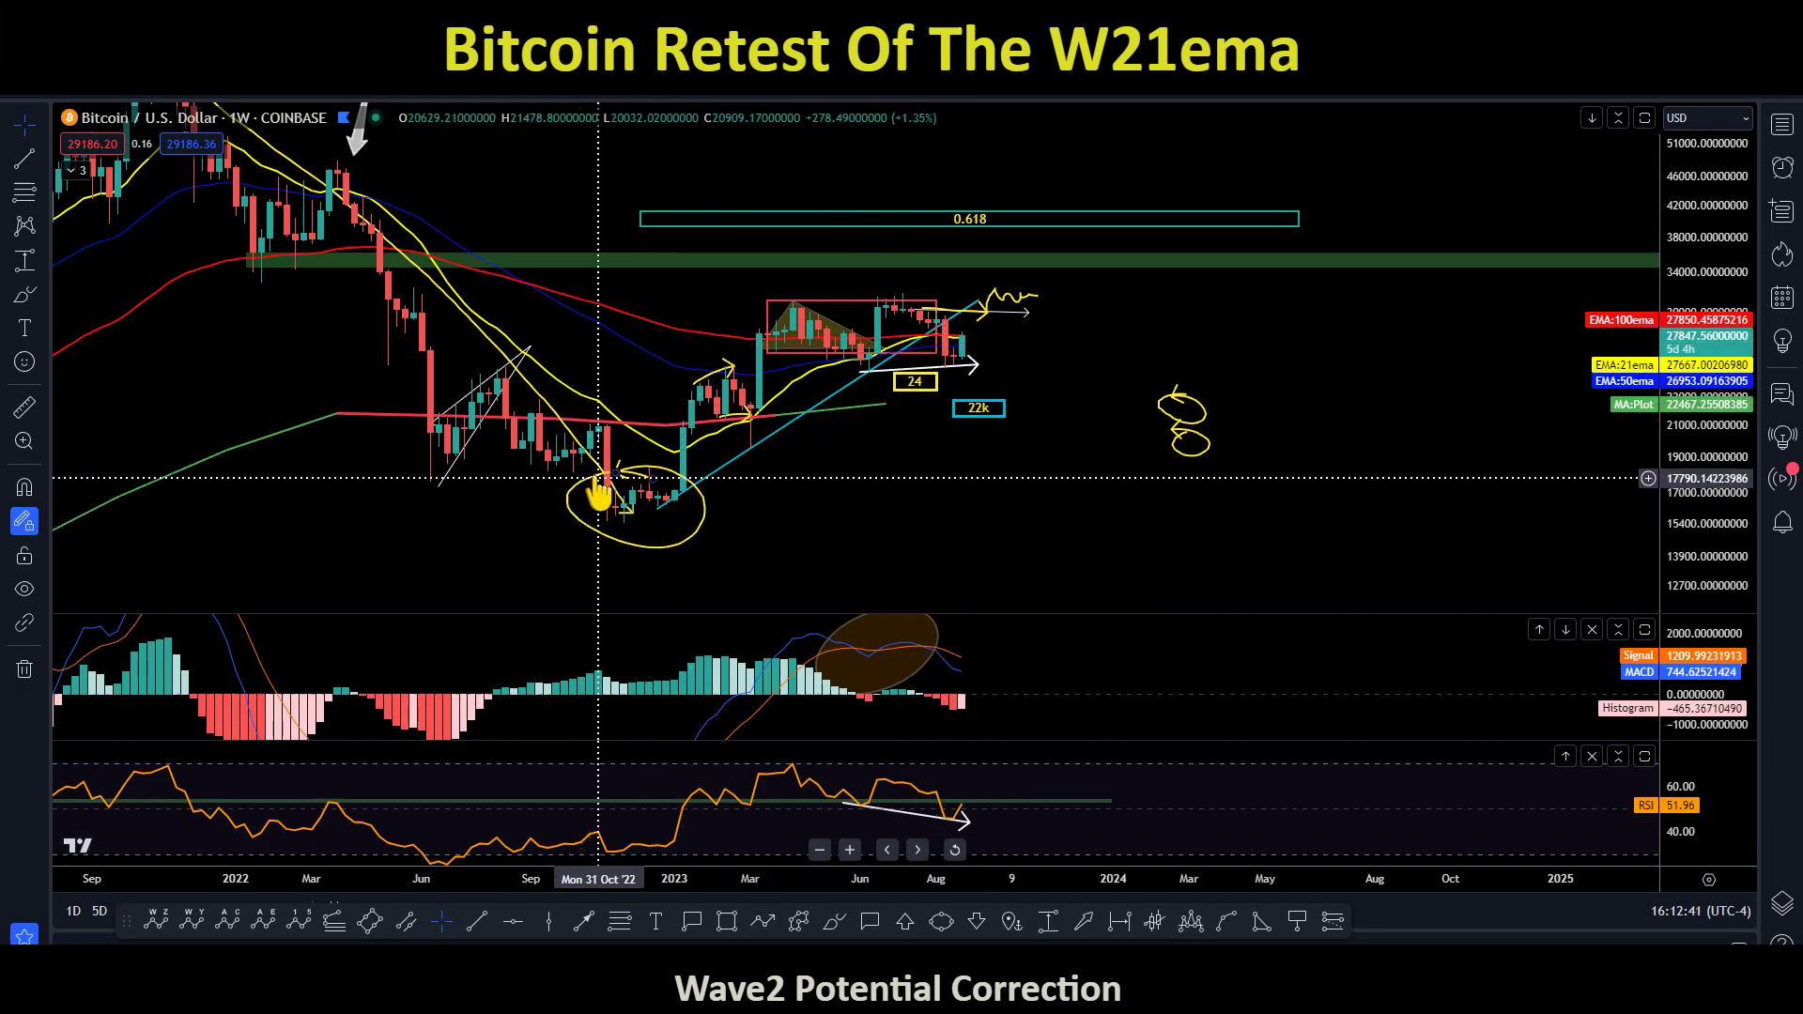
scroll(643, 454, "down", 3)
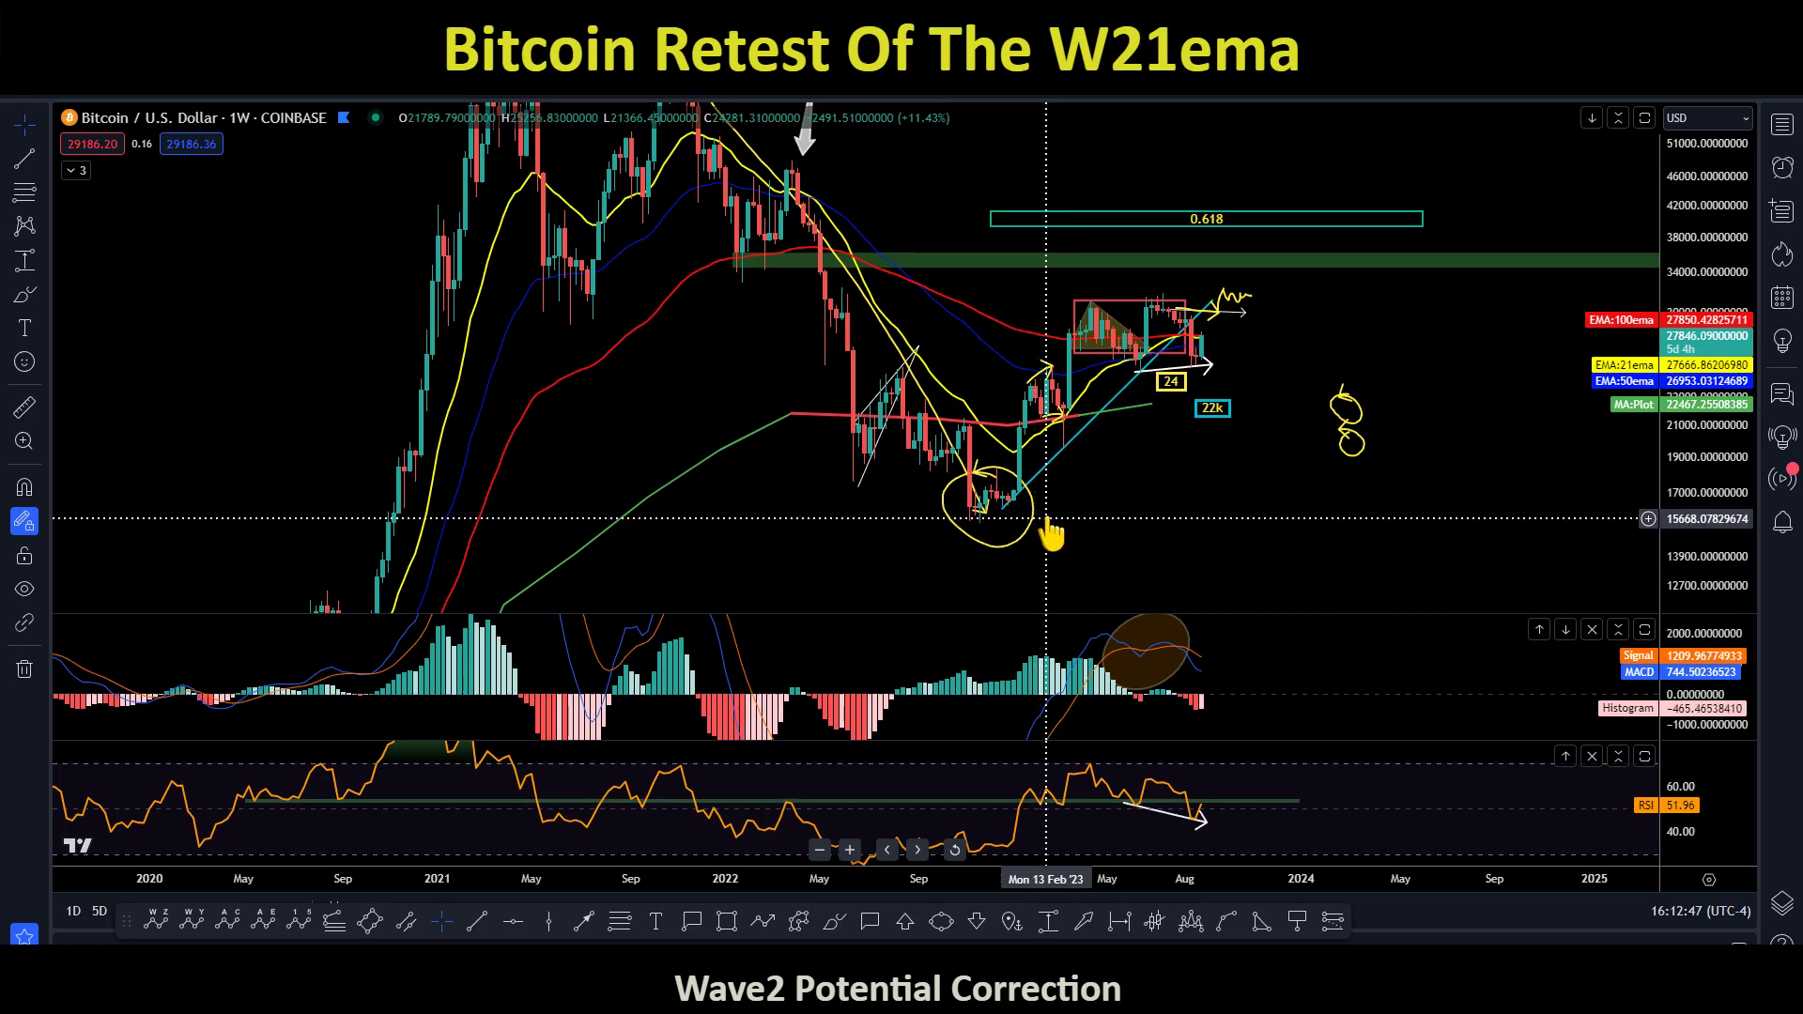
left_click_drag(1262, 536, 1135, 496)
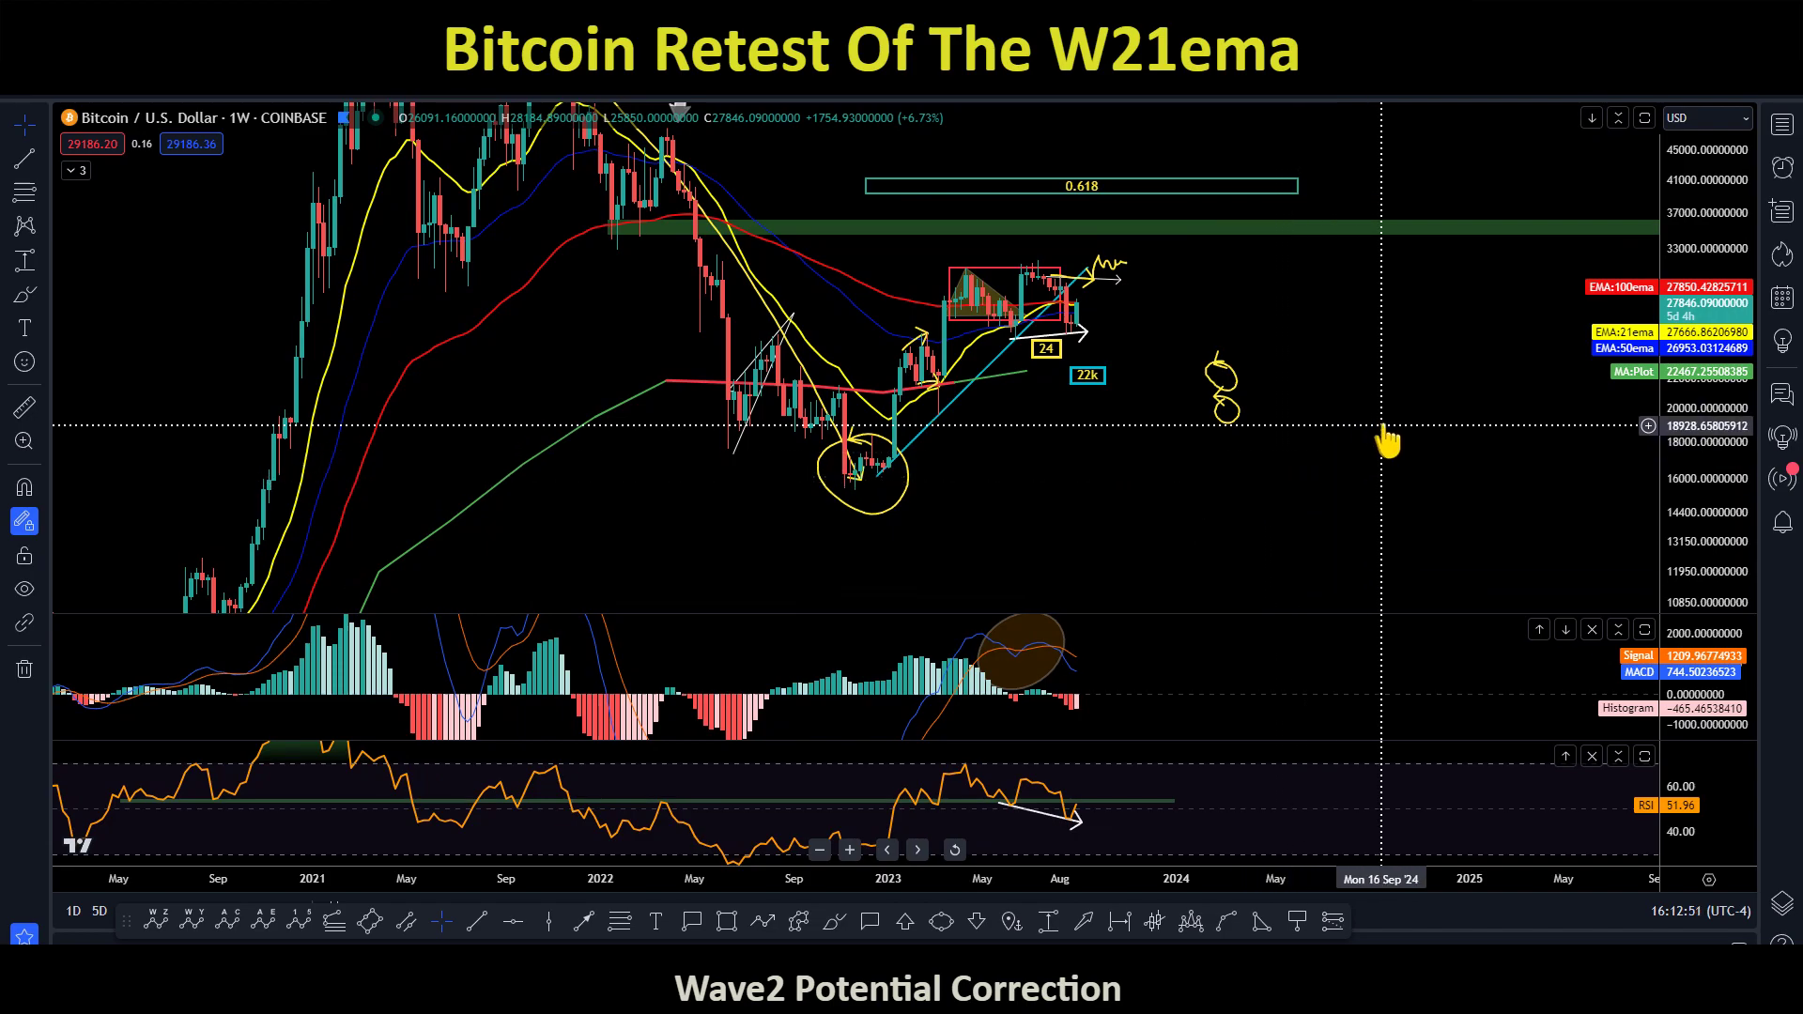
type("12M")
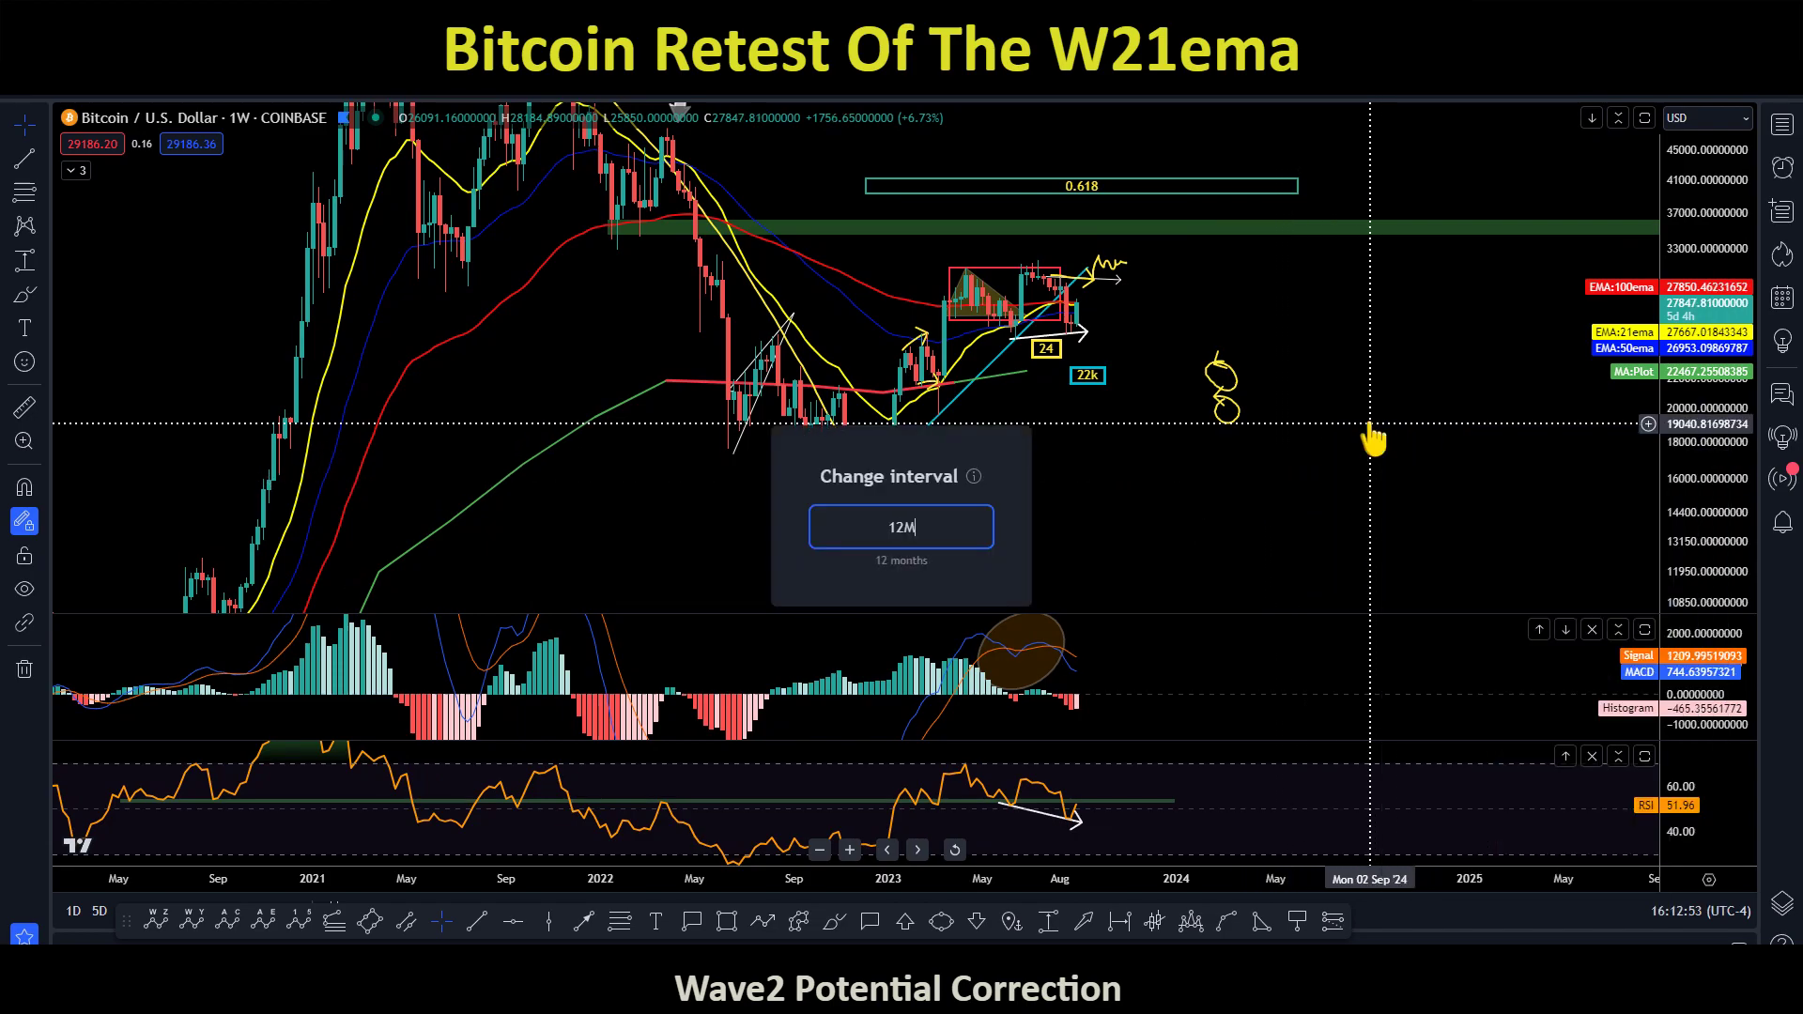
Switch to 12-month candles, fit them in view, and mark a horizontal level near 438 at the 2015 low
key("Return")
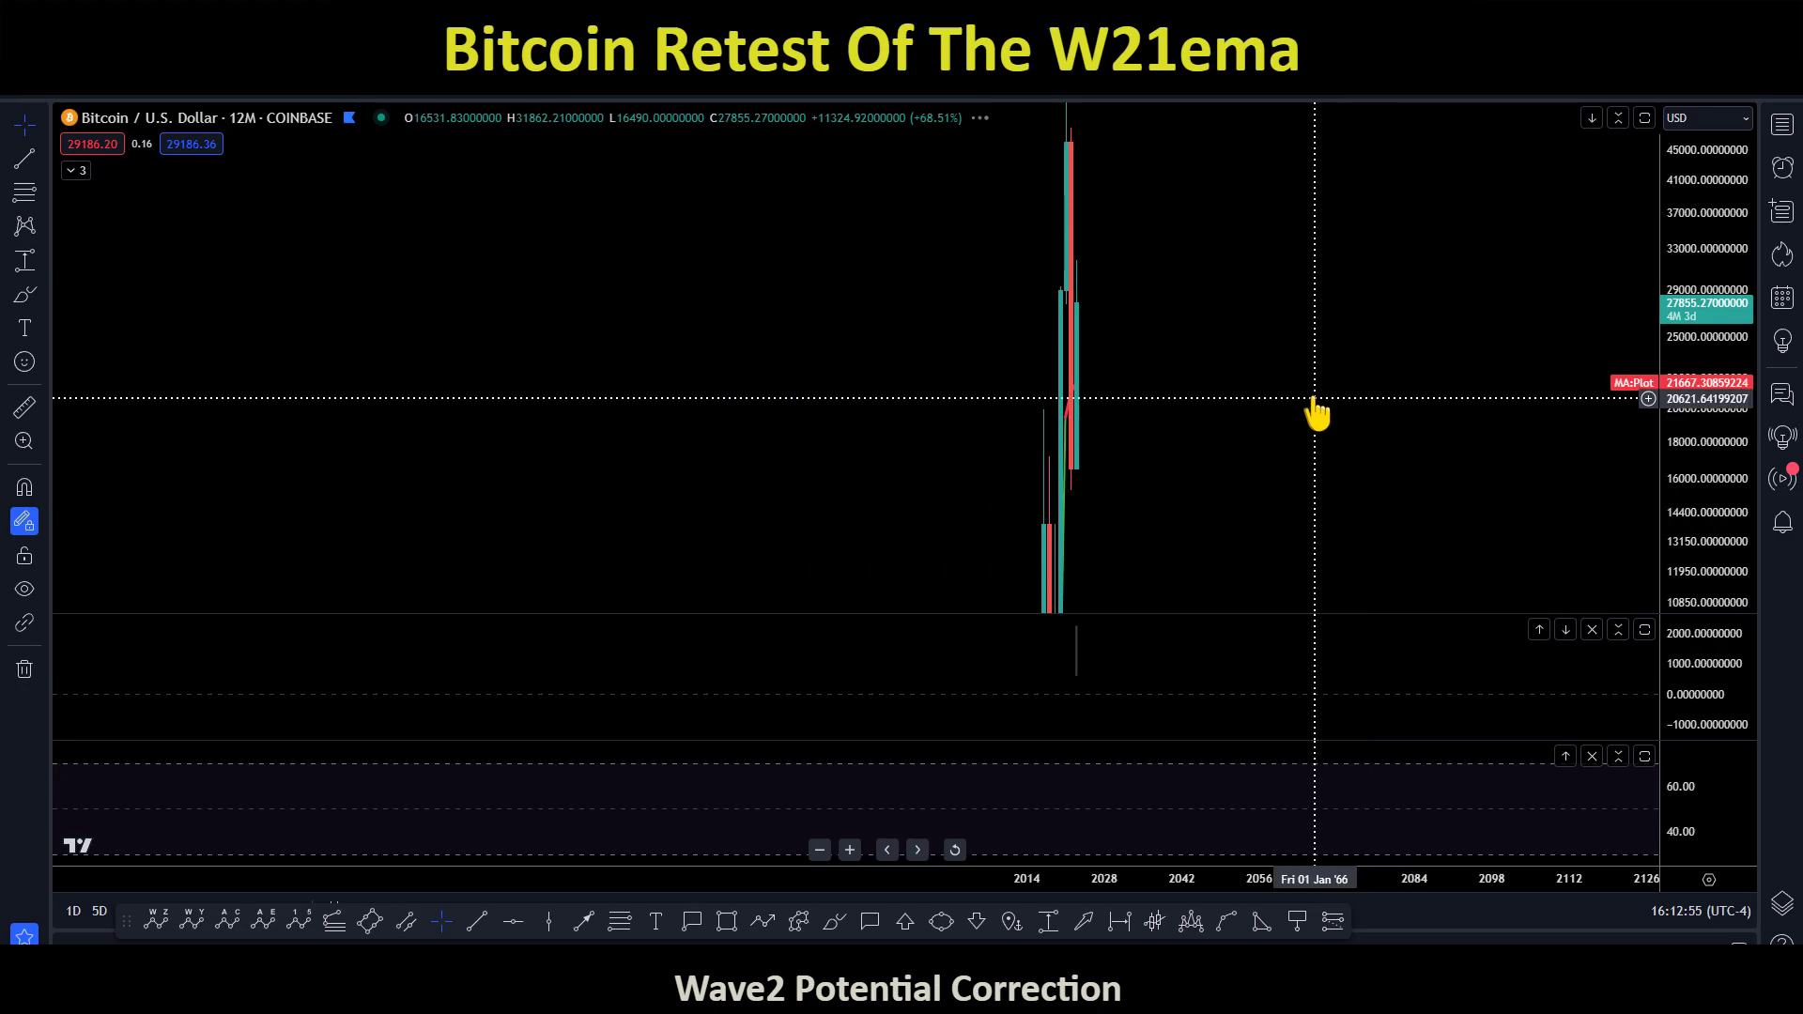
right_click(813, 363)
left_click(864, 369)
left_click_drag(1014, 268, 1368, 273)
left_click_drag(1731, 228, 1729, 281)
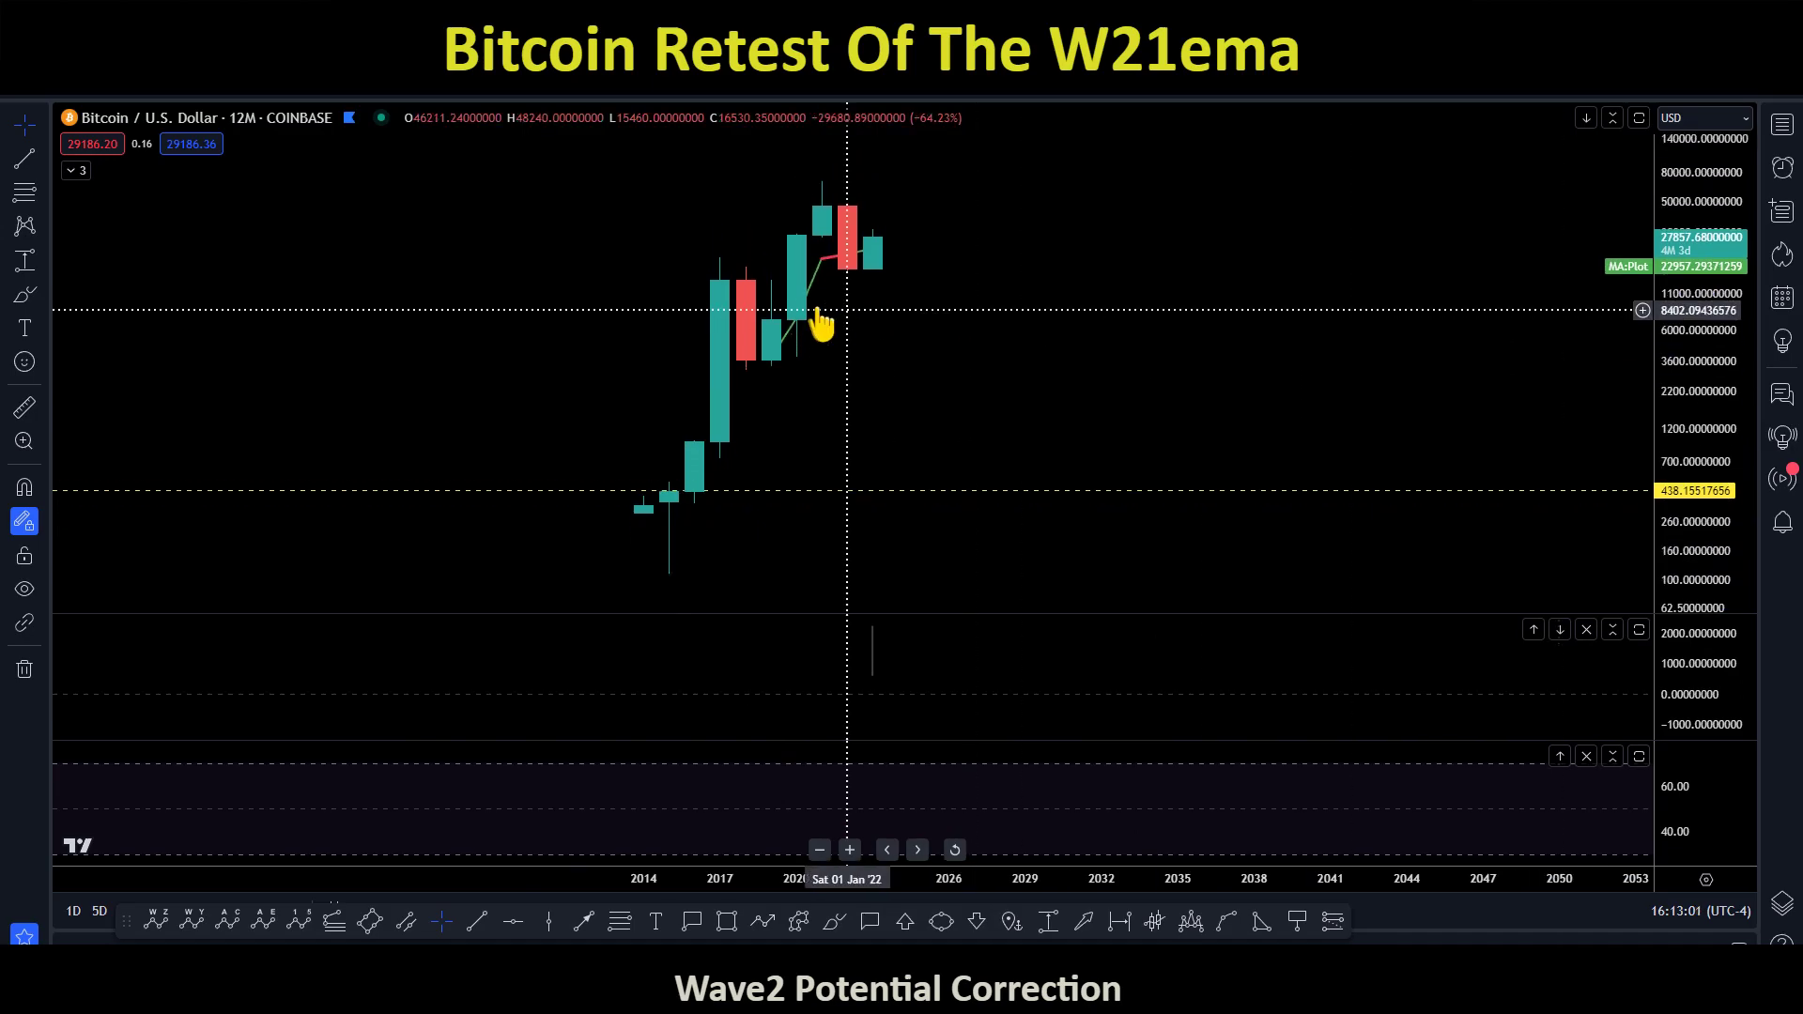
left_click(665, 490)
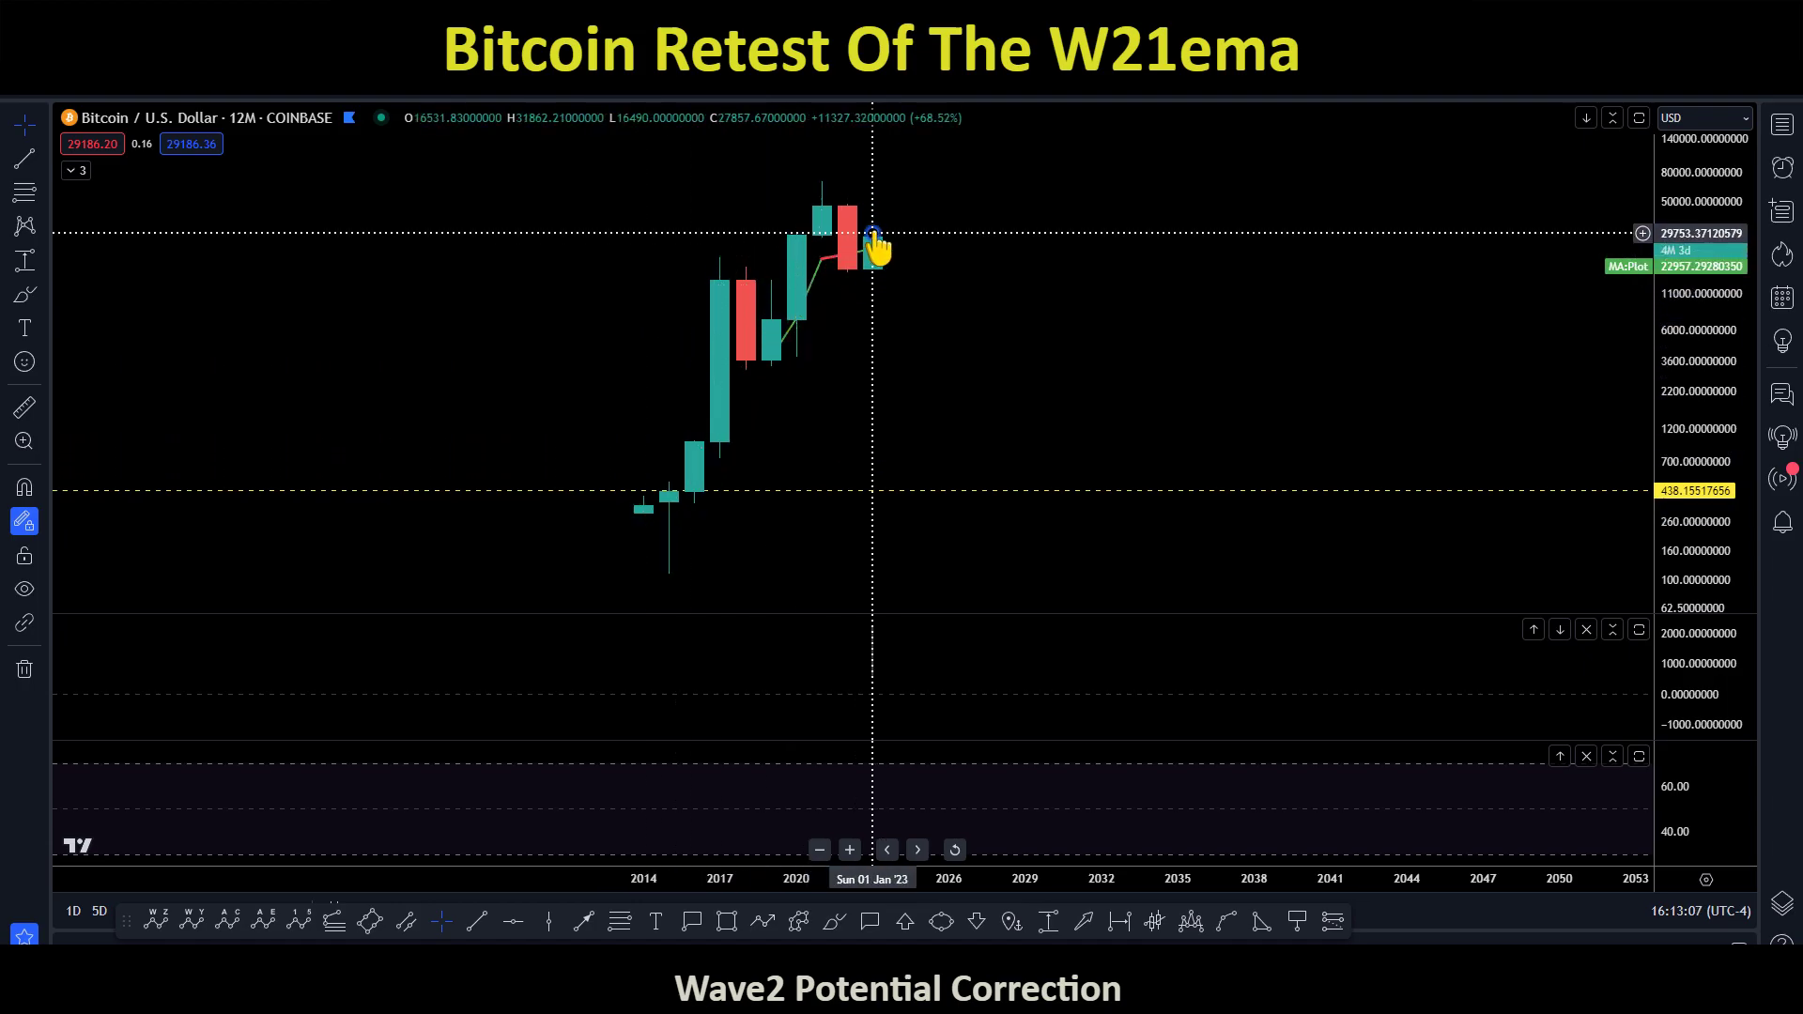
left_click_drag(878, 279, 911, 352)
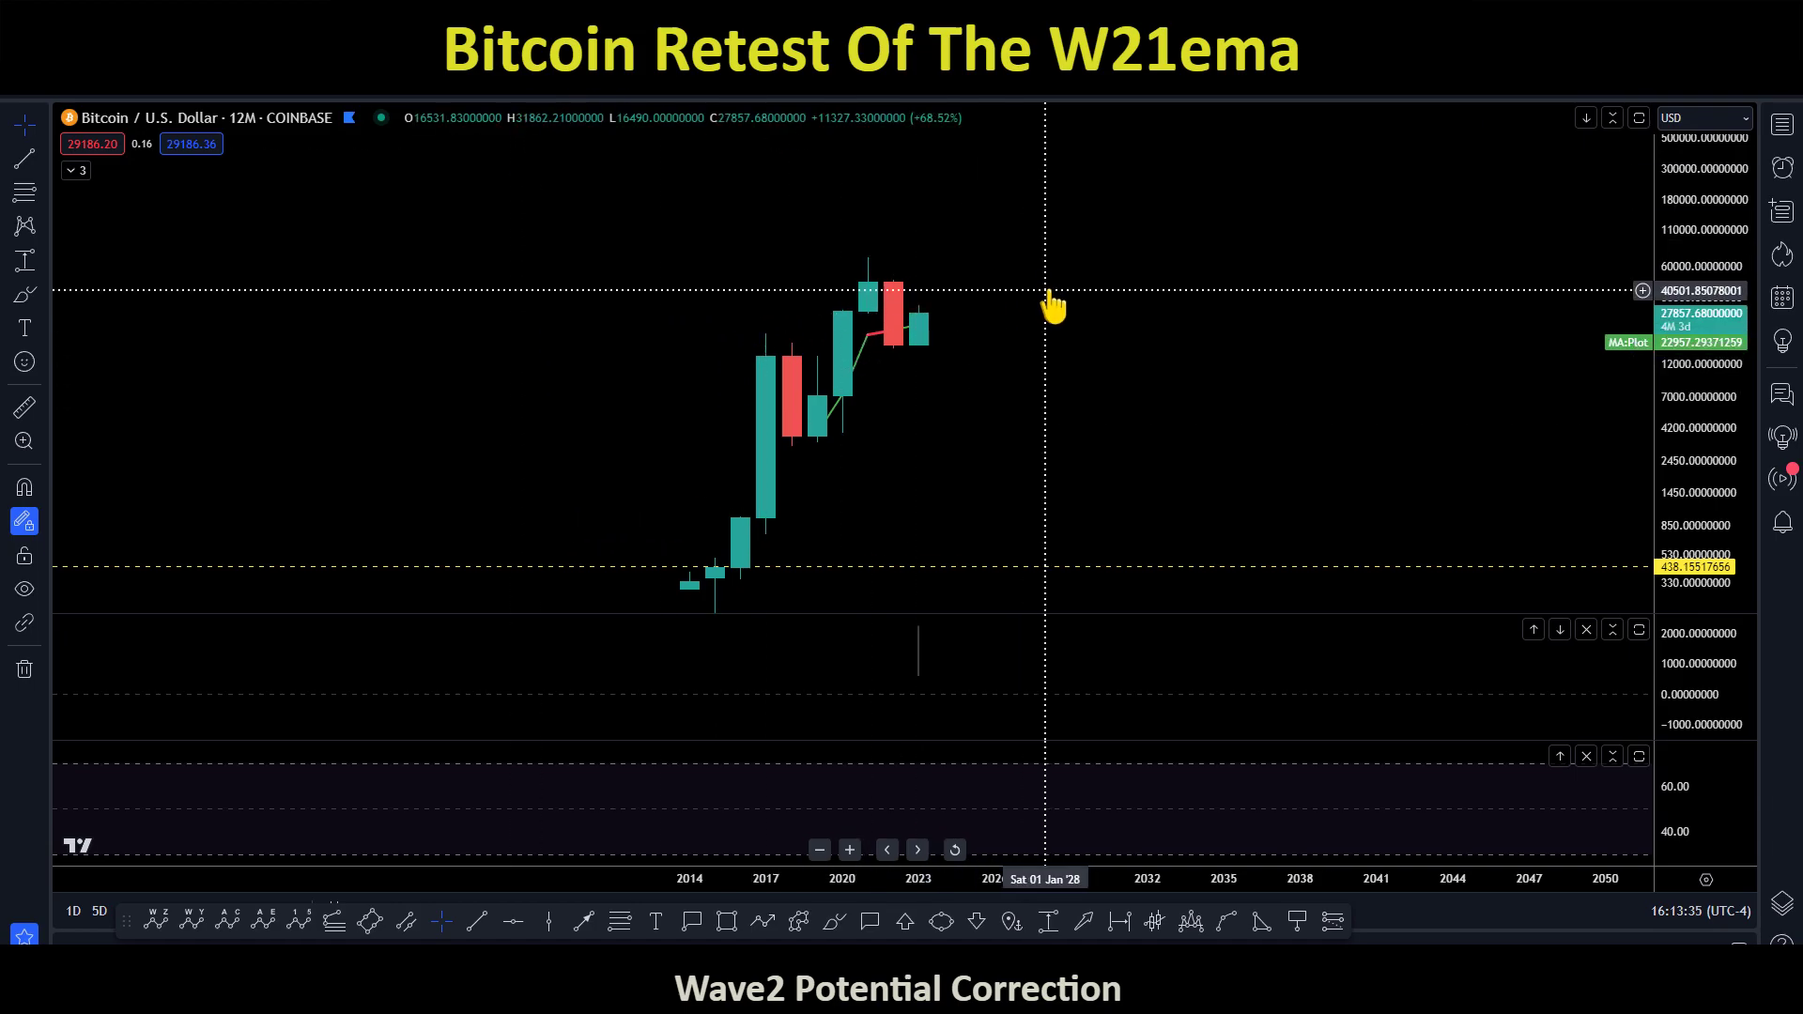
Change the interval to 6M and frame the six-month candles in view
type("6M")
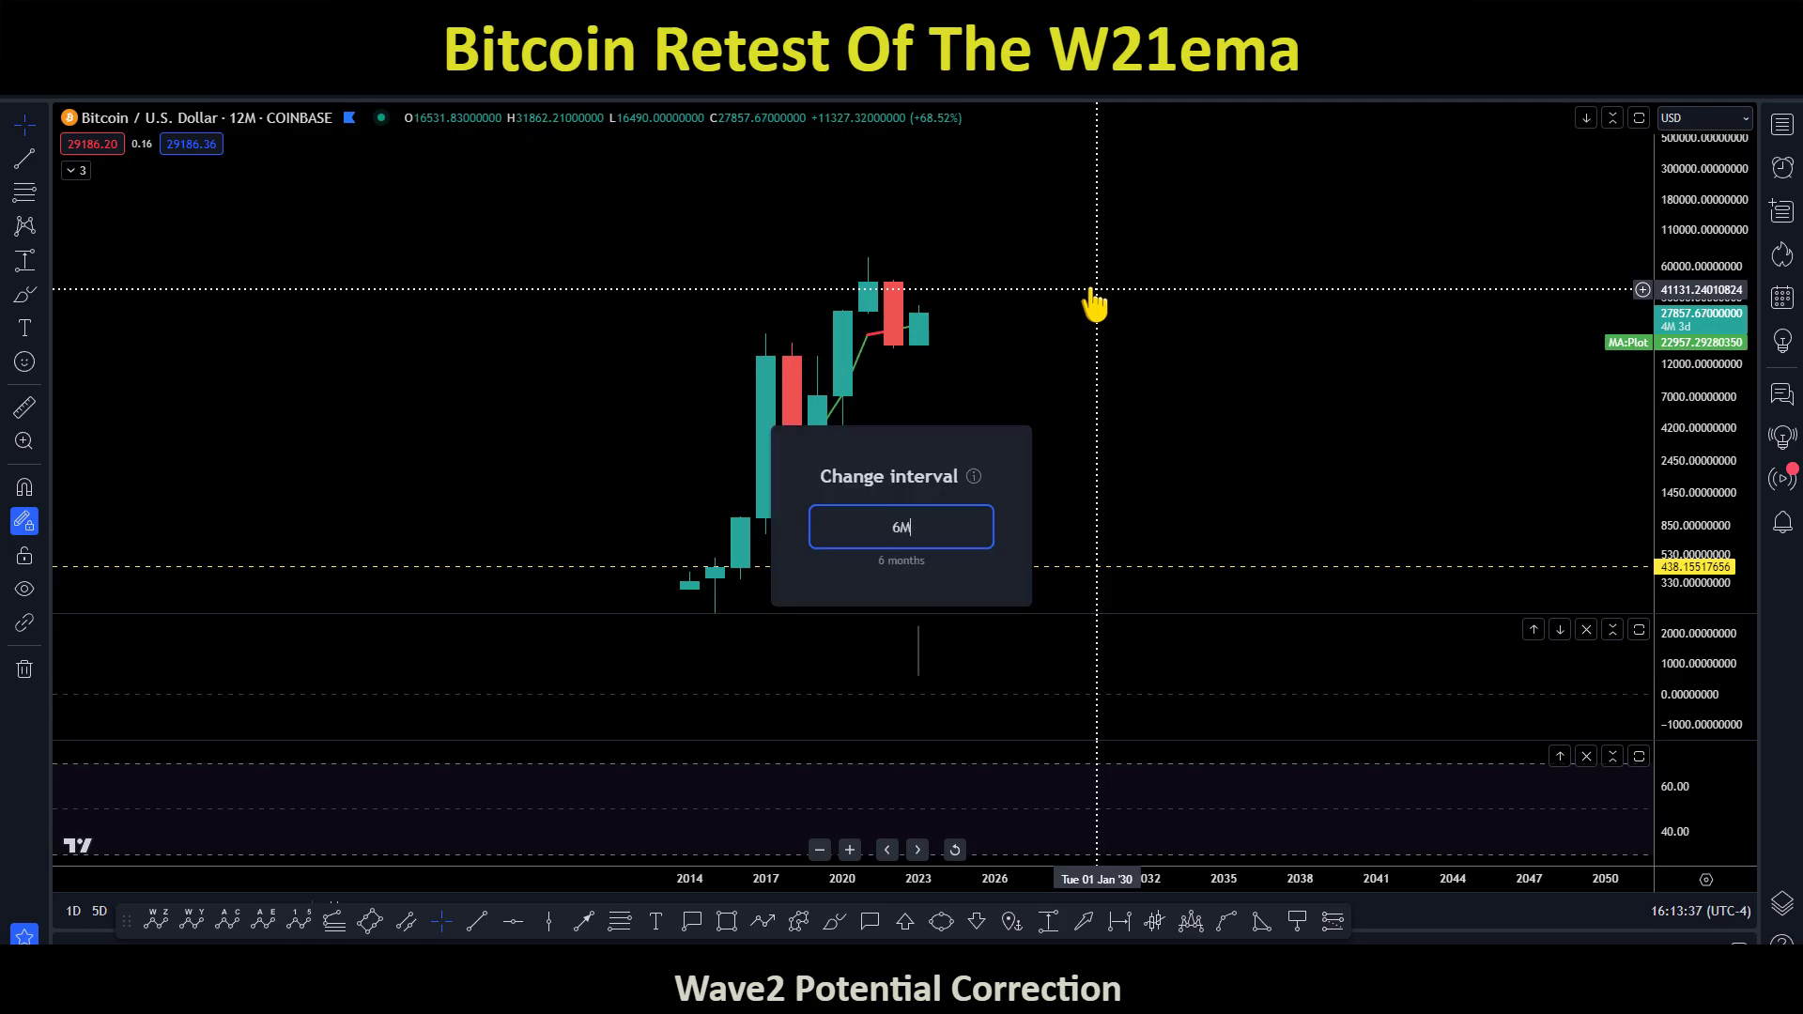
key("Return")
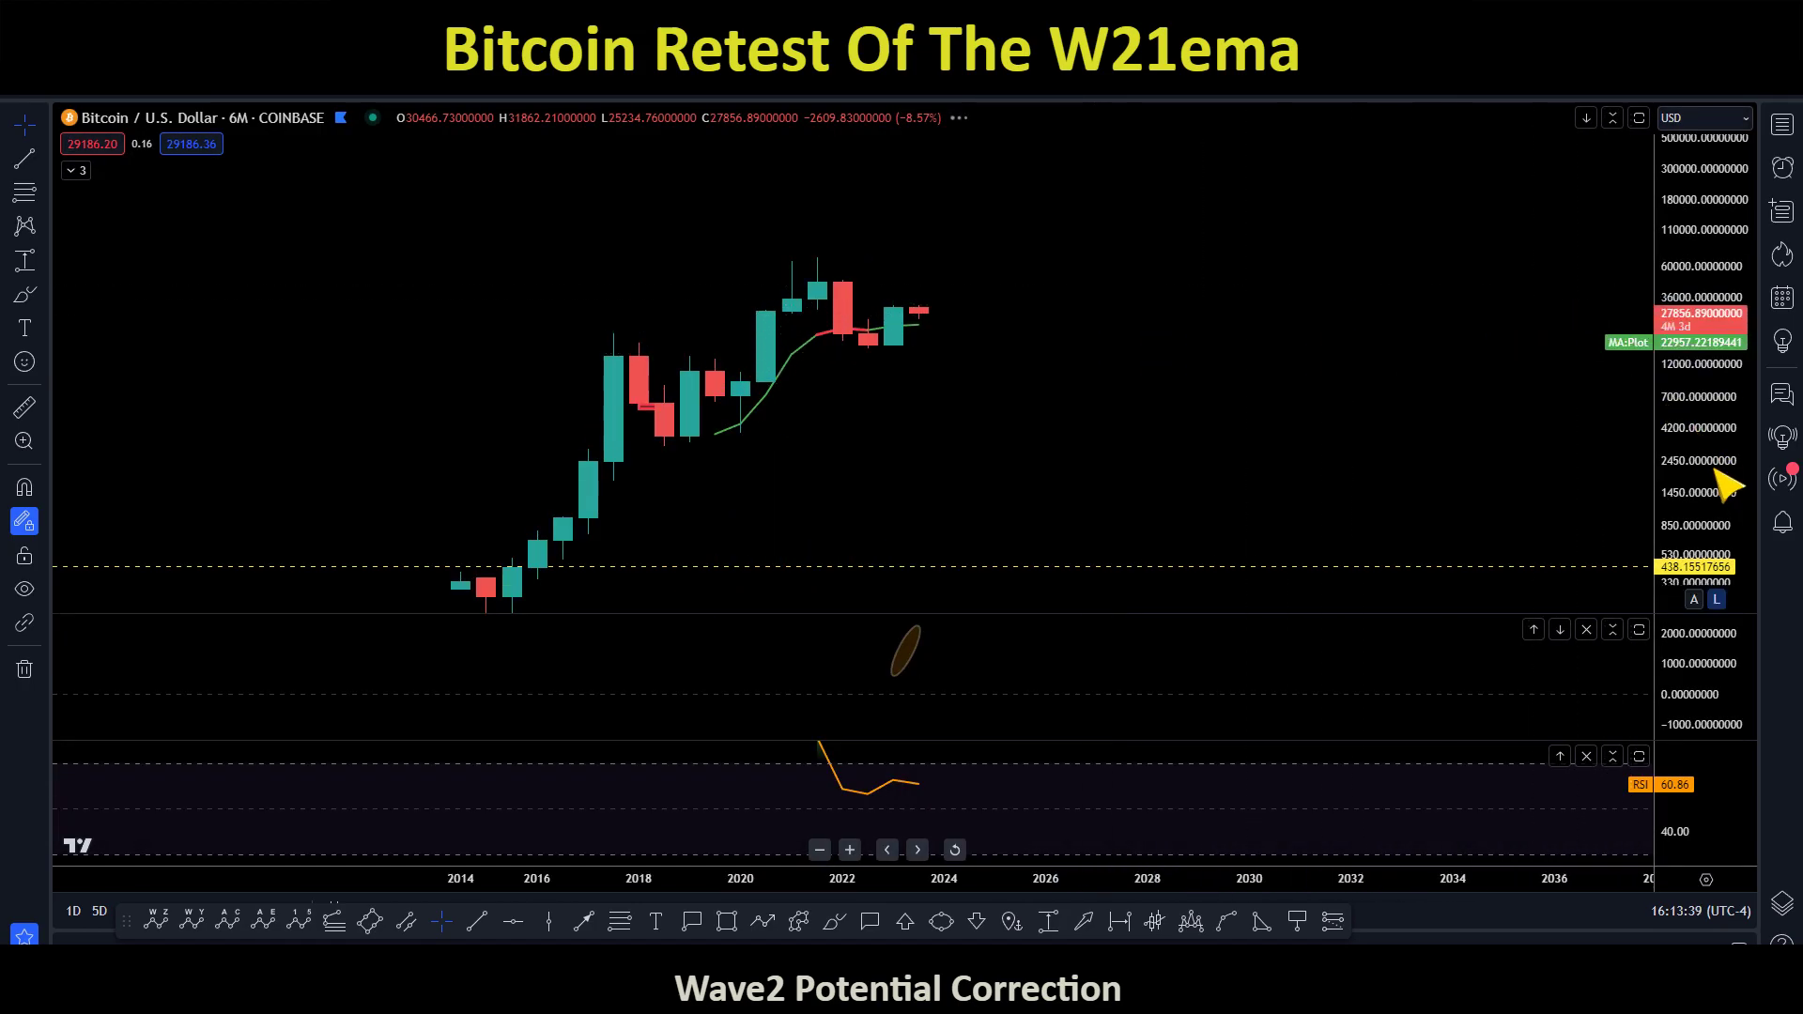
scroll(905, 324, "up", 3)
right_click(909, 340)
left_click_drag(875, 357, 1056, 444)
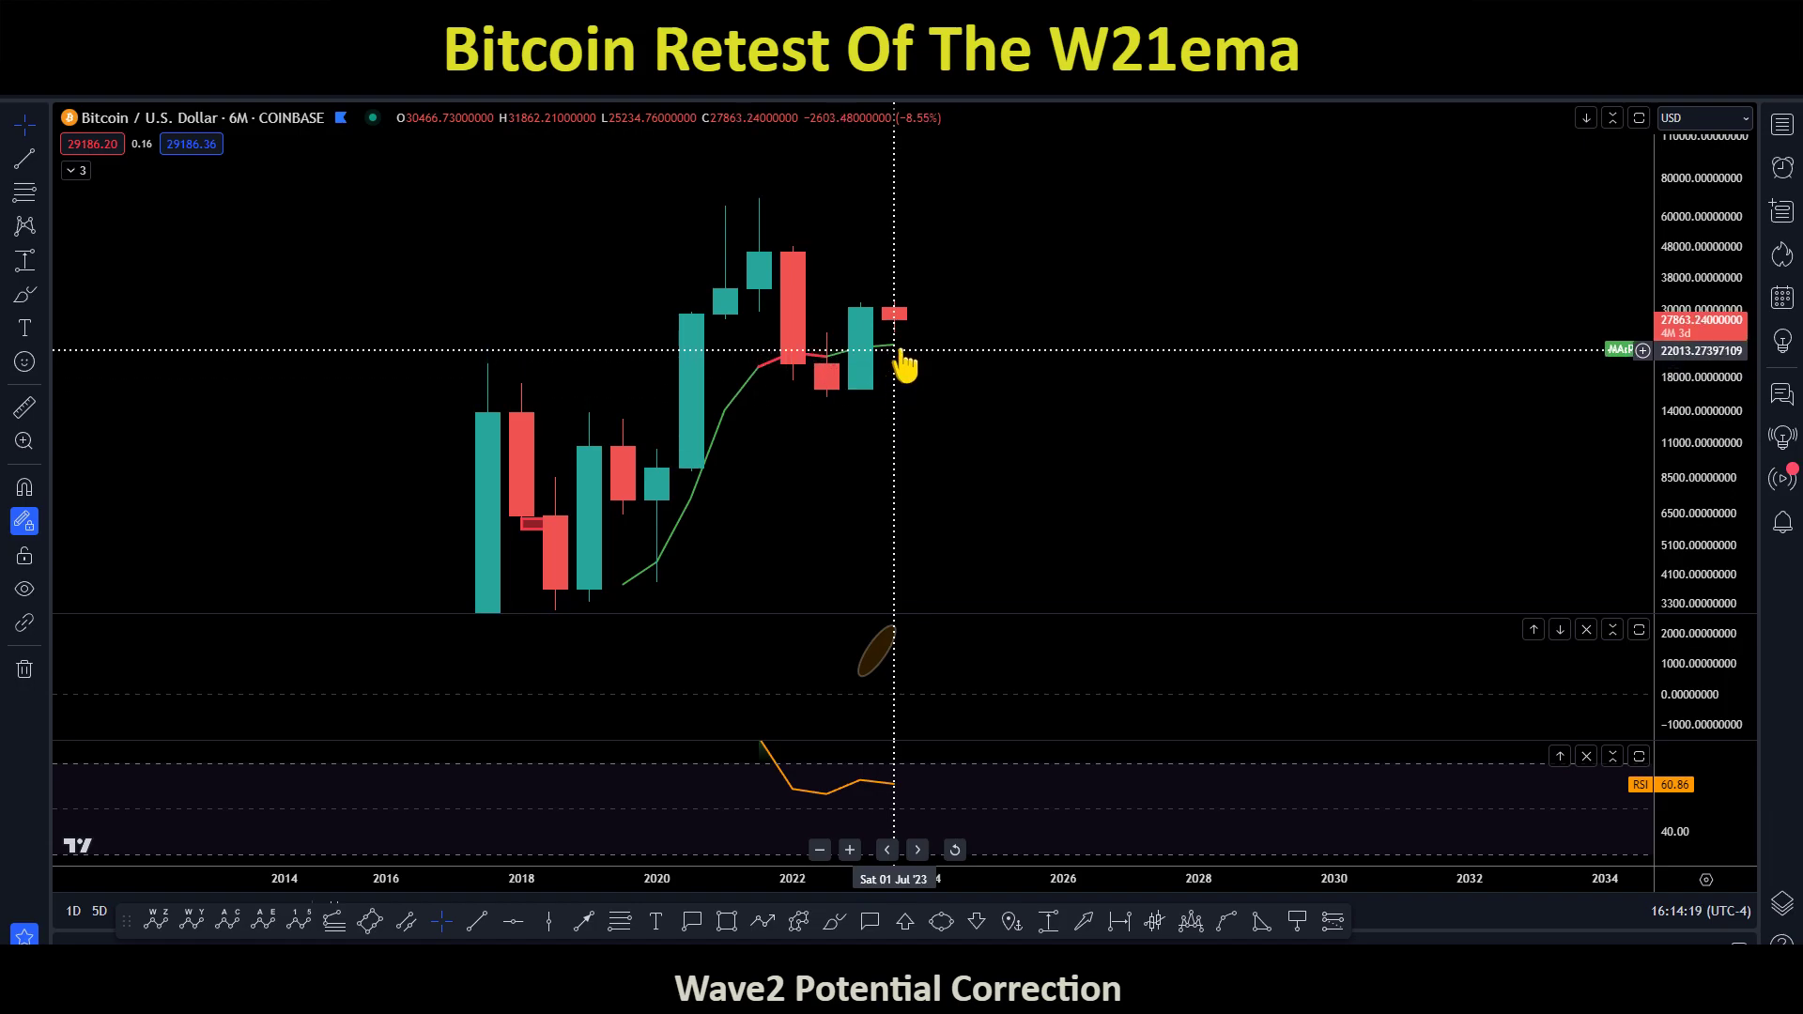
Draw a thin green support band near 19–20k across the 2022 lows, then start a TOTAL symbol search
left_click(727, 921)
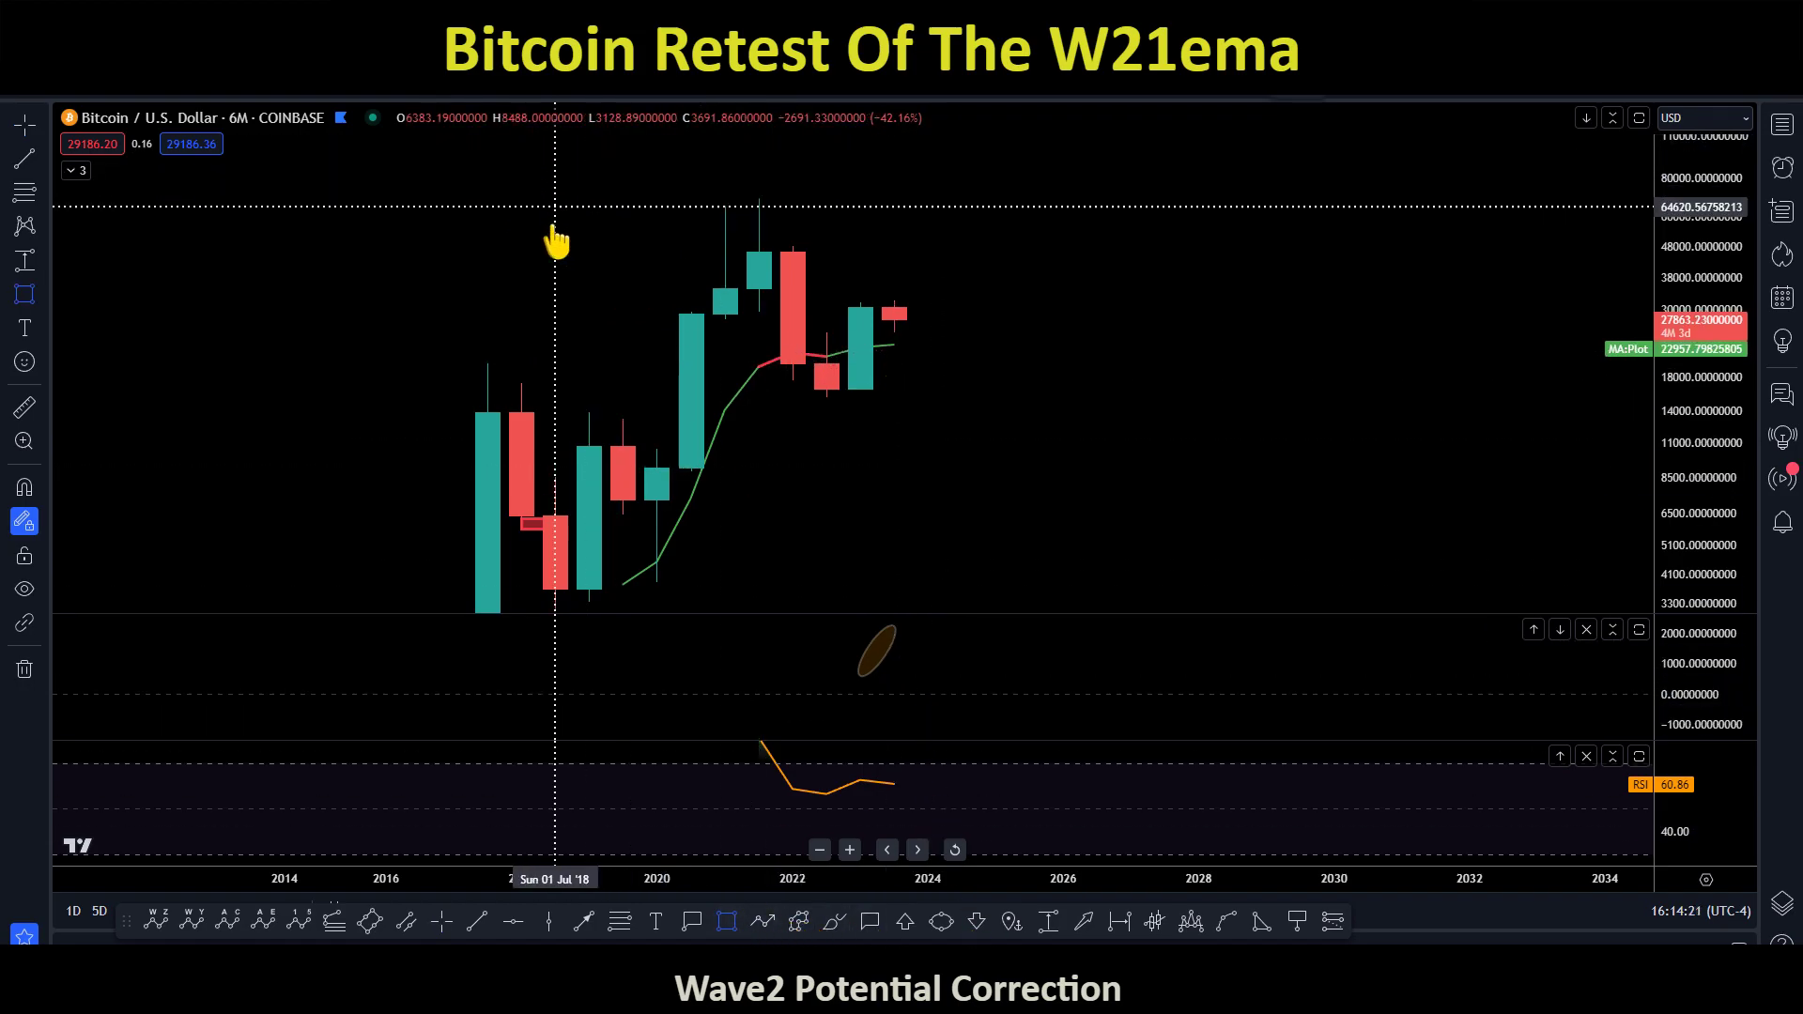
mouse_move(456, 357)
left_mouse_down()
mouse_move(1029, 398)
mouse_move(1130, 367)
left_mouse_up()
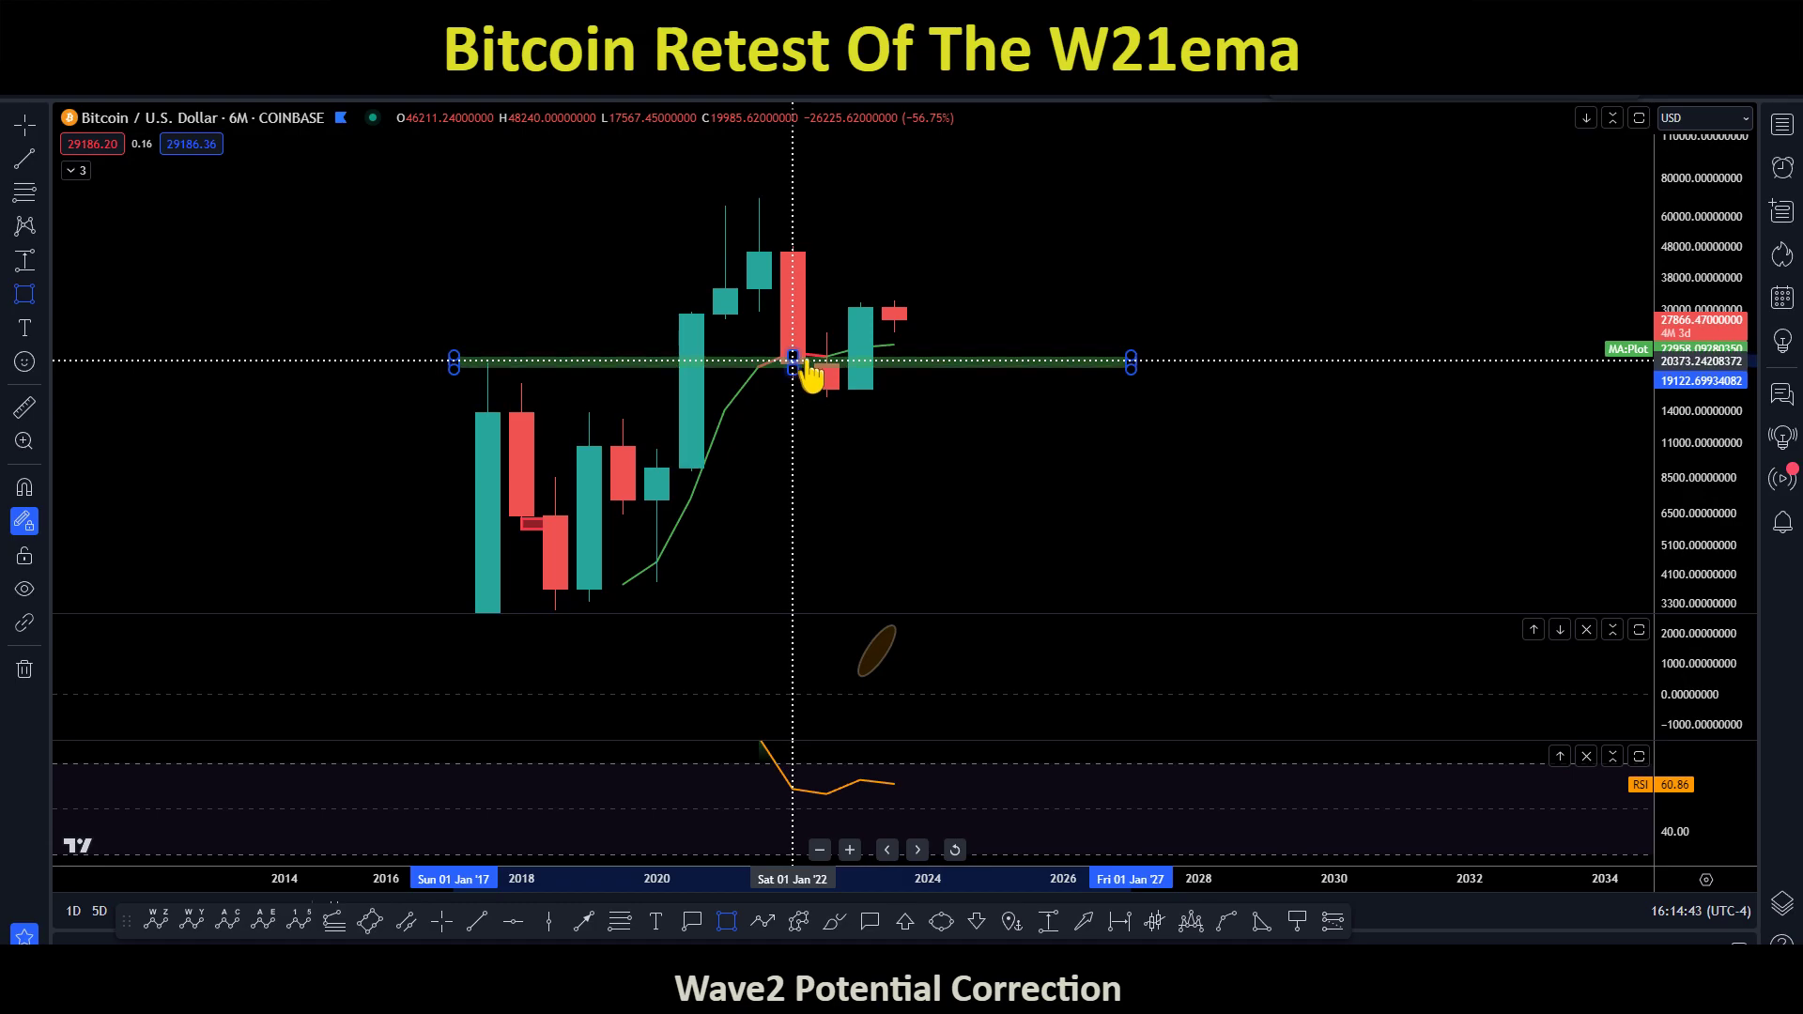
left_click(1153, 272)
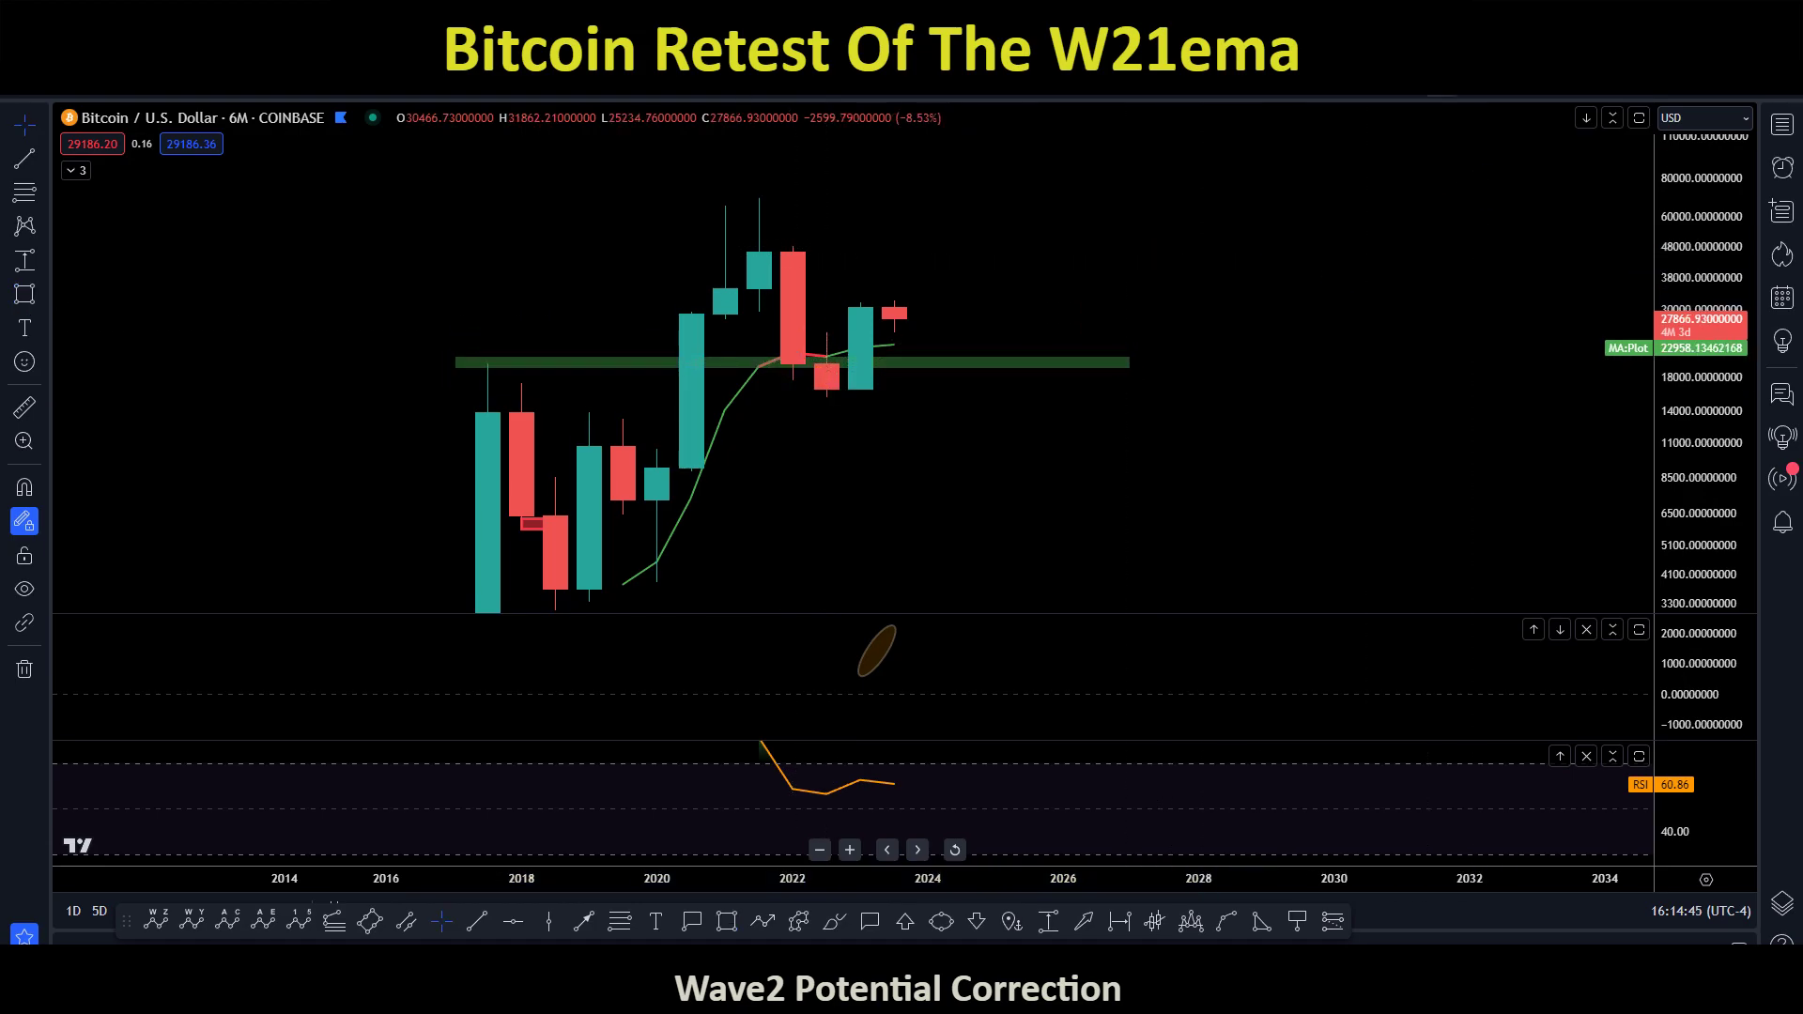
type("TOTAL")
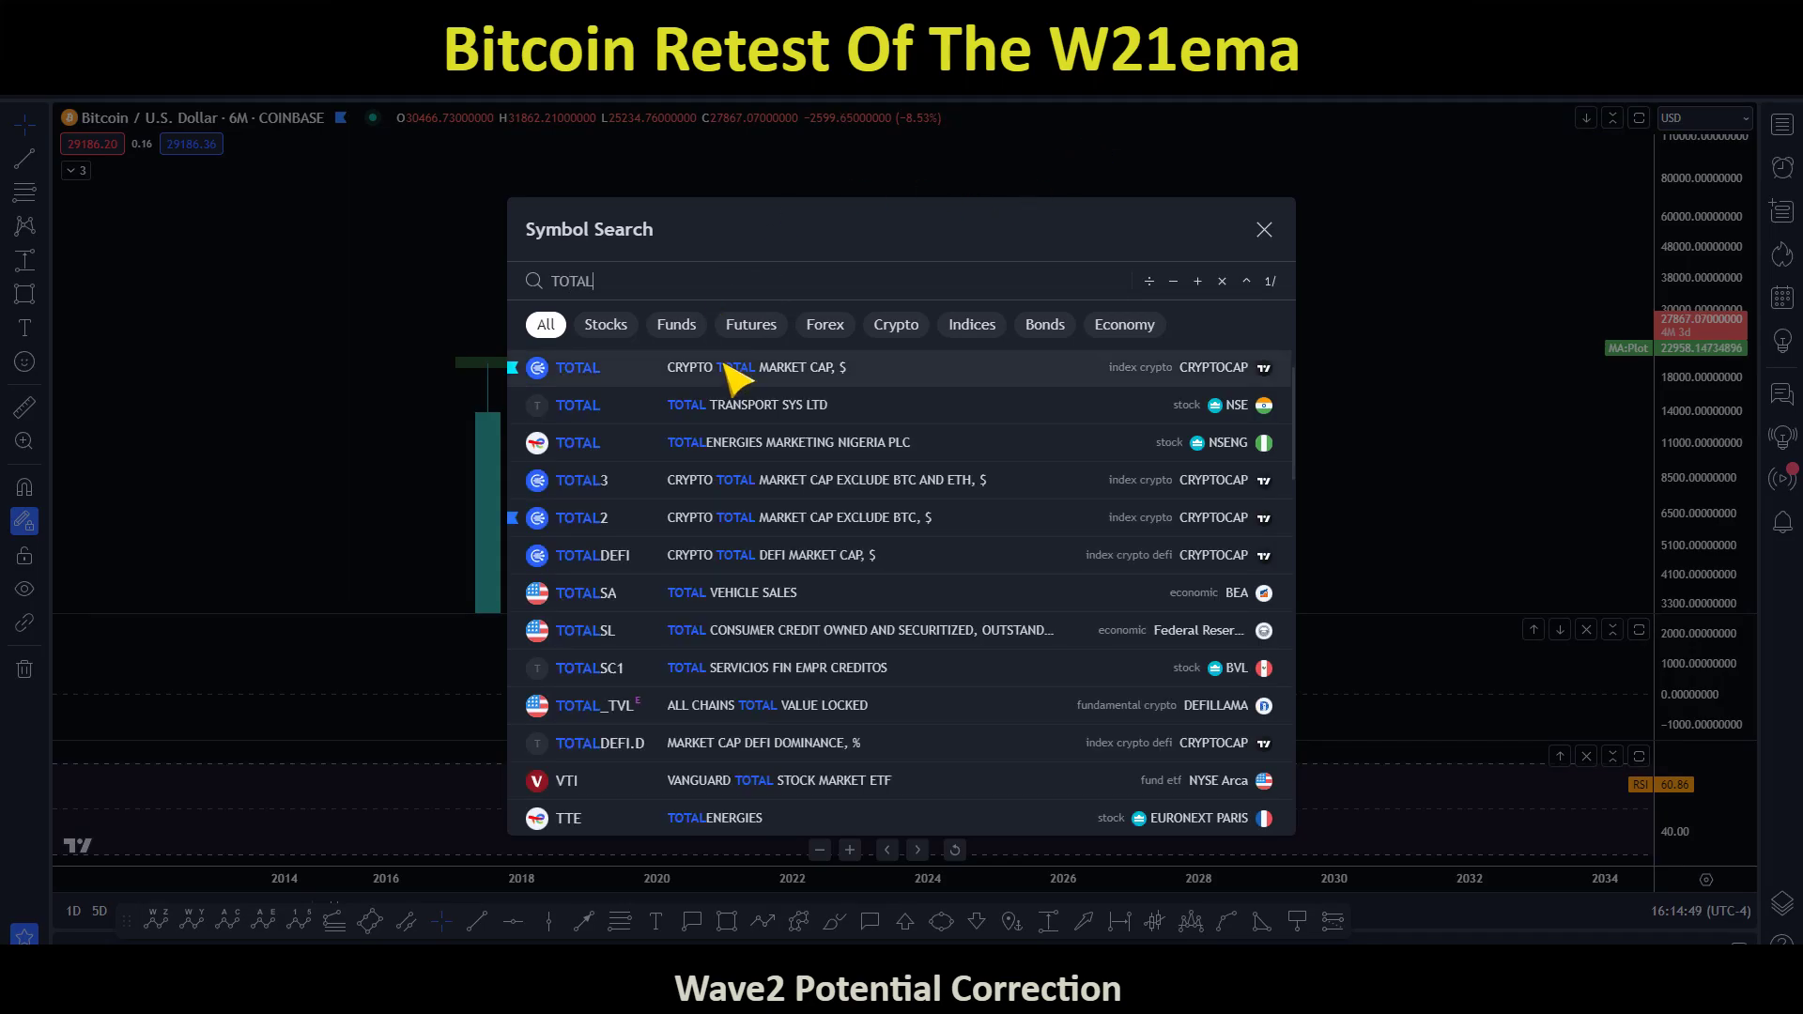
Open Crypto Total Market Cap, thin its green support zone and raise the white path's vertex
left_click(845, 369)
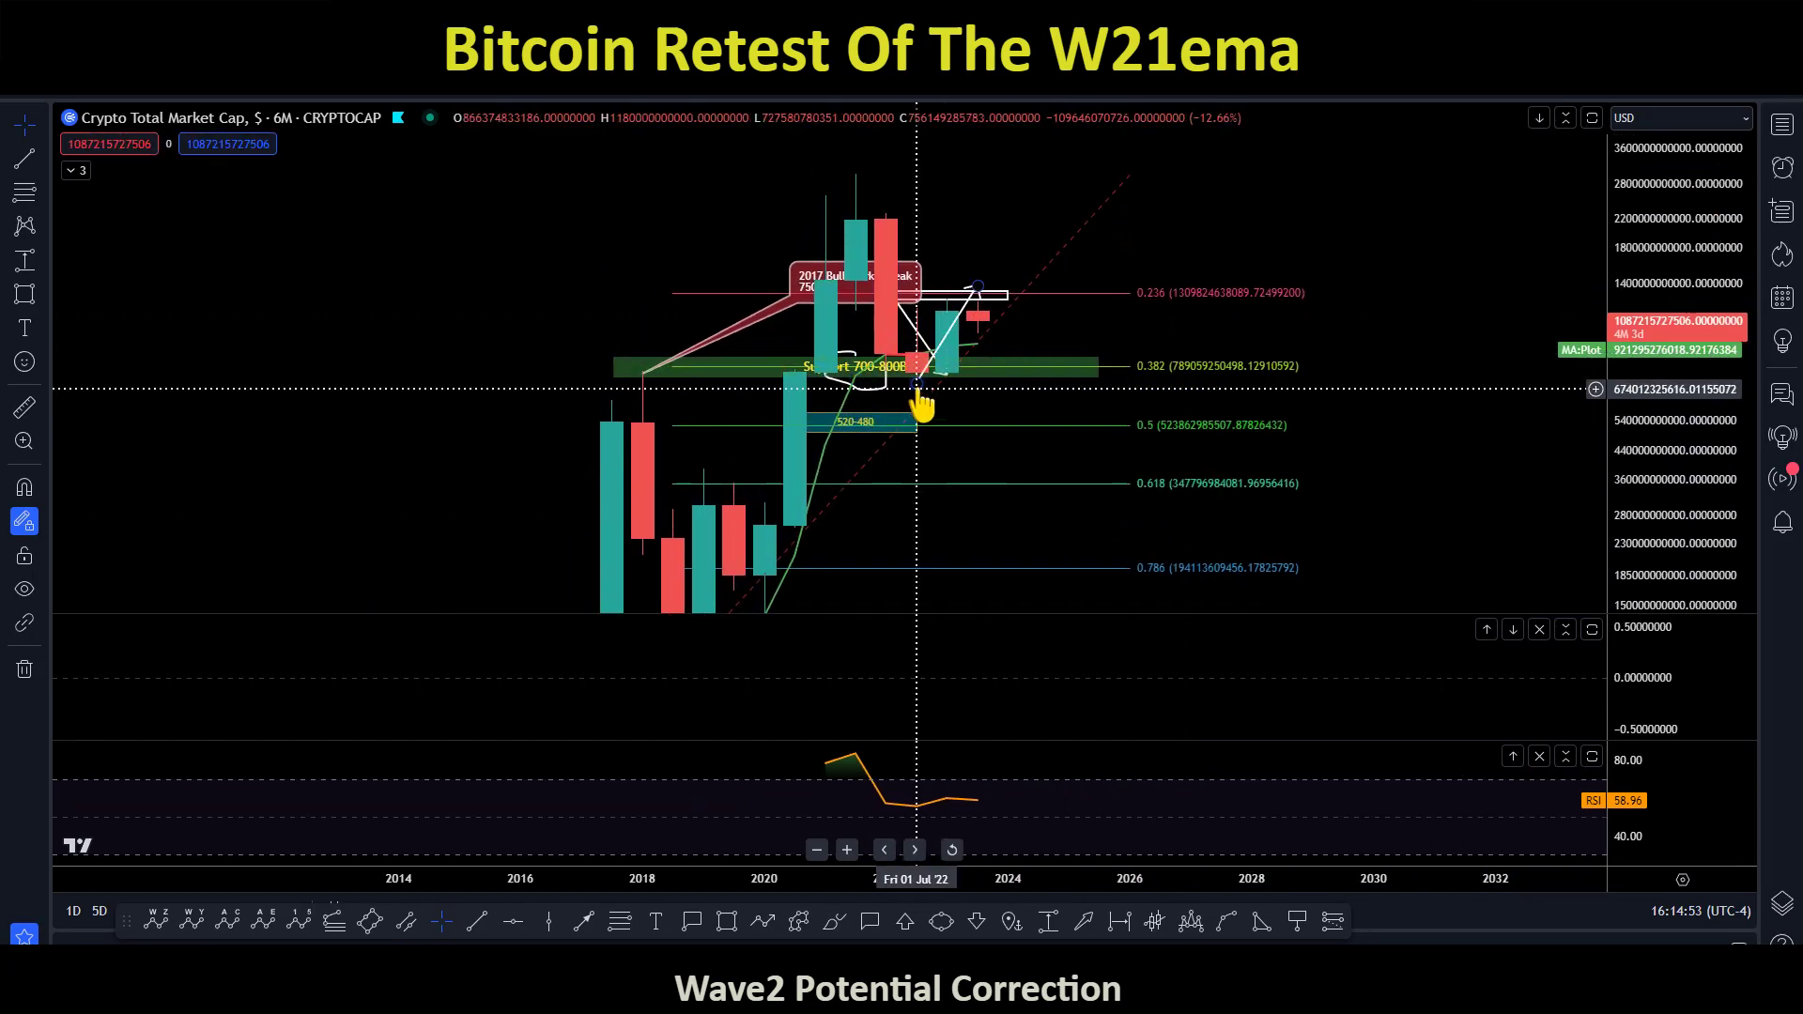
left_click_drag(1096, 368, 930, 366)
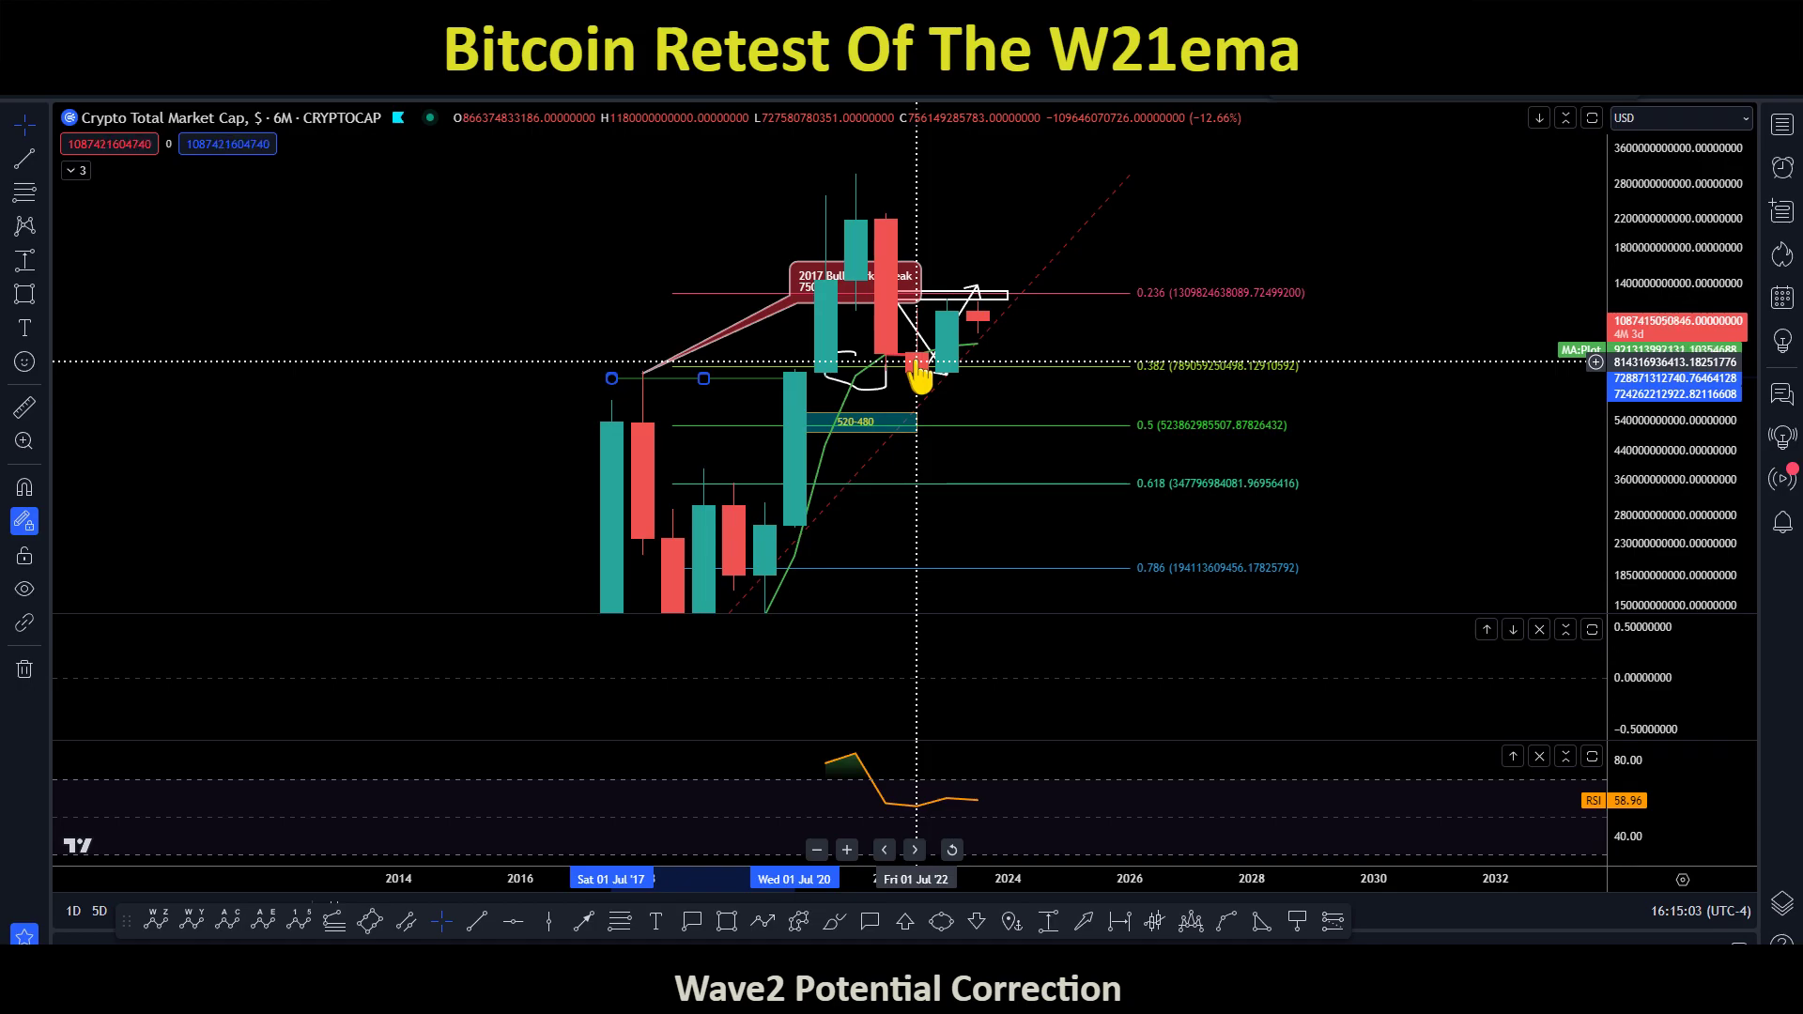
left_click_drag(920, 376, 928, 385)
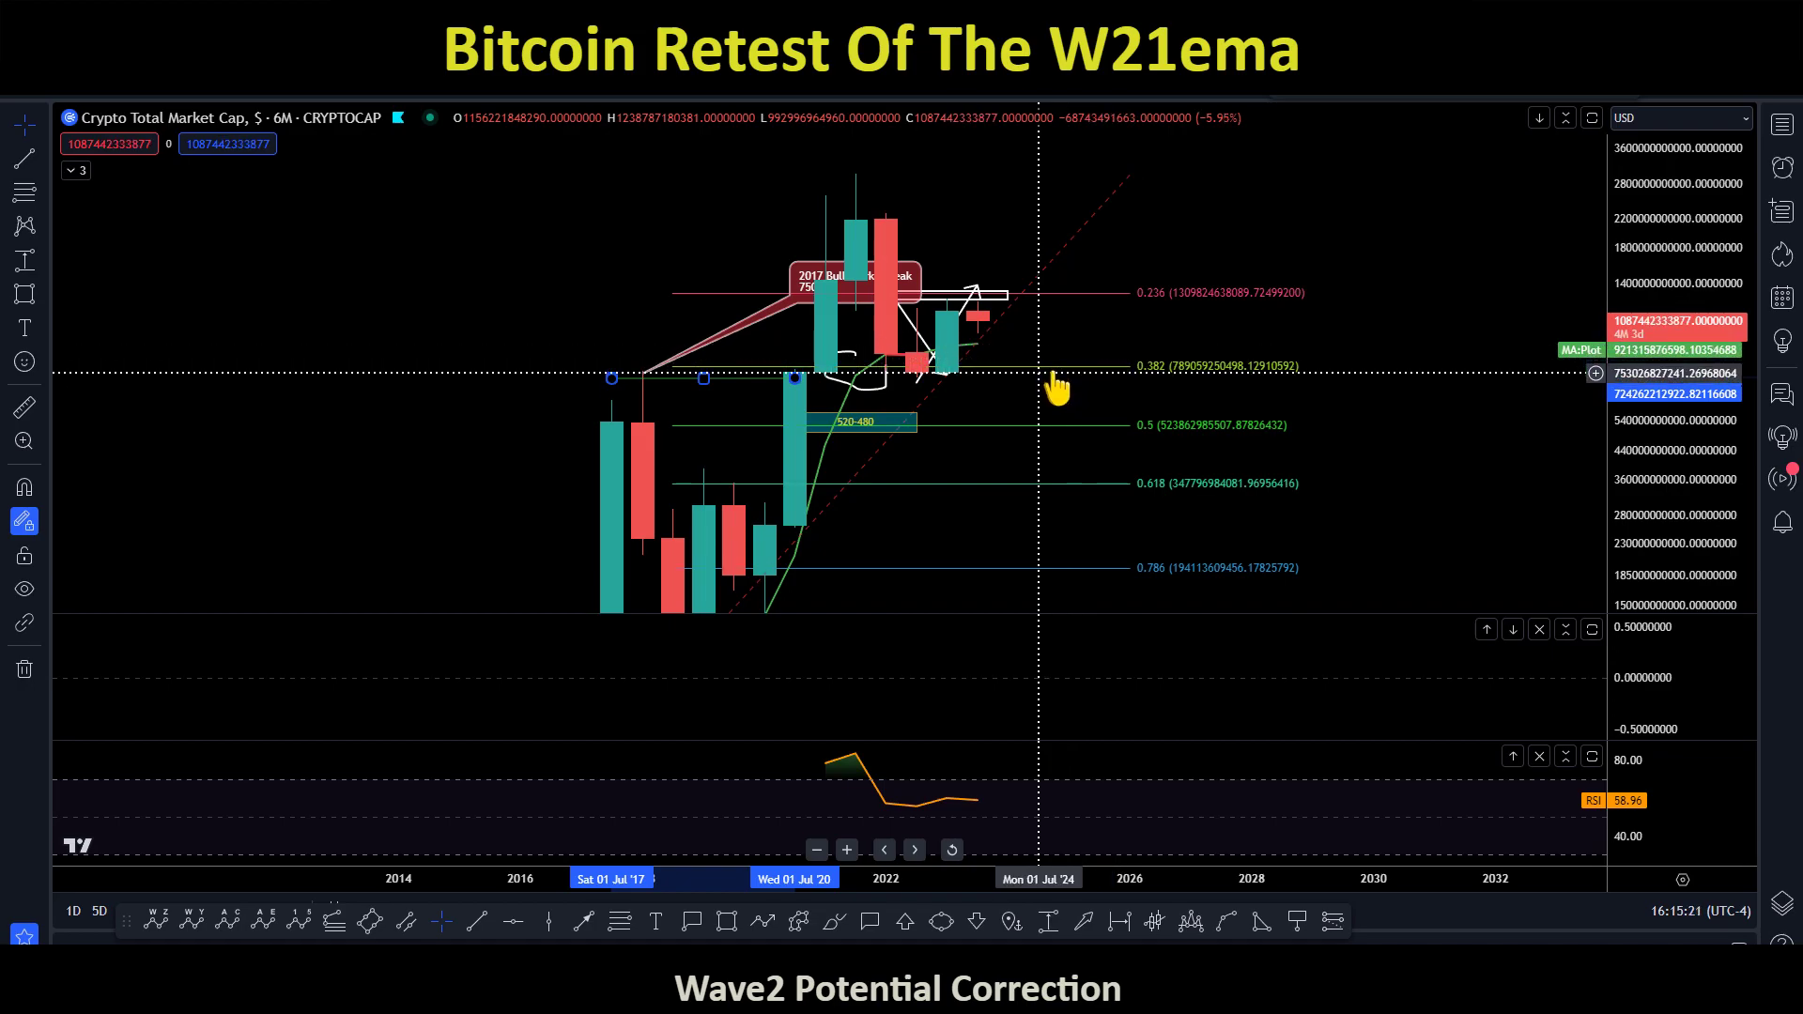
Select the Fibonacci drawing to reveal its extension levels, then move to the BTCUSD perpetual chart
left_click(1192, 185)
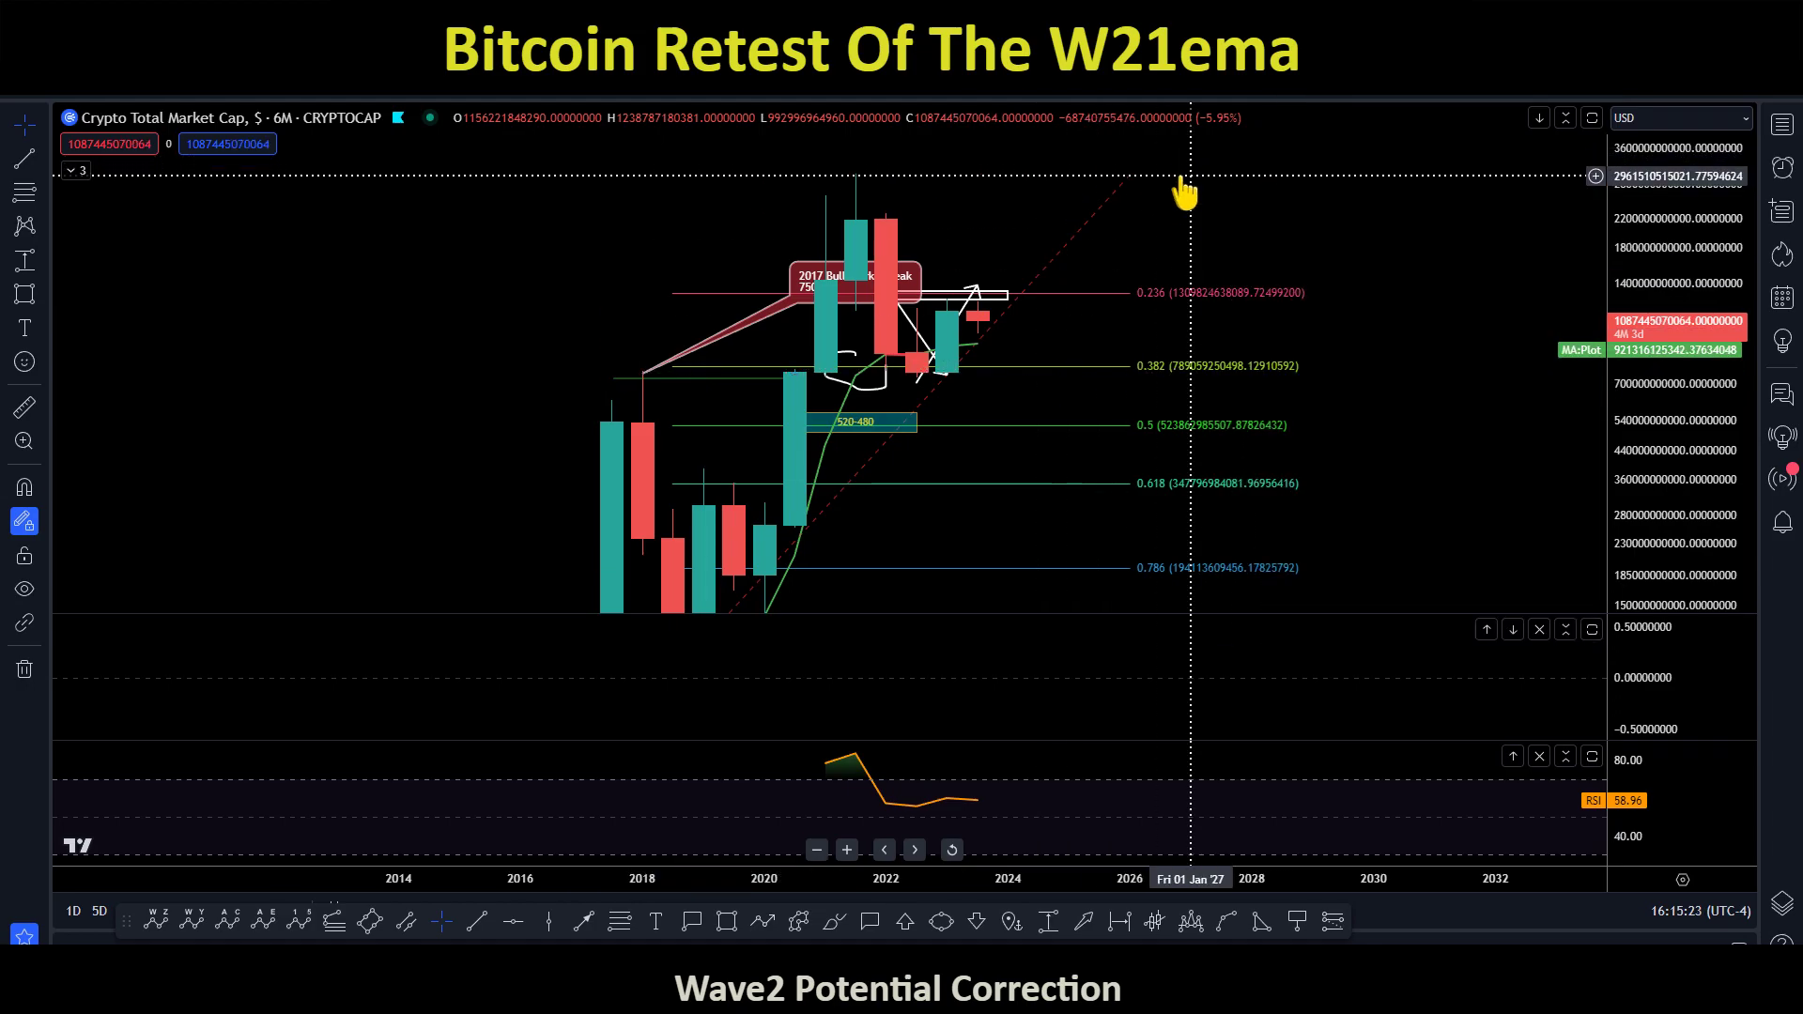
left_click(1059, 214)
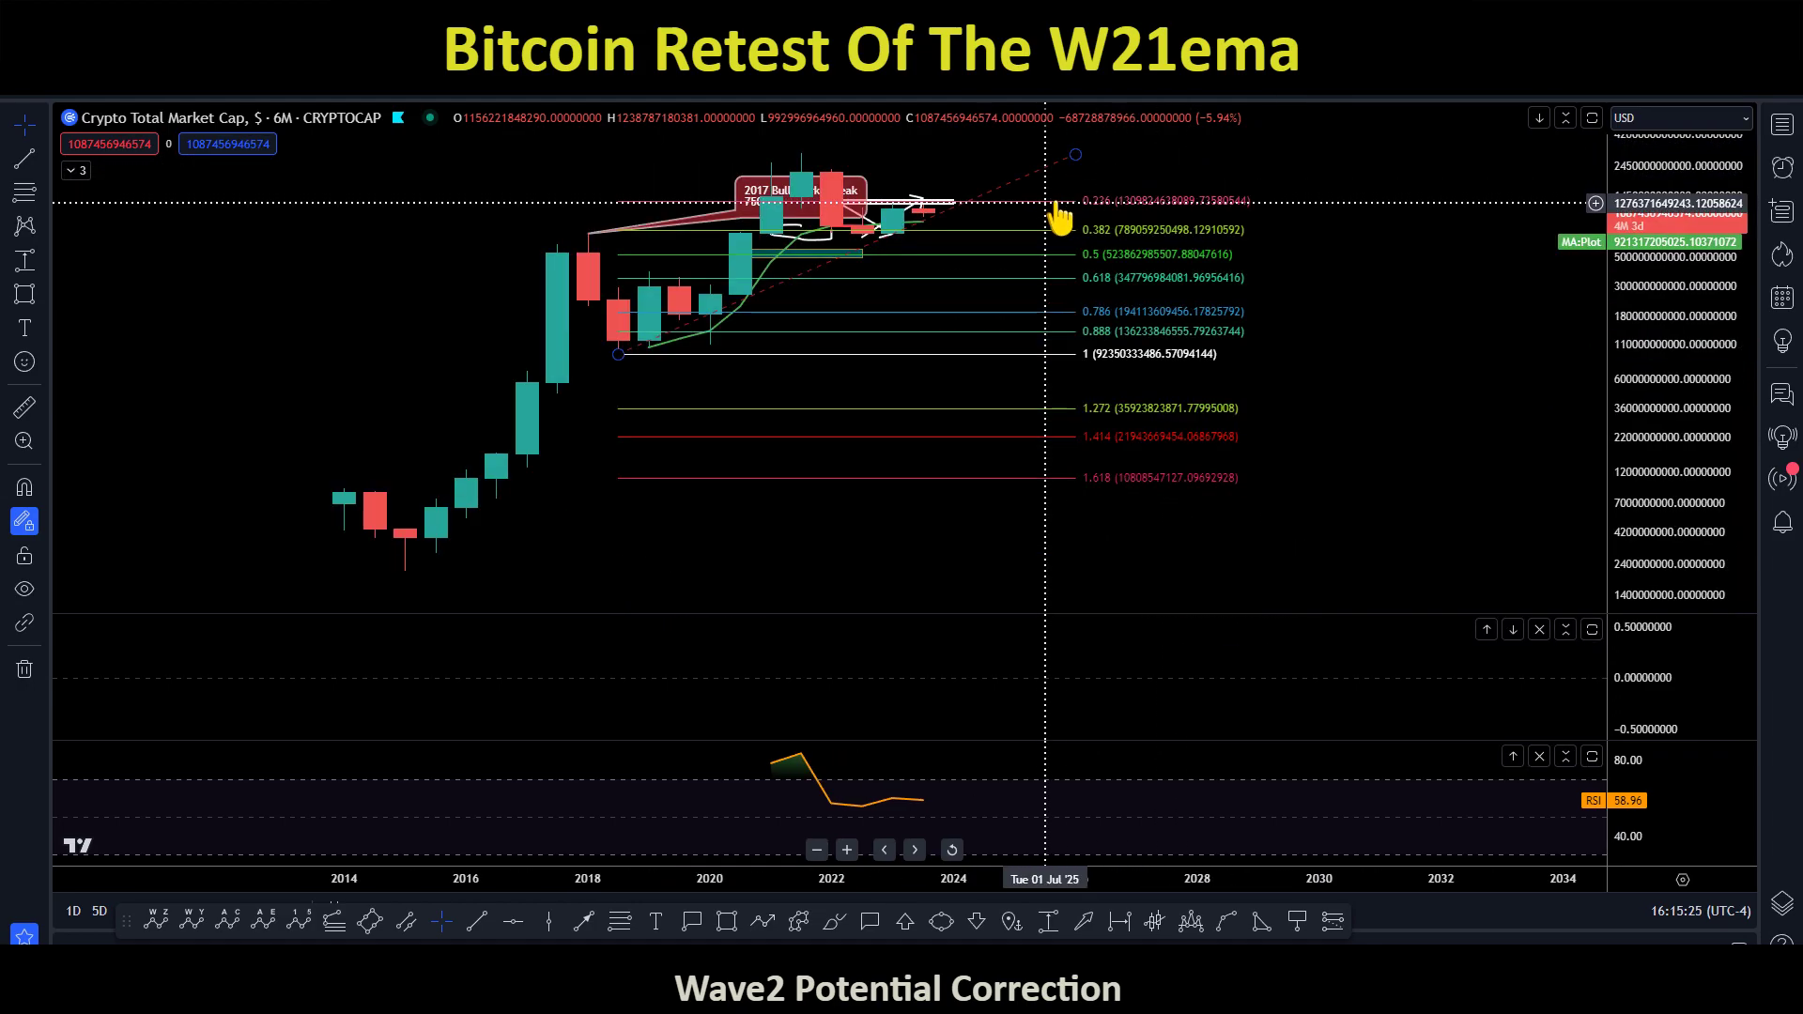
key("Down")
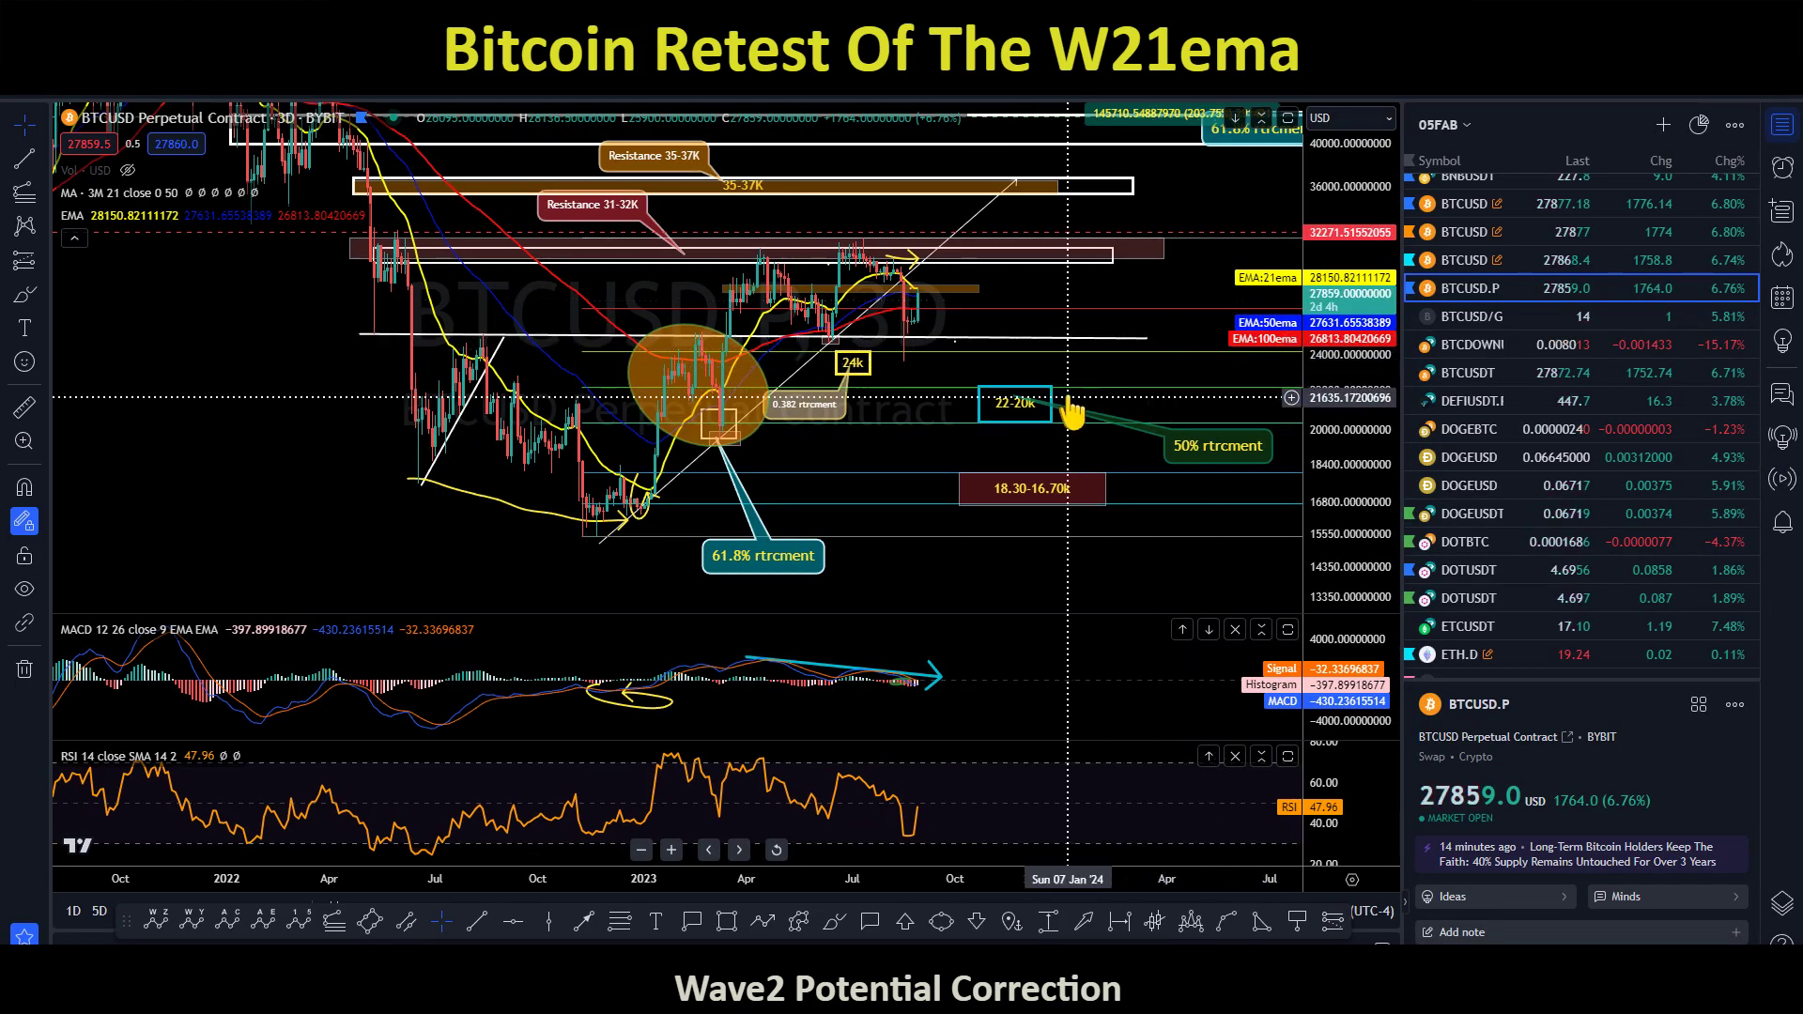
Close the watchlist so the 3-day BTCUSD perpetual chart fills the width, with space past the latest candles
left_click_drag(1401, 240, 1533, 239)
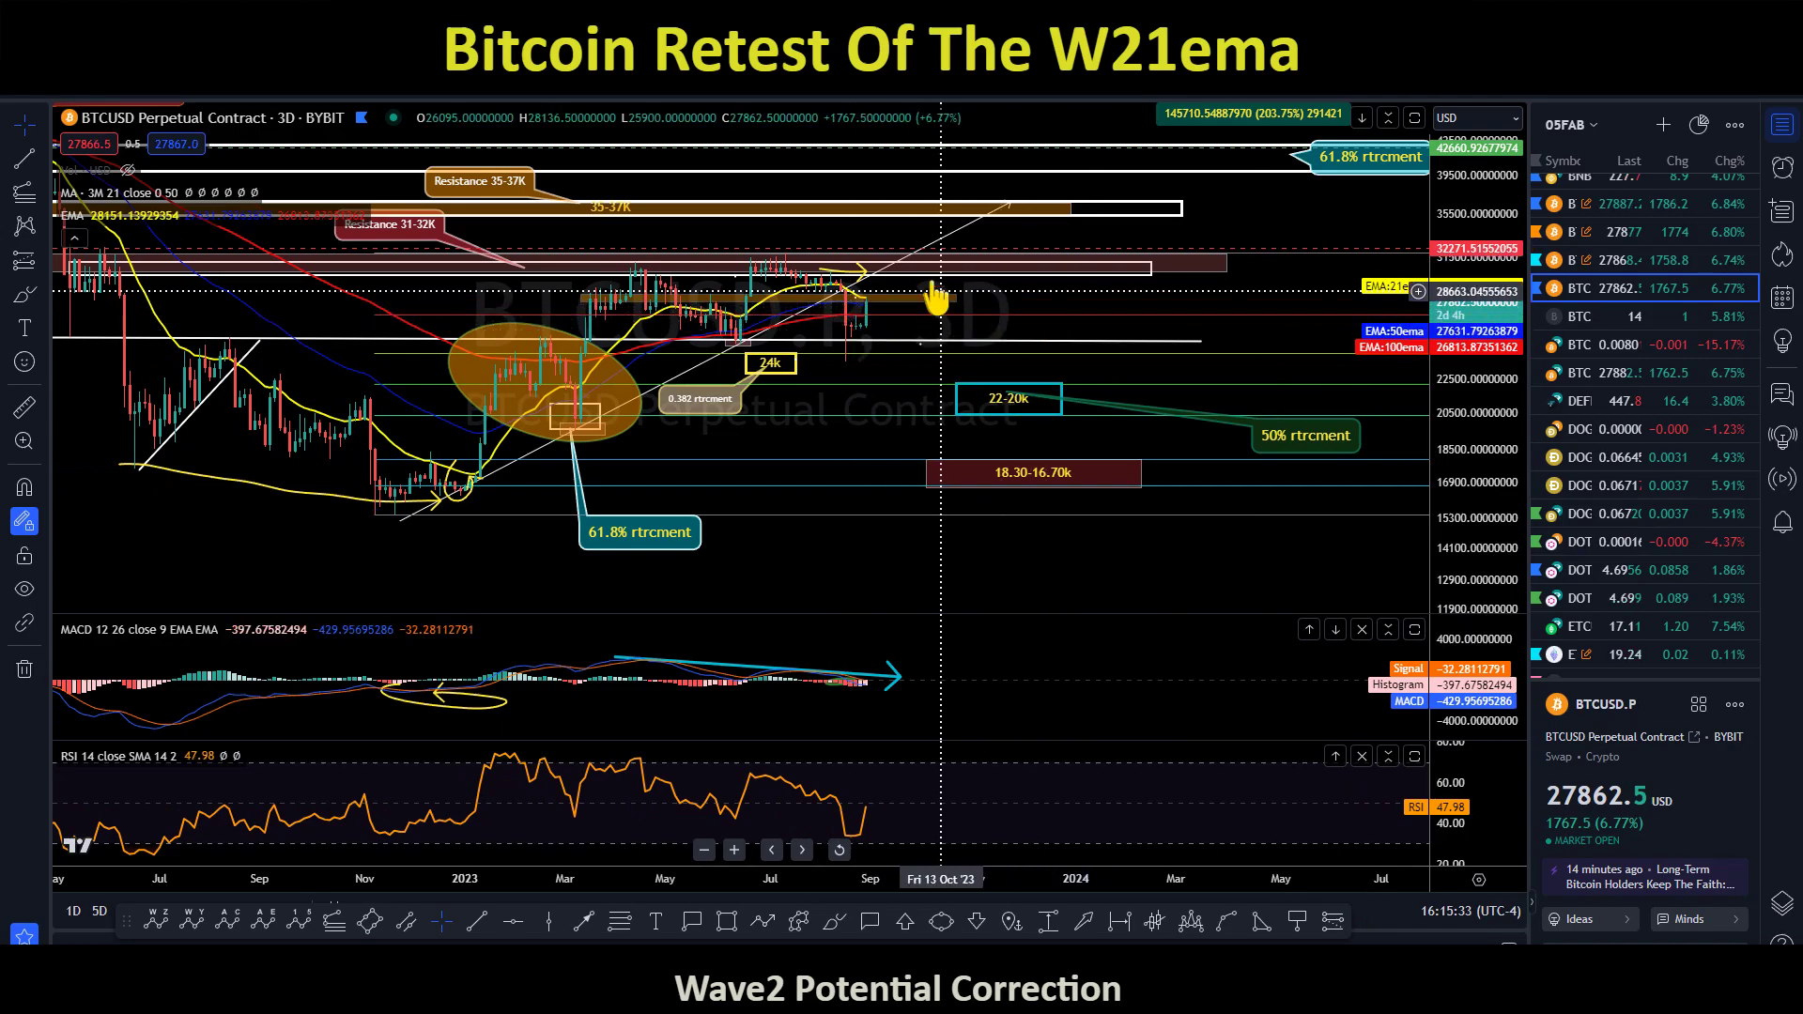
left_click(881, 301)
scroll(883, 310, "down", 2)
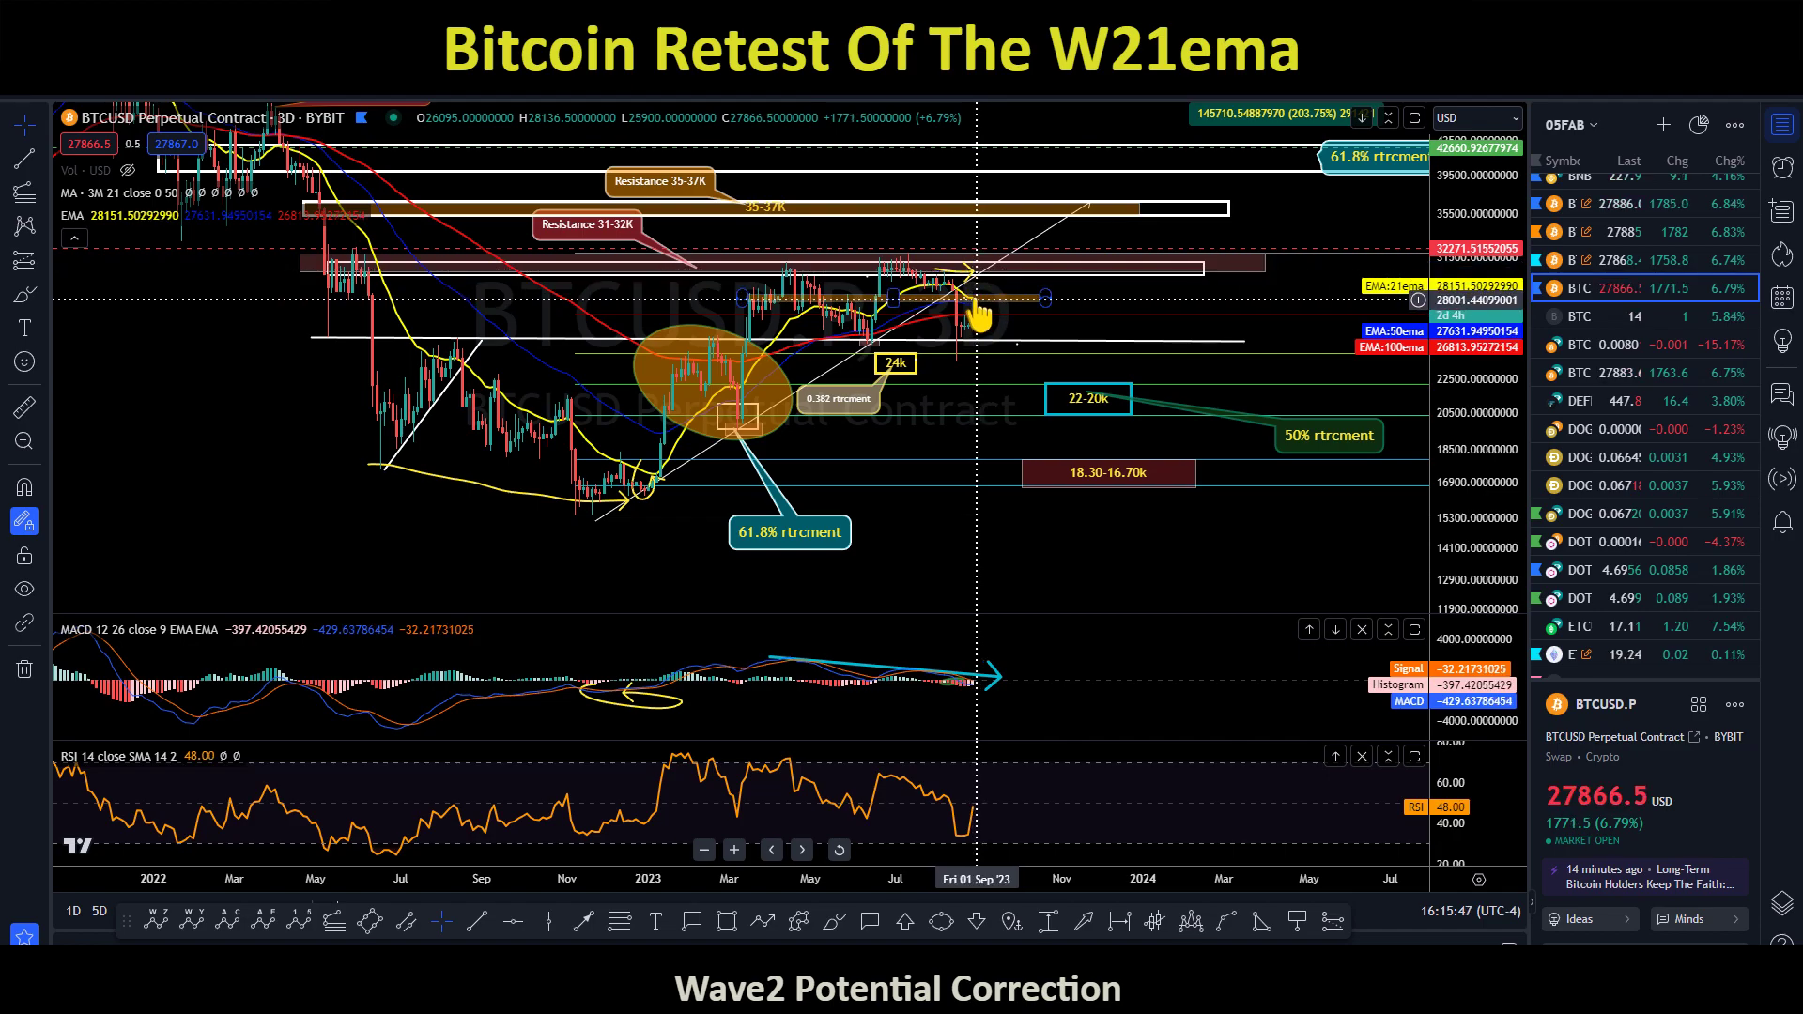
left_click(1782, 124)
scroll(1127, 330, "up", 3)
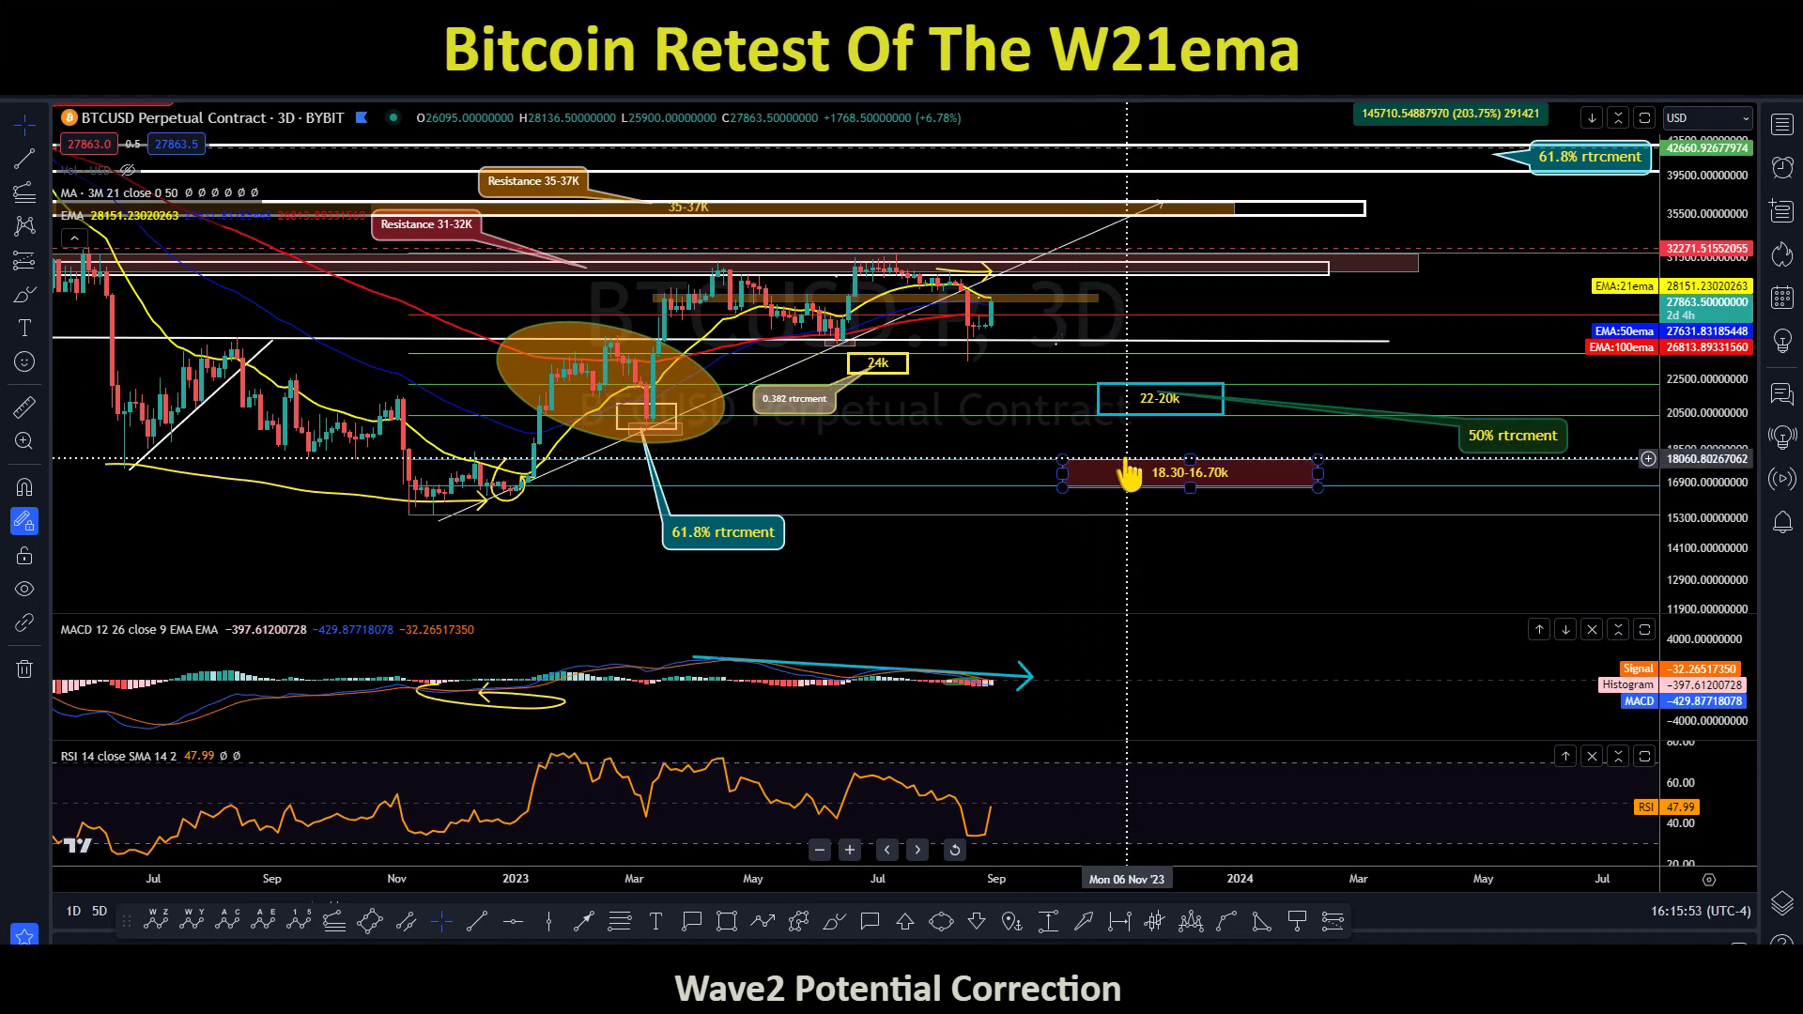
scroll(1147, 376, "down", 3)
scroll(1396, 282, "up", 2)
right_click(1479, 251)
left_click(1489, 229)
left_click_drag(1490, 229, 1348, 251)
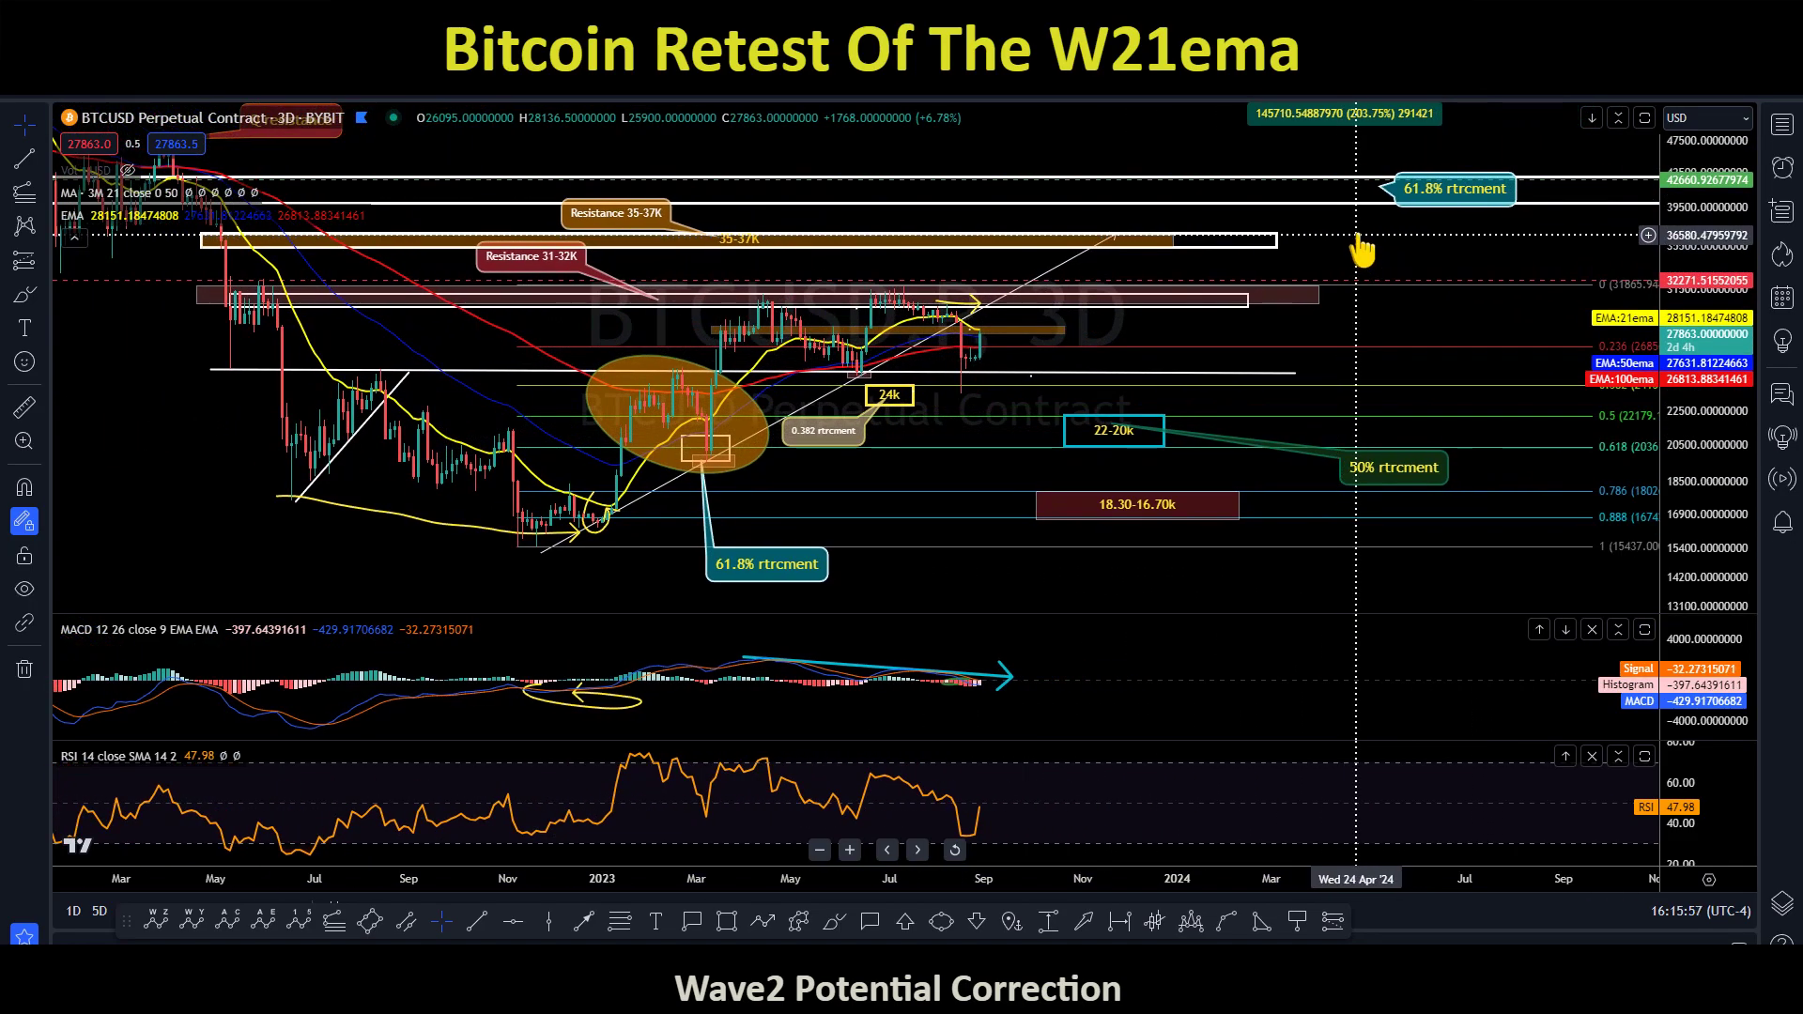